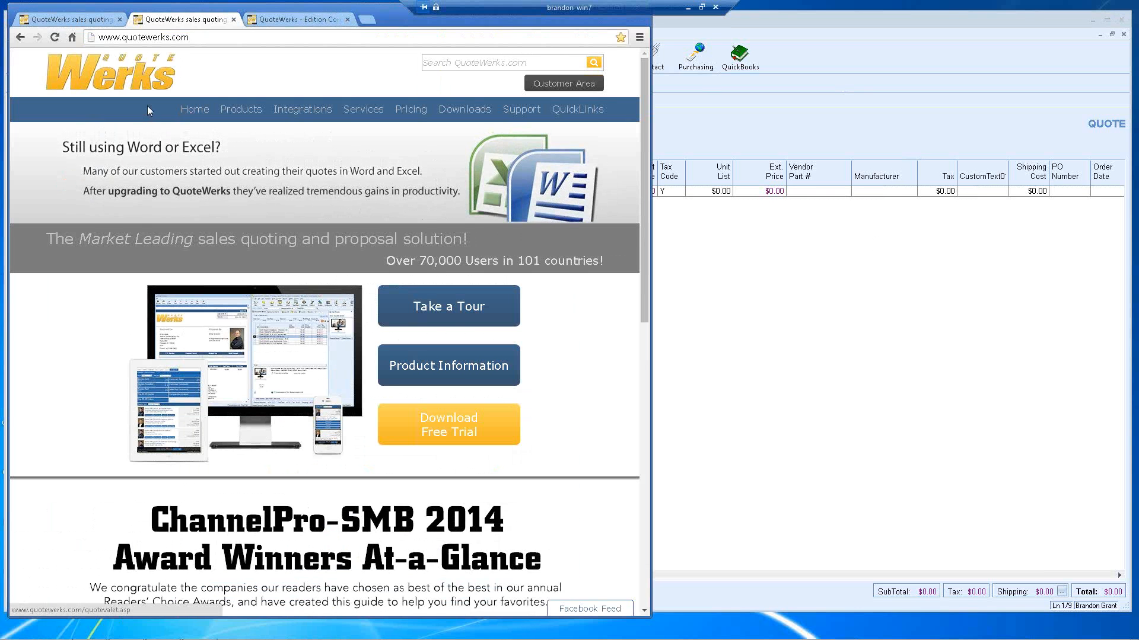
Step: Open the QuoteWerks Support page, then load the Integrations > Distributor page from the first tab
mouse_move(522, 114)
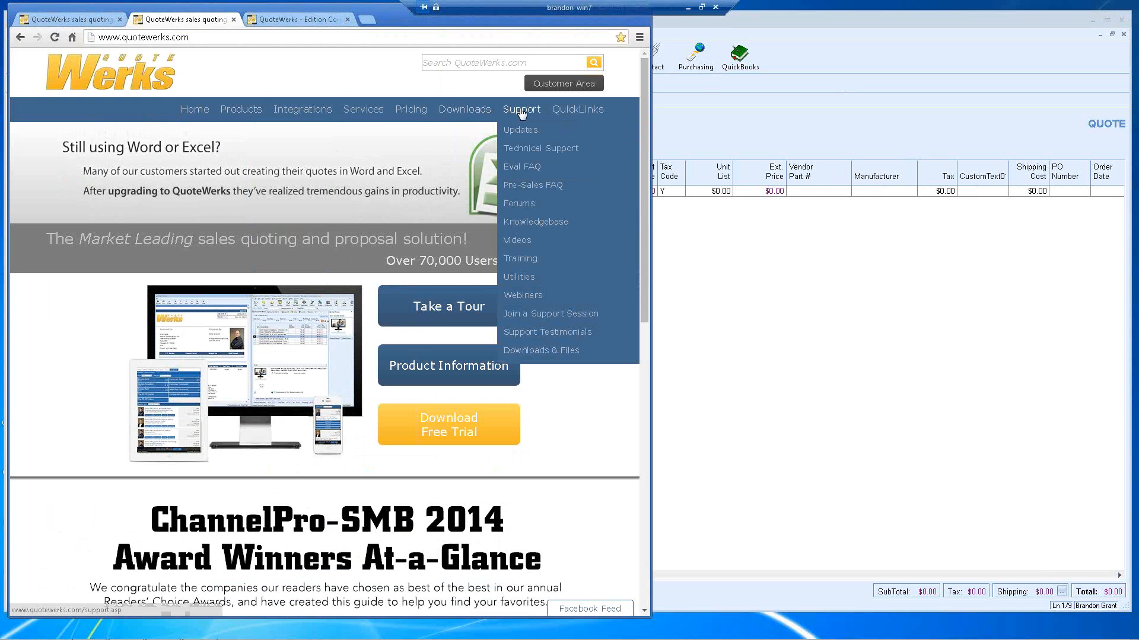
click(522, 114)
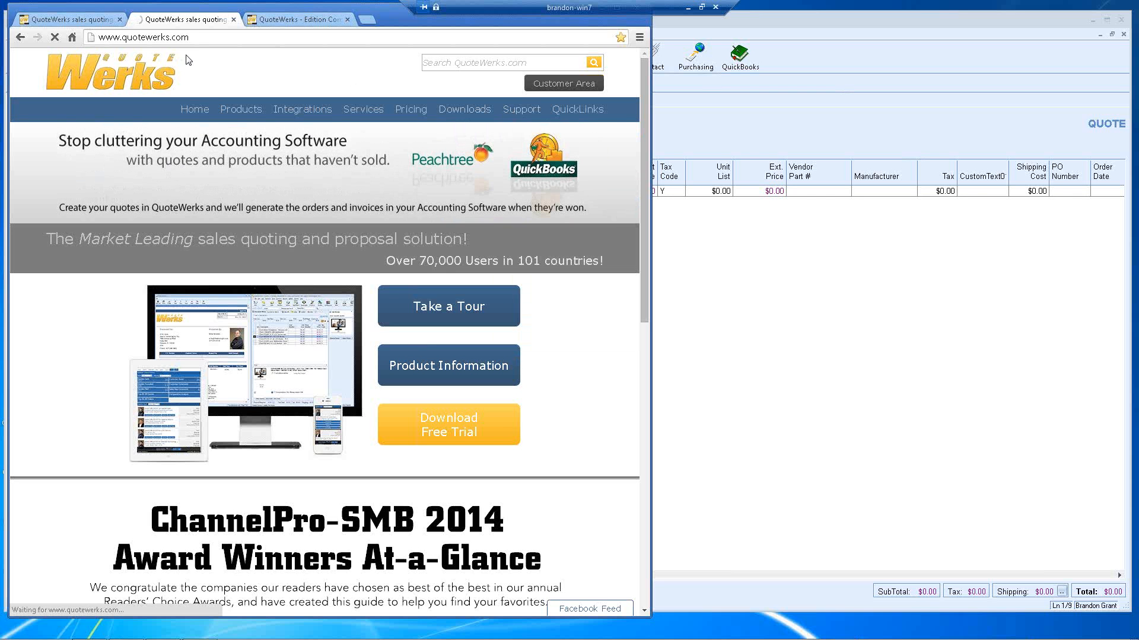
click(83, 22)
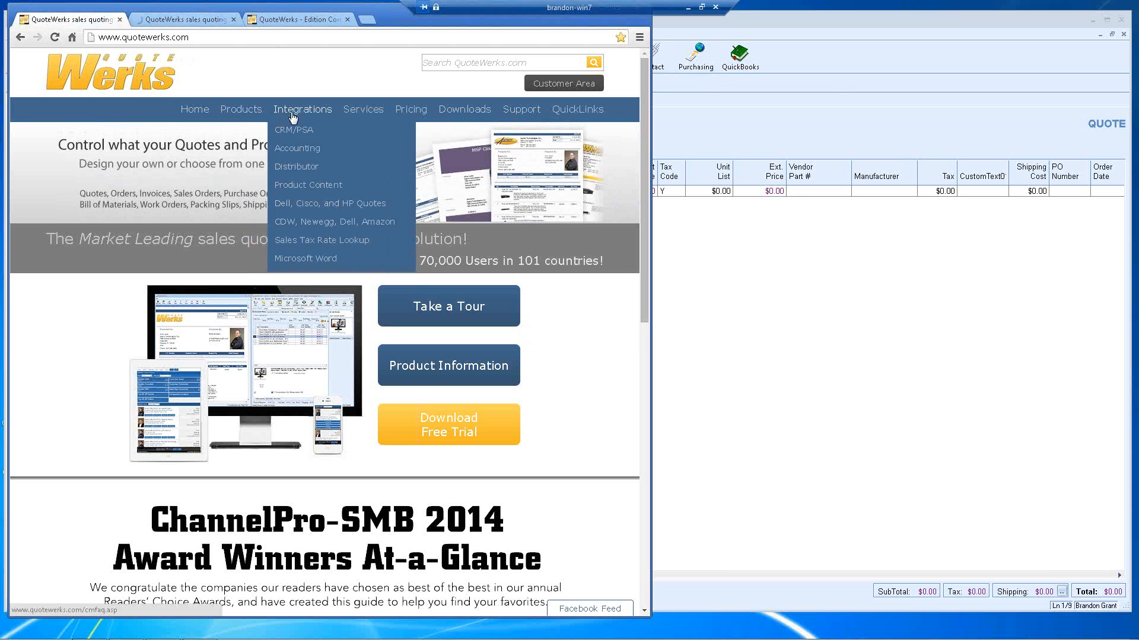
mouse_move(229, 119)
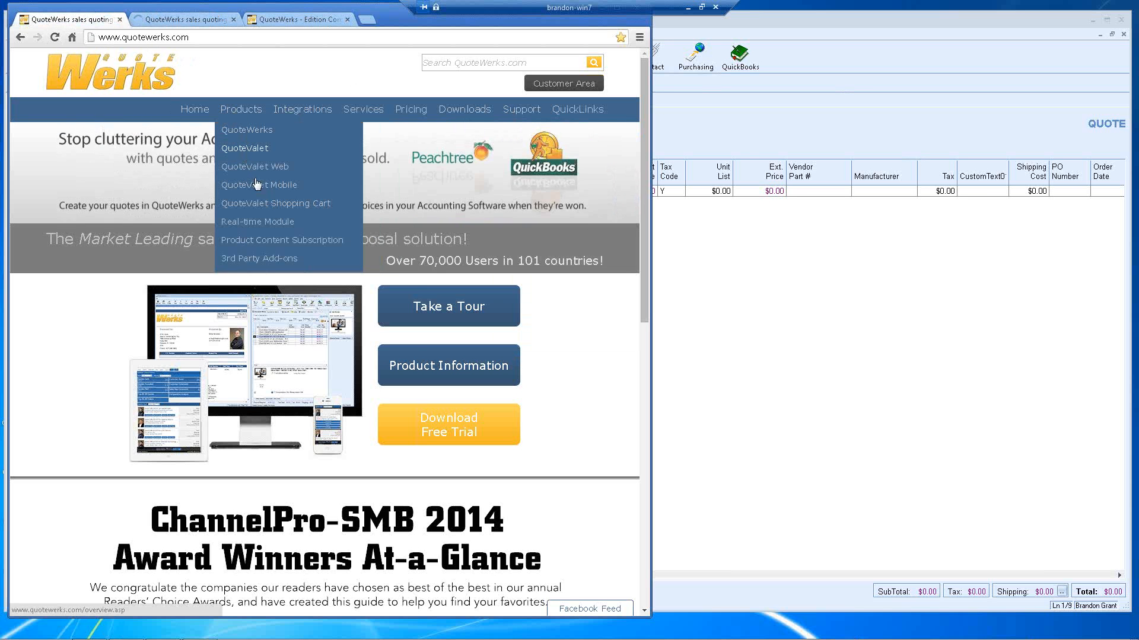
mouse_move(301, 111)
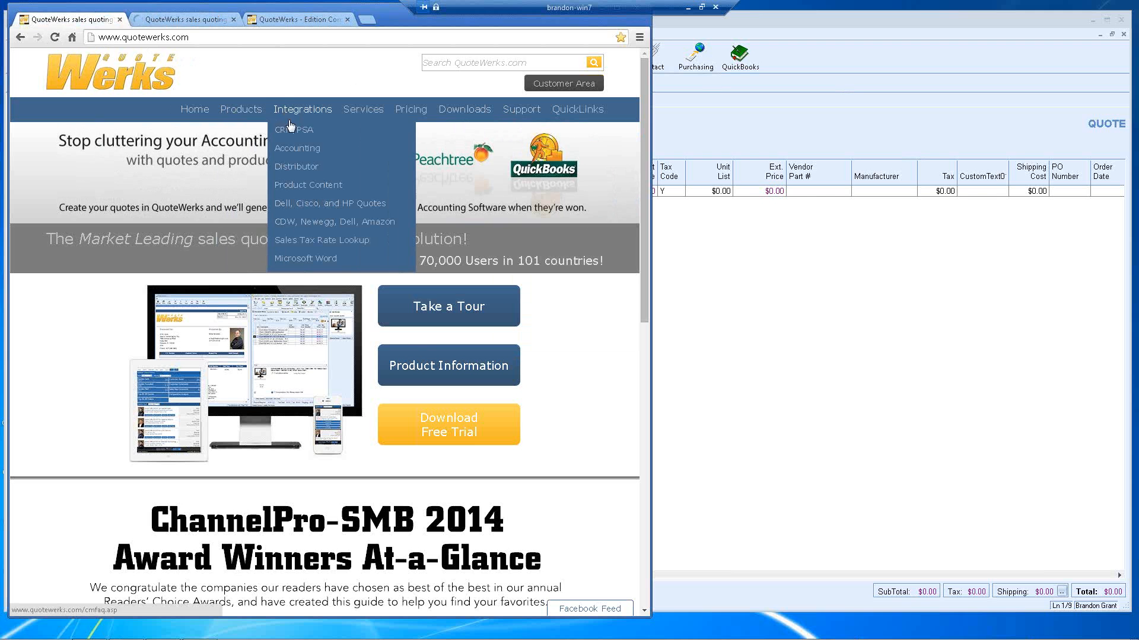
click(294, 175)
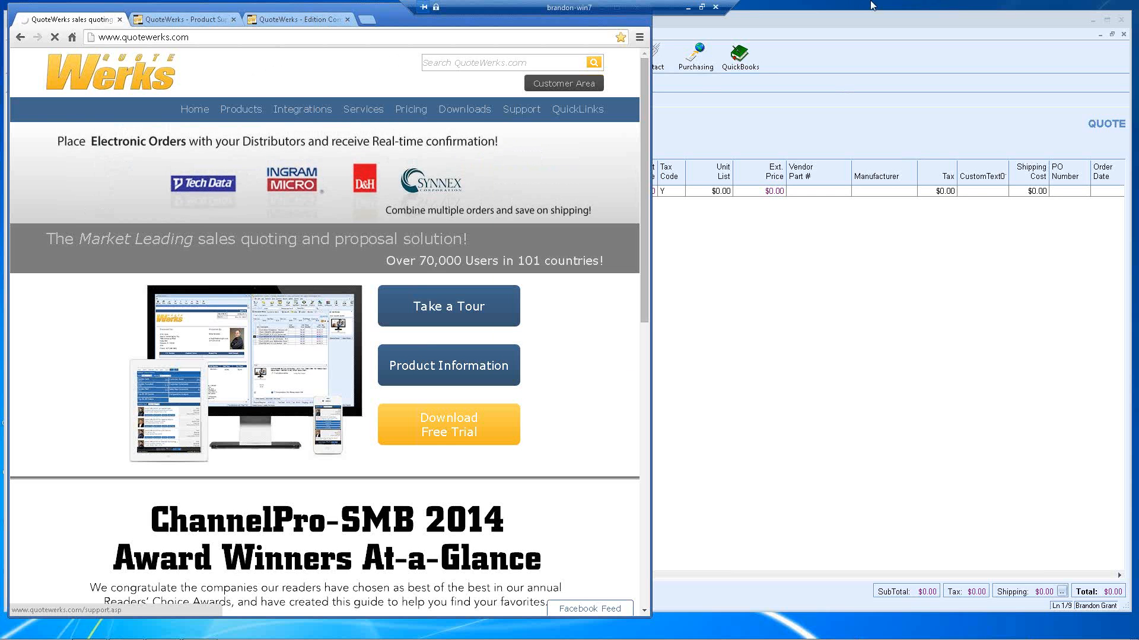
Step: Open the Aspire Technologies quote FLAQ1260 from saved documents and close the Active Quotes panel
click(706, 145)
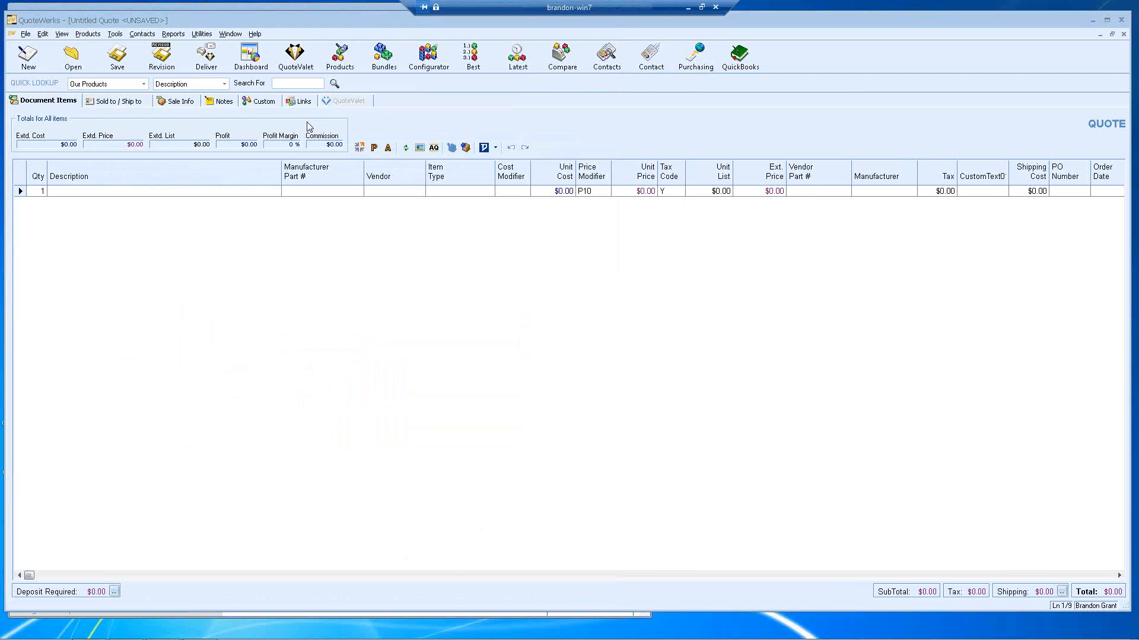
click(230, 34)
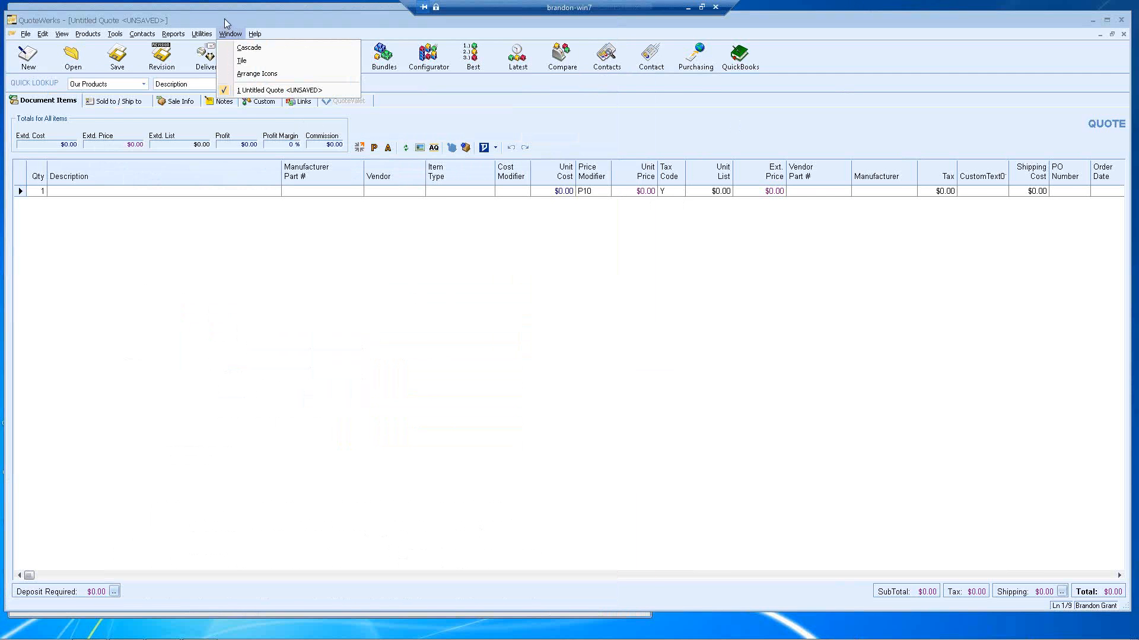
click(225, 20)
click(64, 59)
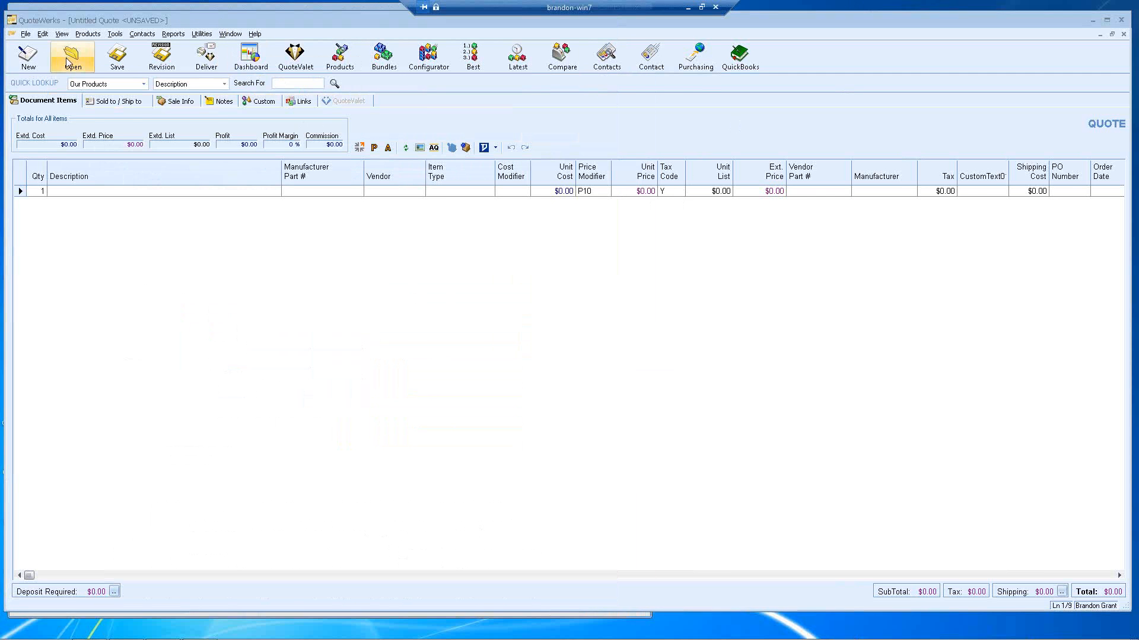
double_click(169, 117)
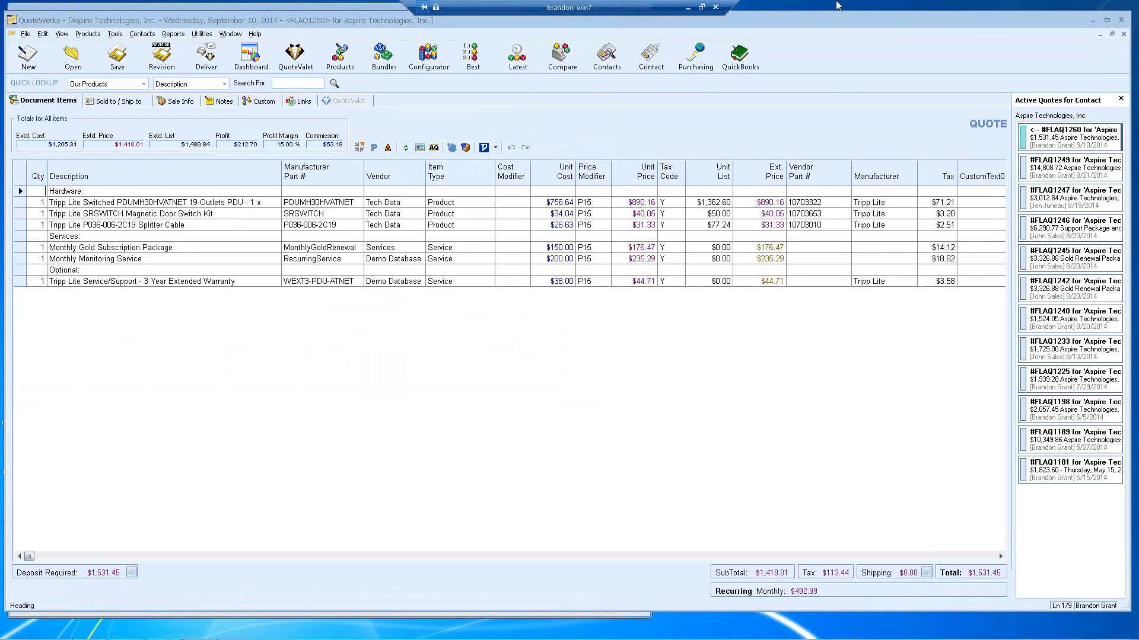
click(1120, 99)
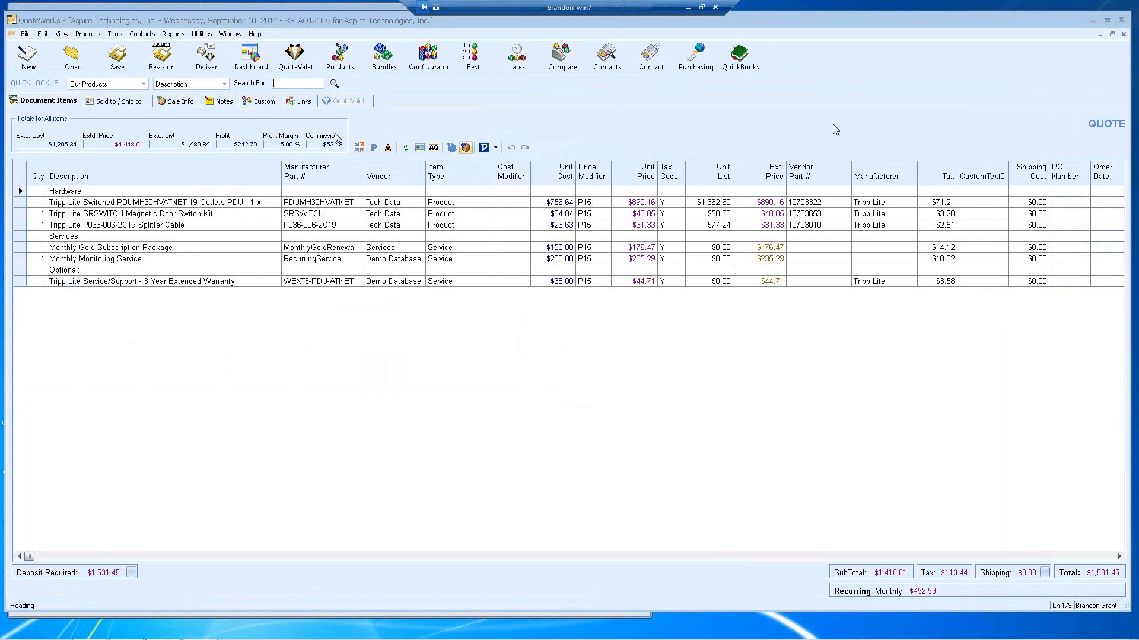
click(25, 34)
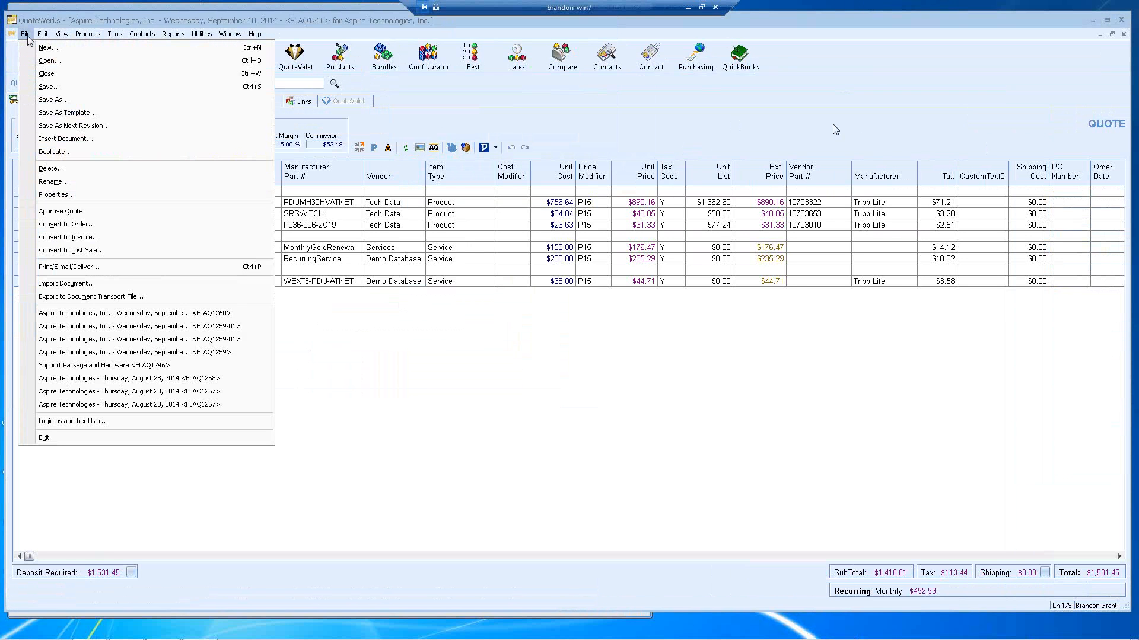
click(87, 212)
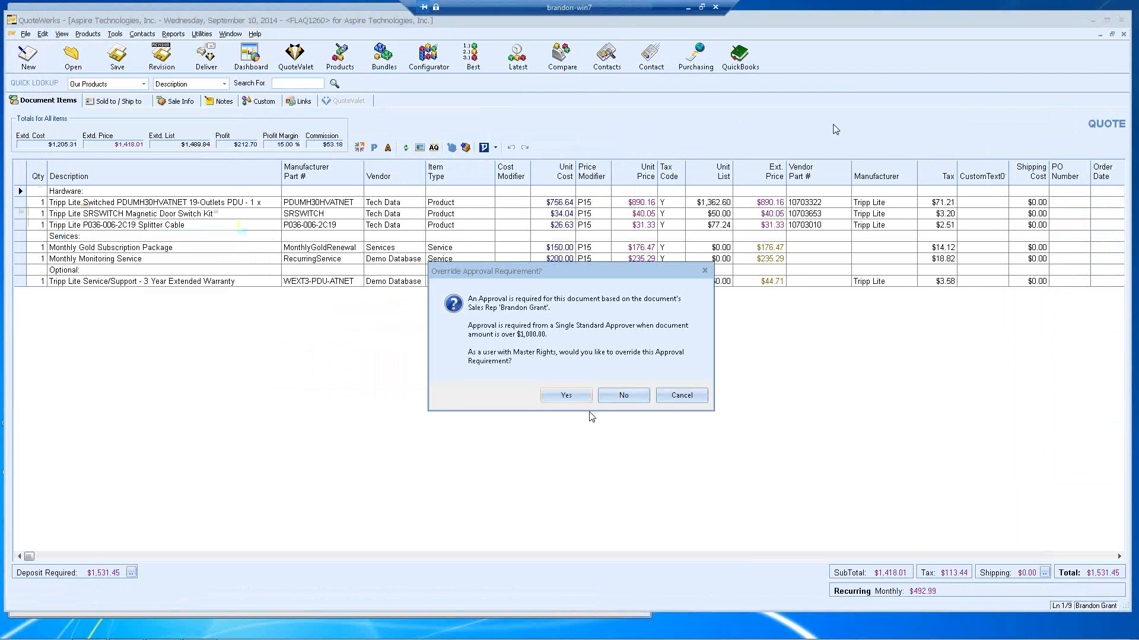
click(557, 401)
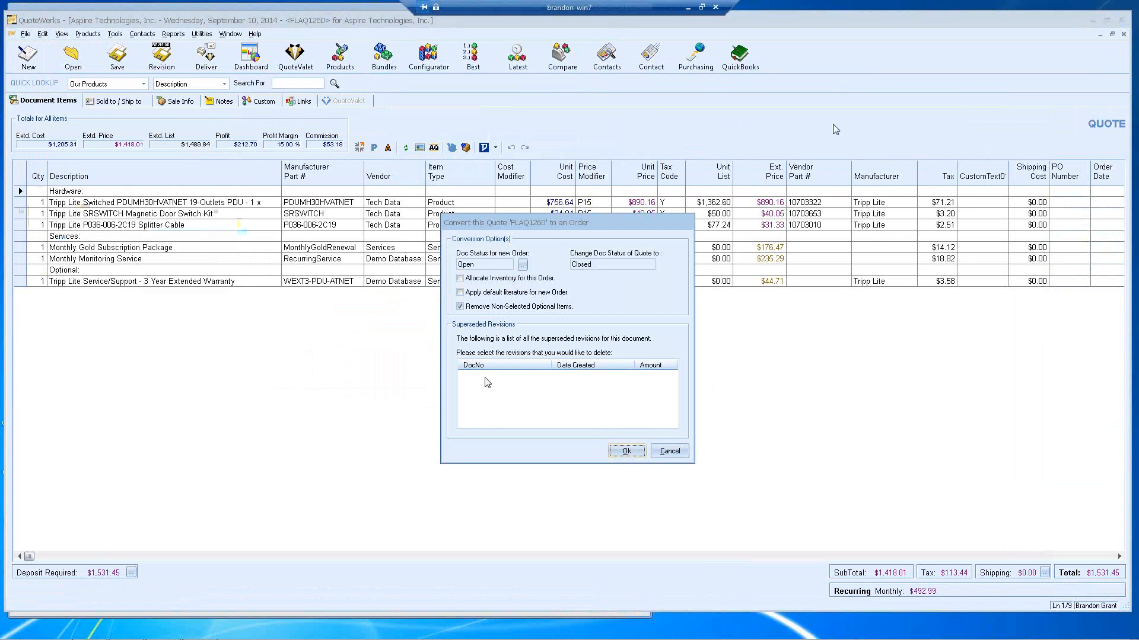
click(667, 450)
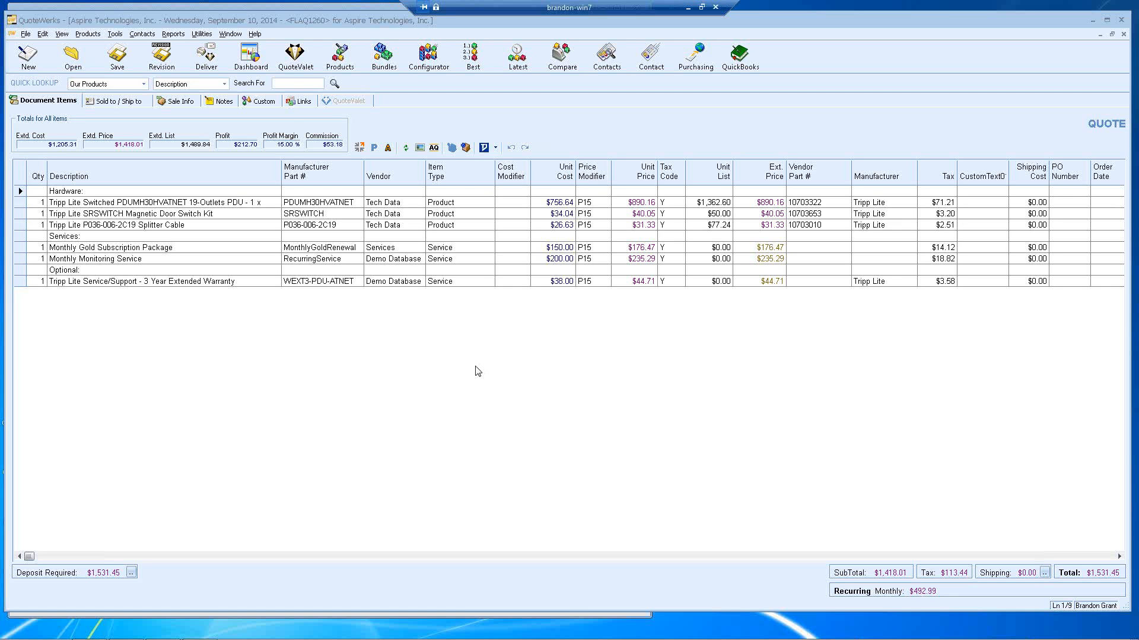
Step: Set Purchase Order Integration to QuickBooks on the Accounting tab of Tools > Options
click(116, 34)
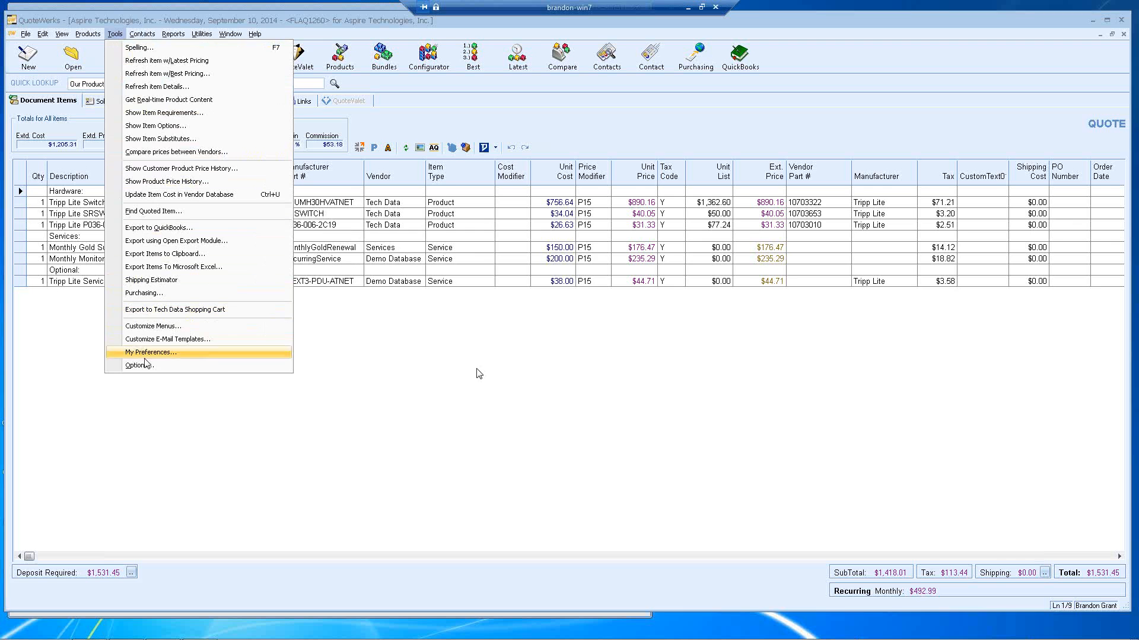
click(145, 365)
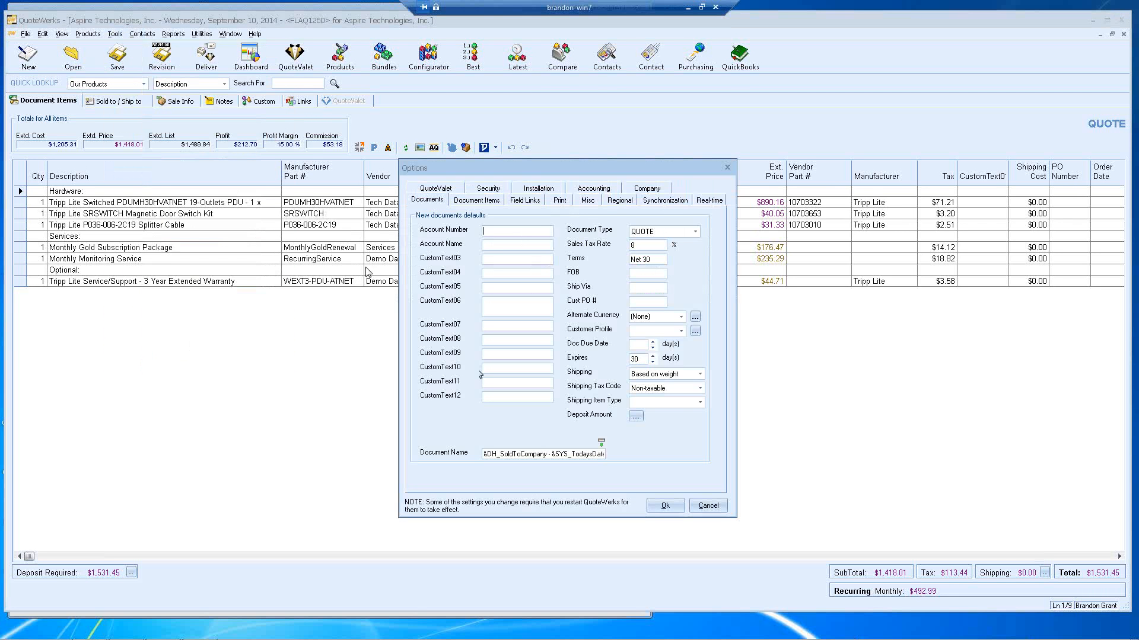
click(588, 190)
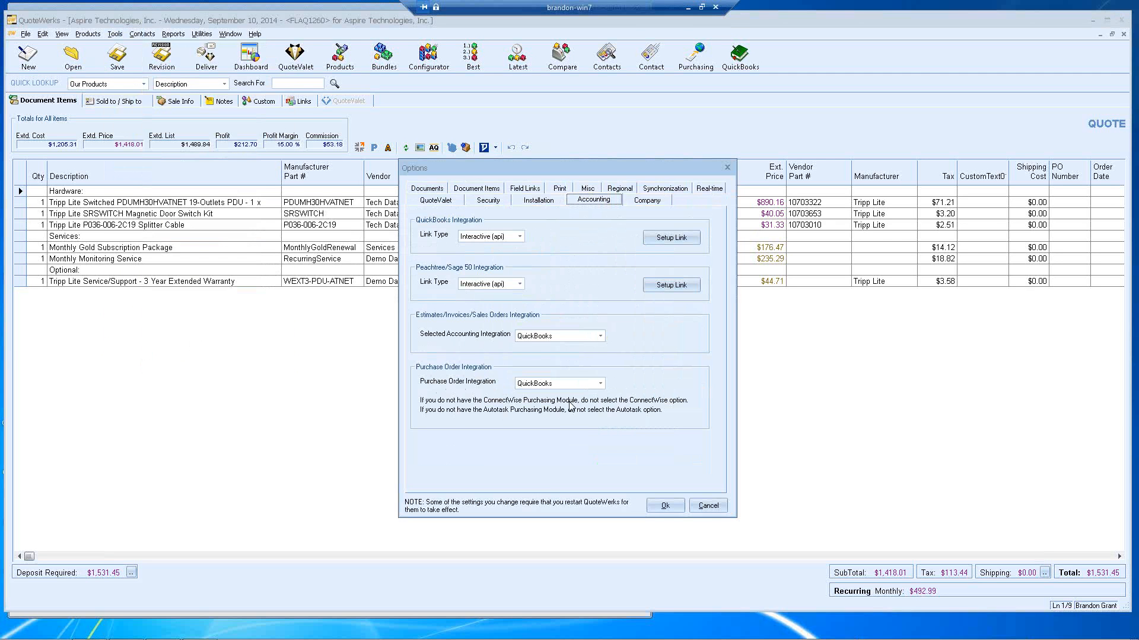
click(600, 384)
click(574, 393)
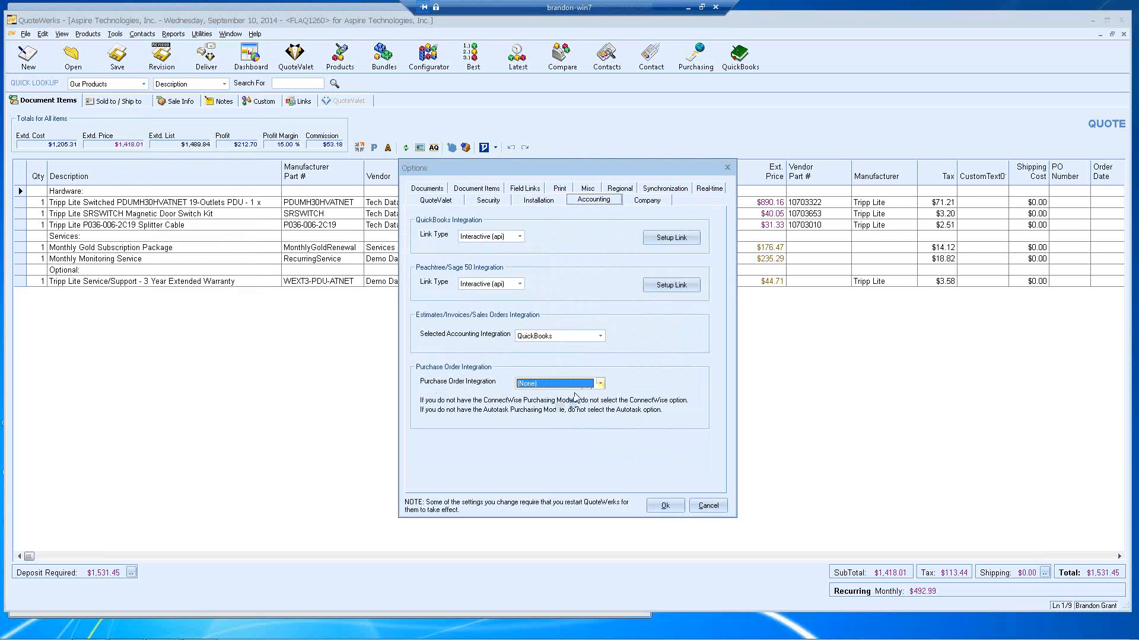
click(546, 384)
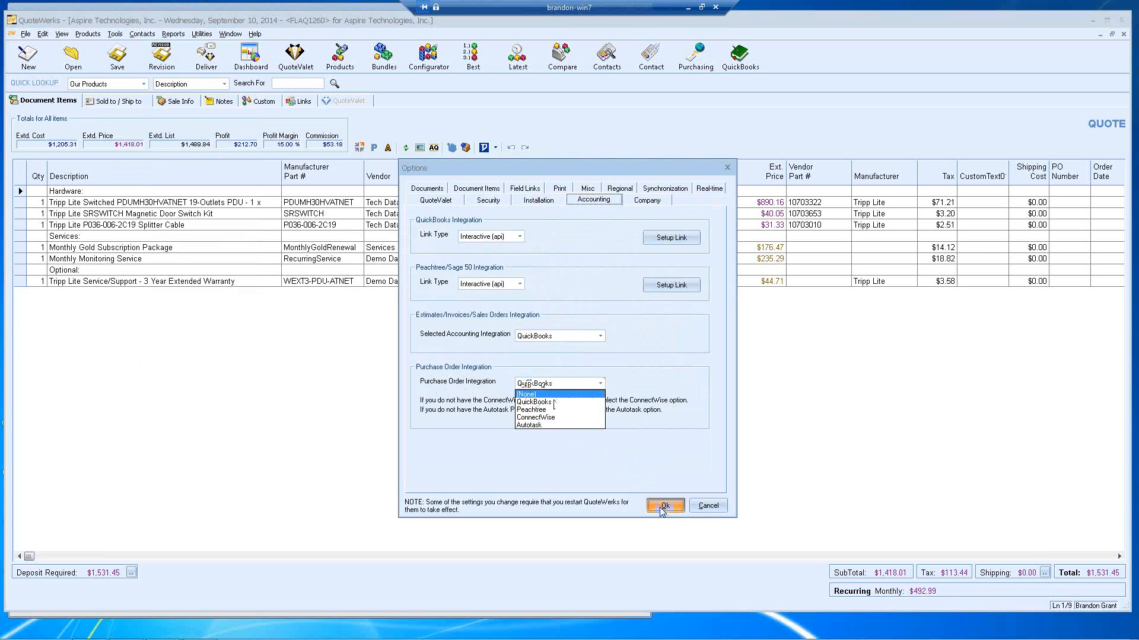
click(662, 507)
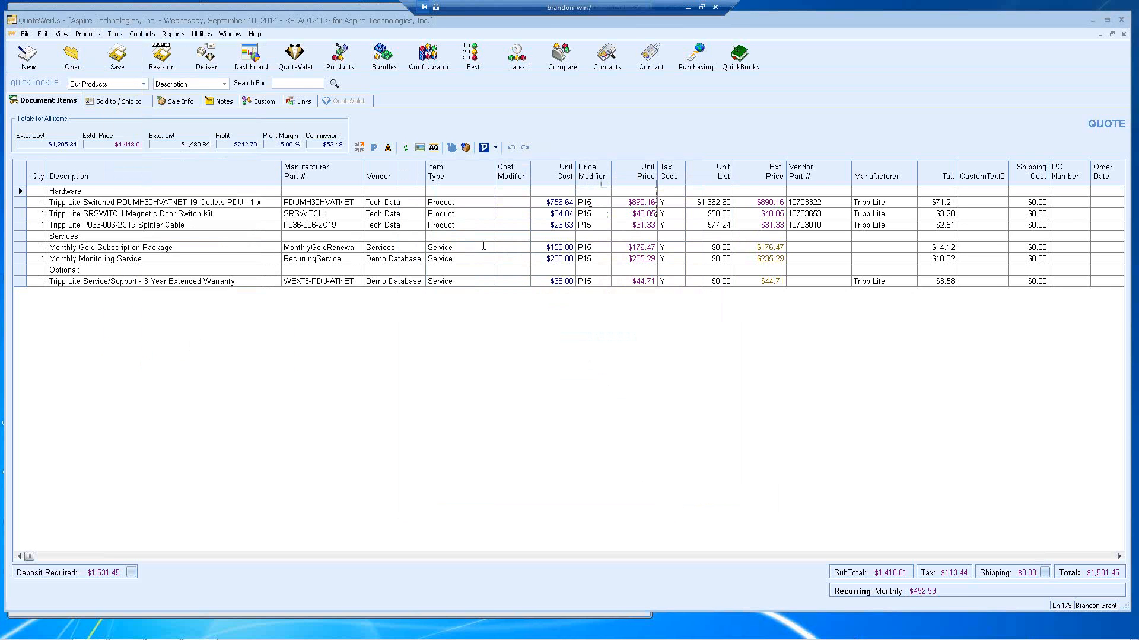
Step: Turn quote FLAQ1260 into an order, approving and confirming the conversion options
click(26, 33)
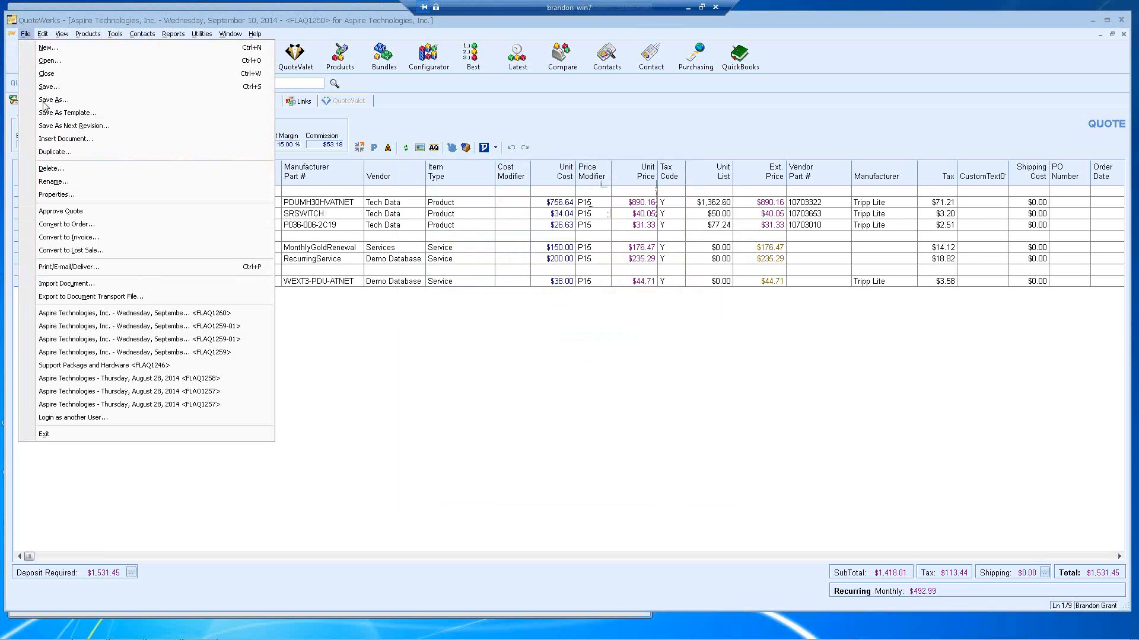
click(126, 226)
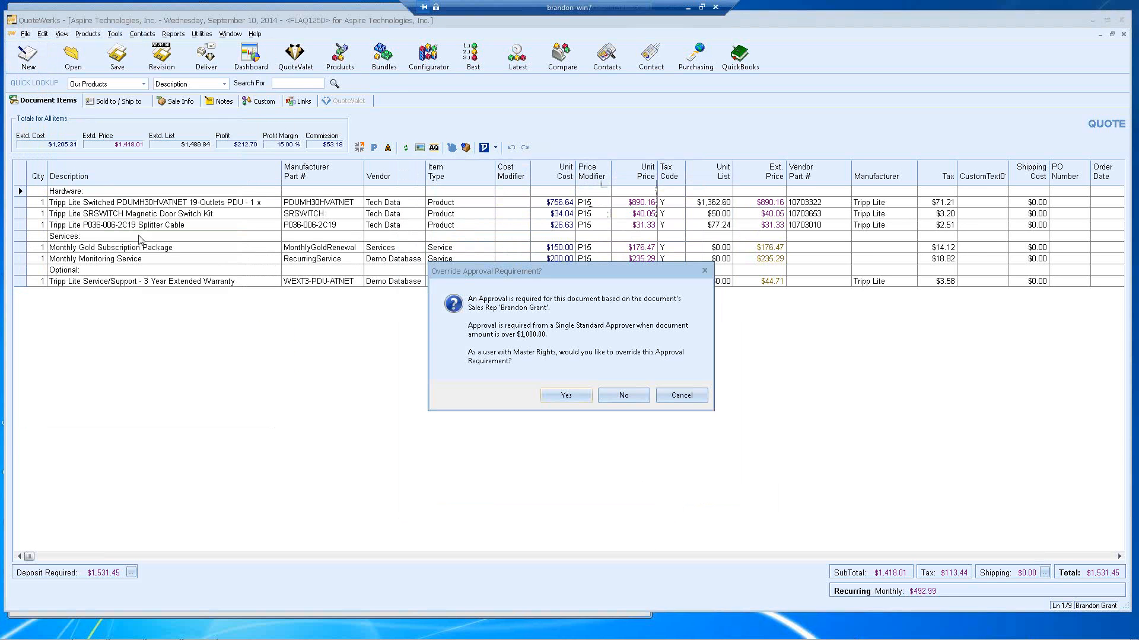
click(551, 398)
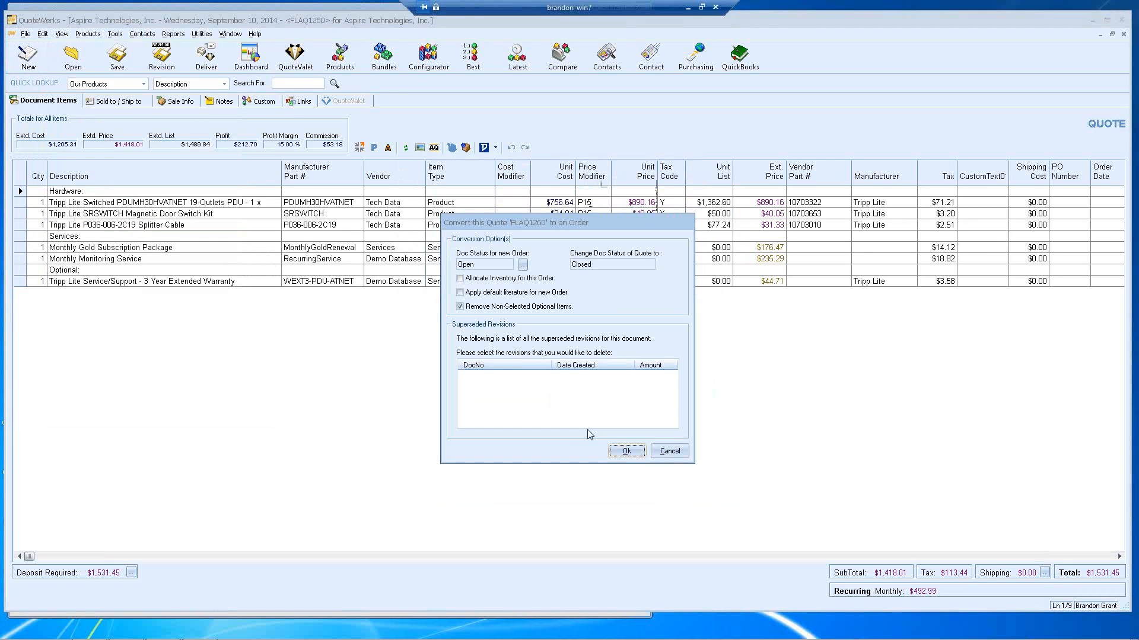
click(629, 455)
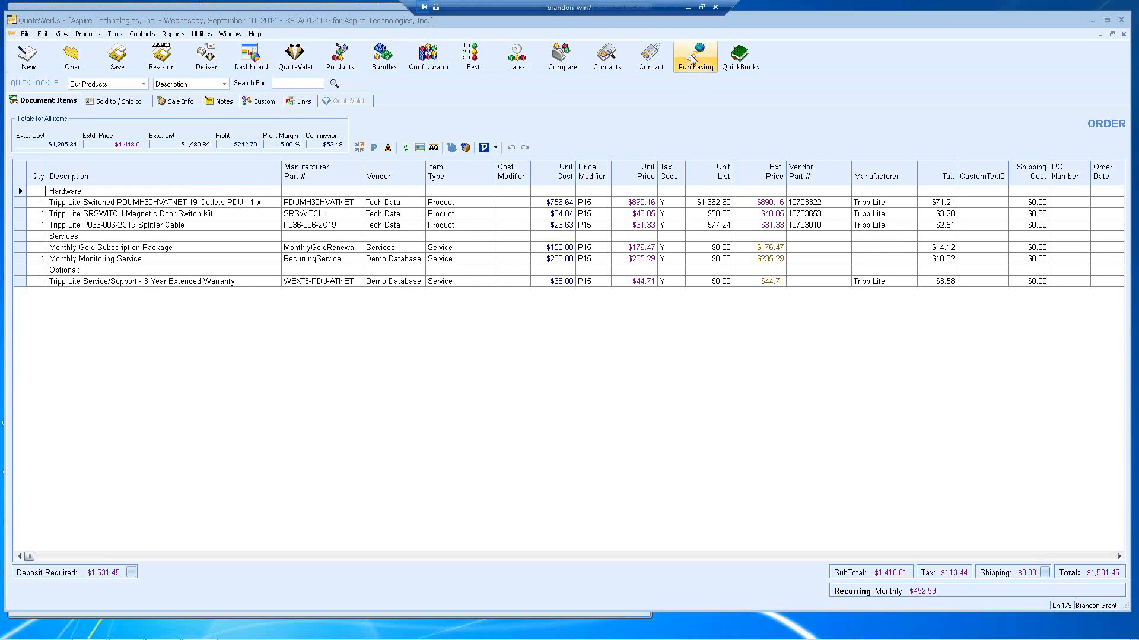
Step: Open Tools > Purchasing, closing open documents, and centre the Purchasing window
click(116, 35)
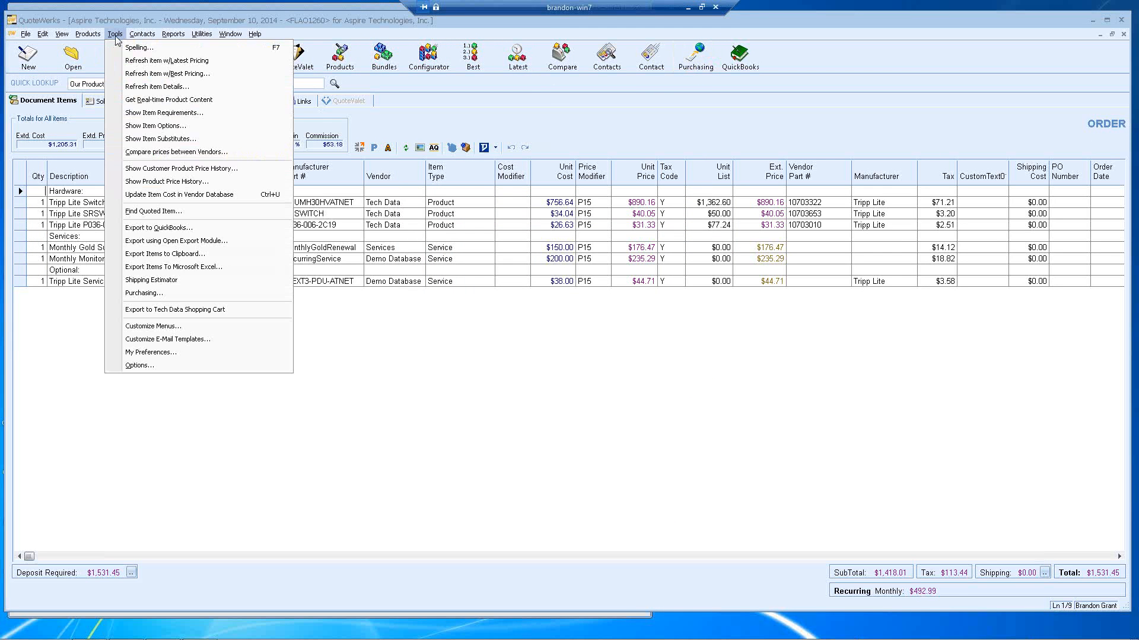
click(145, 294)
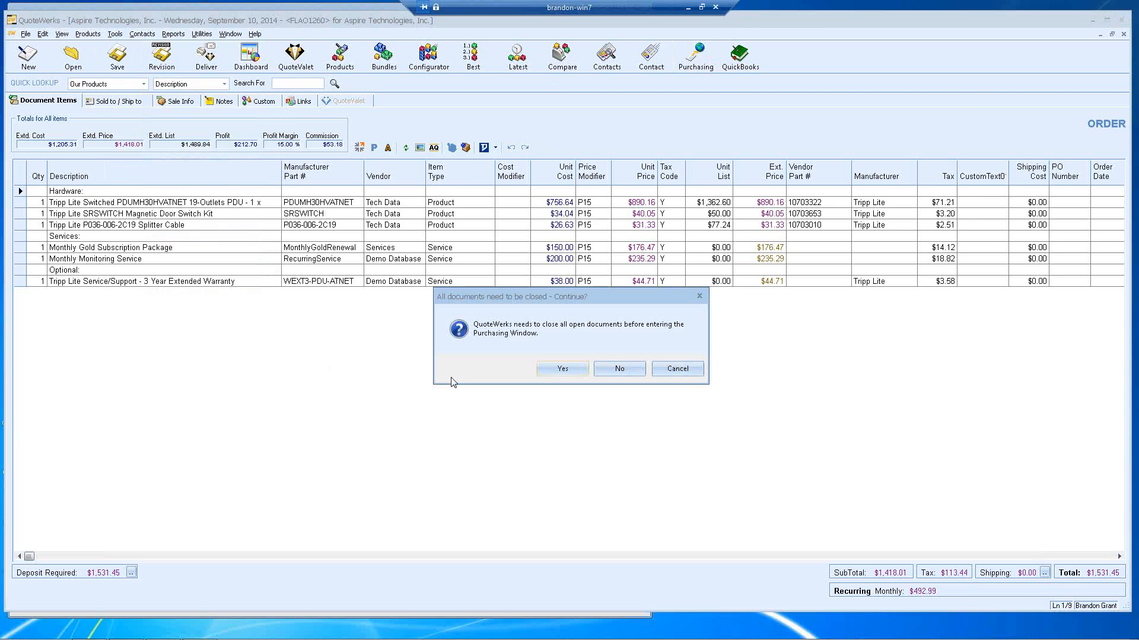
click(554, 368)
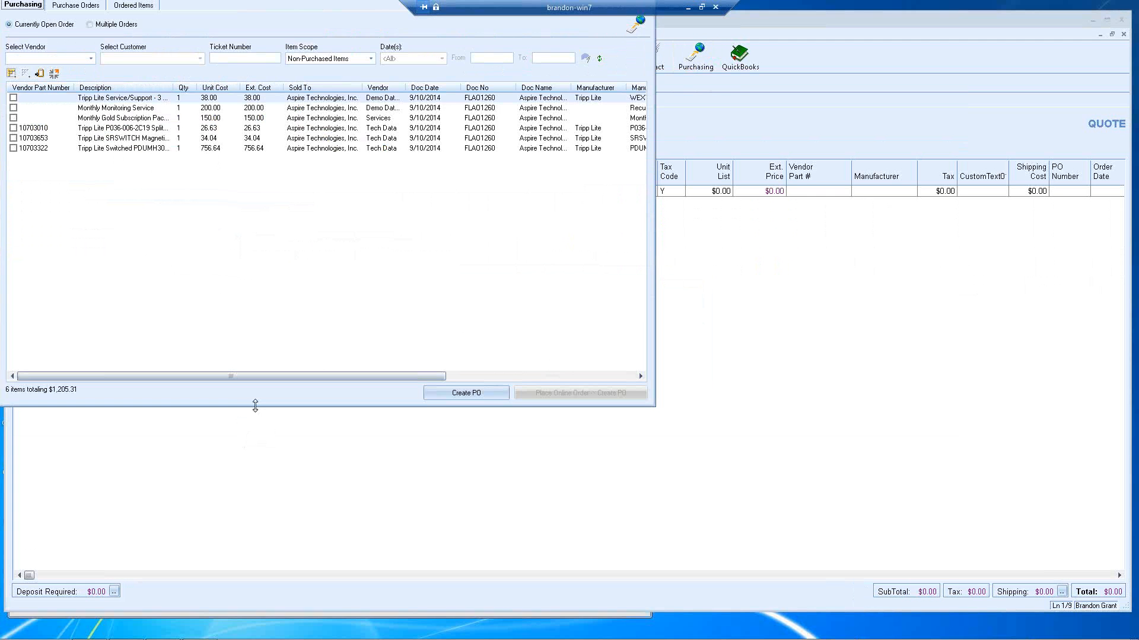
drag(239, 13, 505, 83)
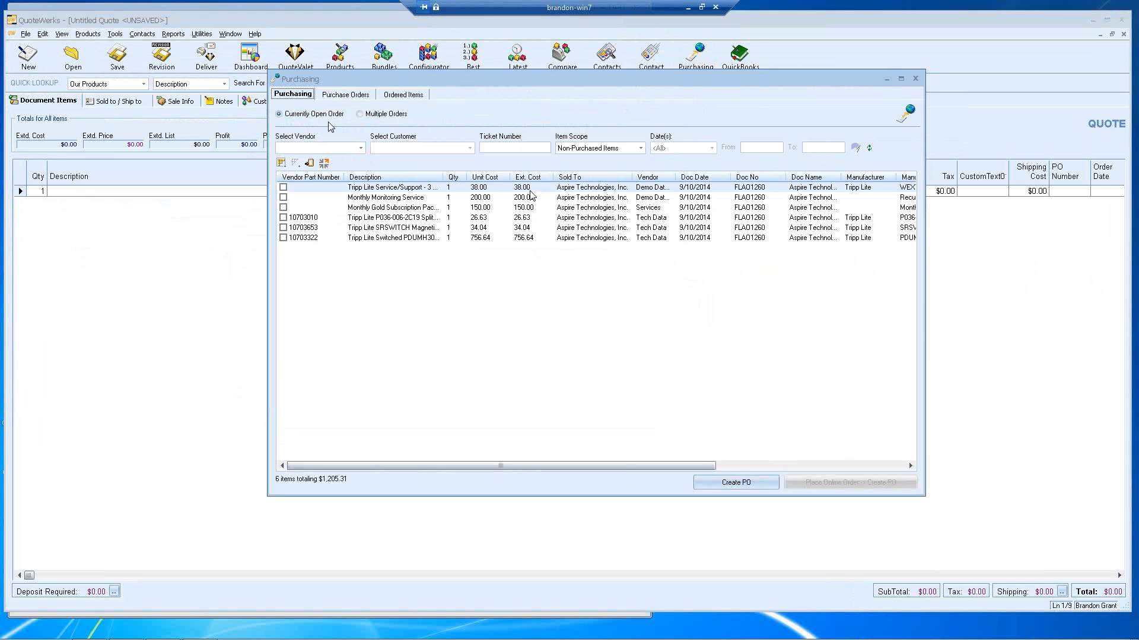
Step: Filter Purchasing to Tech Data's non-purchased items and tick the Tripp Lite splitter cable
click(360, 149)
click(363, 154)
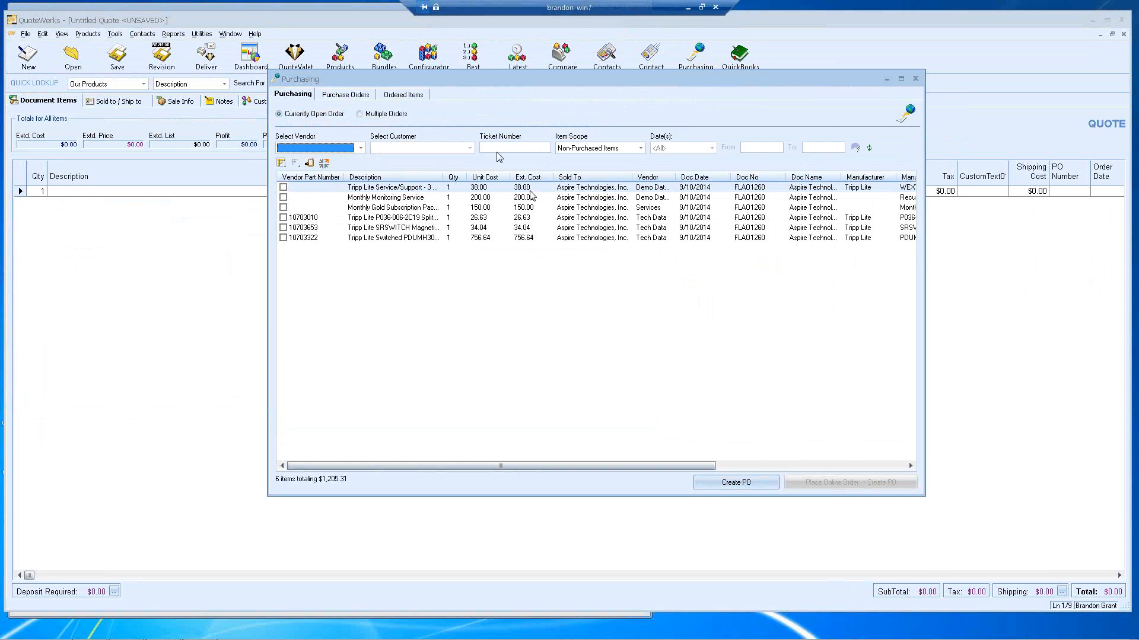
click(360, 149)
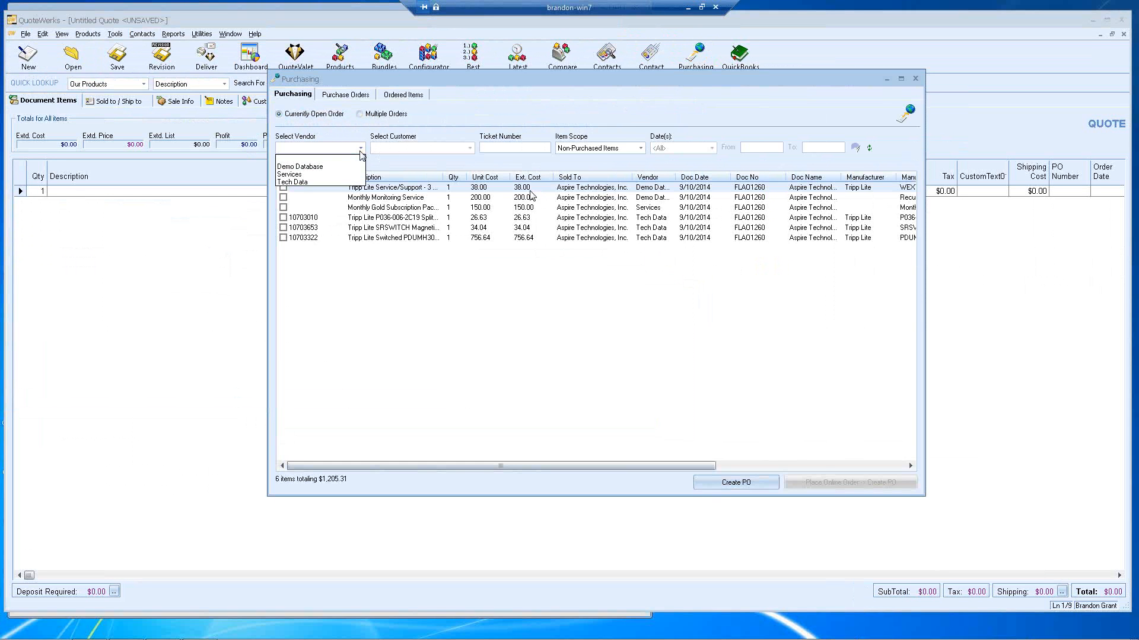
click(345, 183)
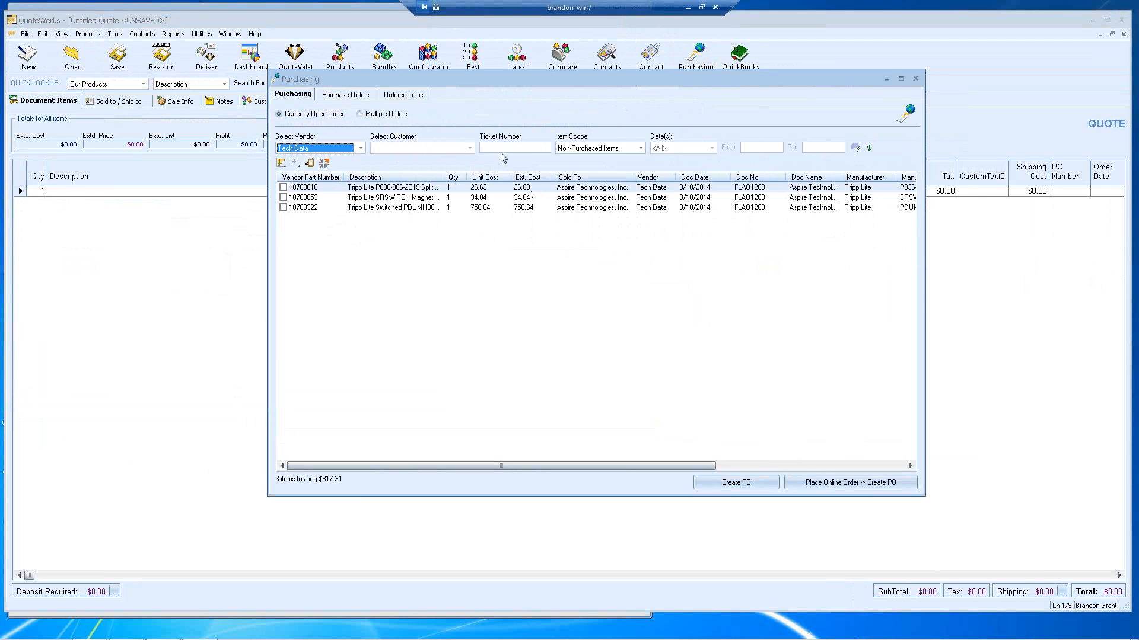
click(603, 153)
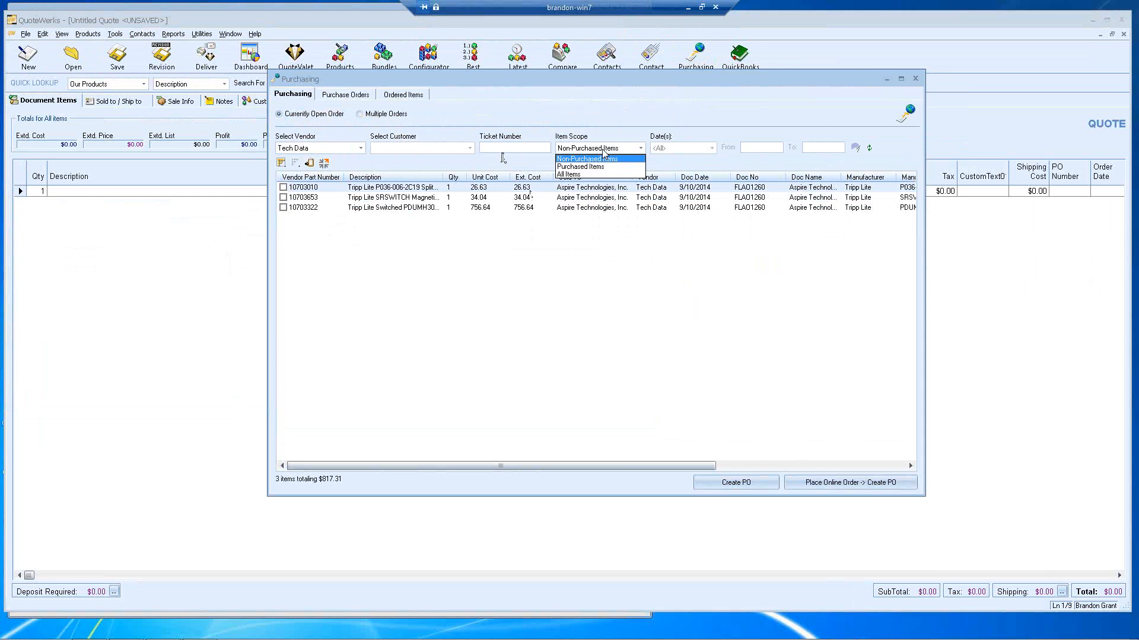
click(602, 149)
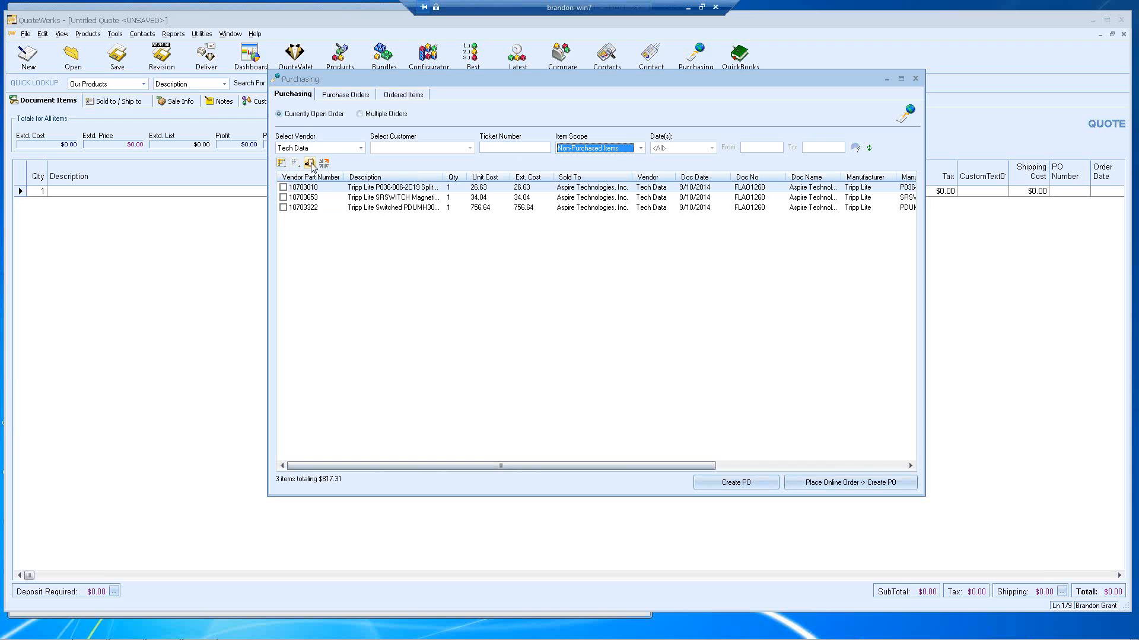
click(283, 187)
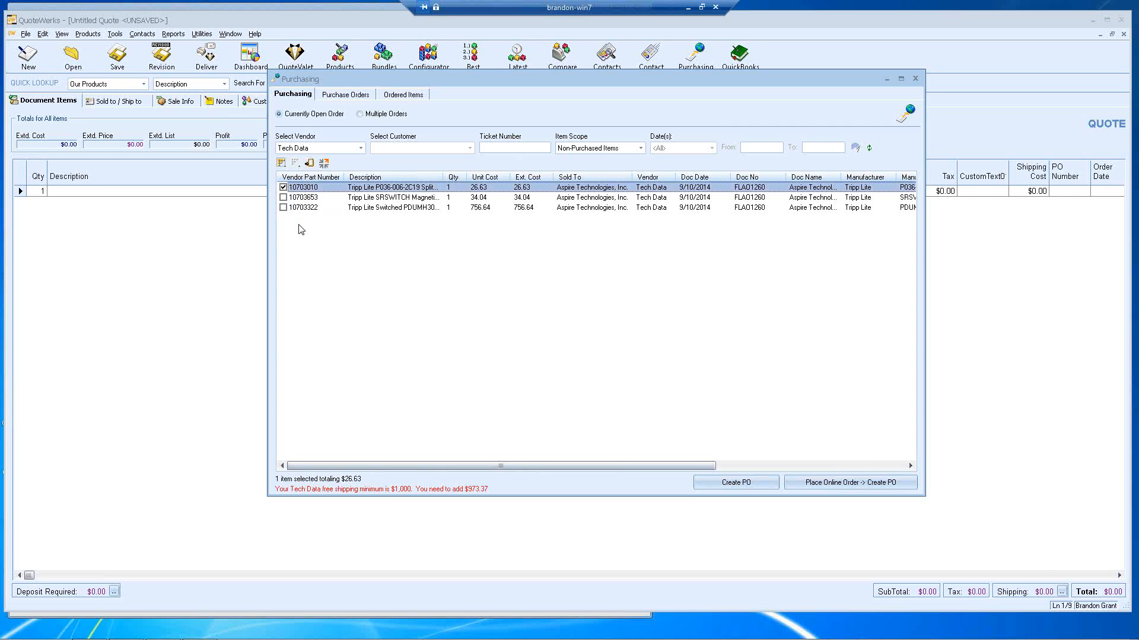
Step: Auto-retrieve other distributors' pricing and stock for the splitter cable in the Etilize panel, then hide it
click(325, 169)
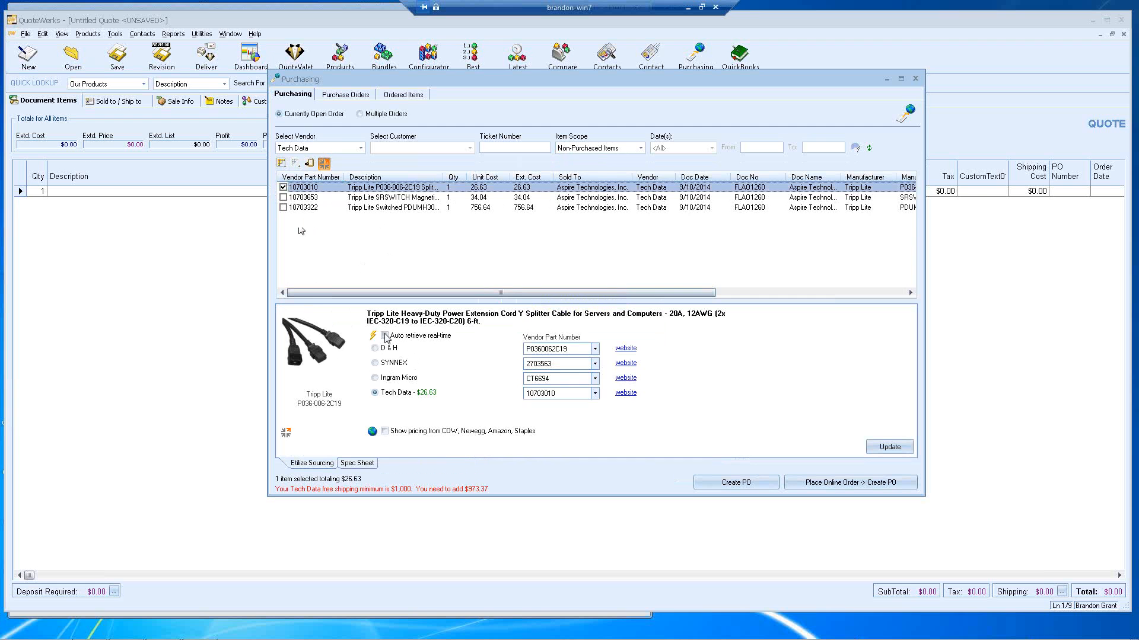
click(373, 337)
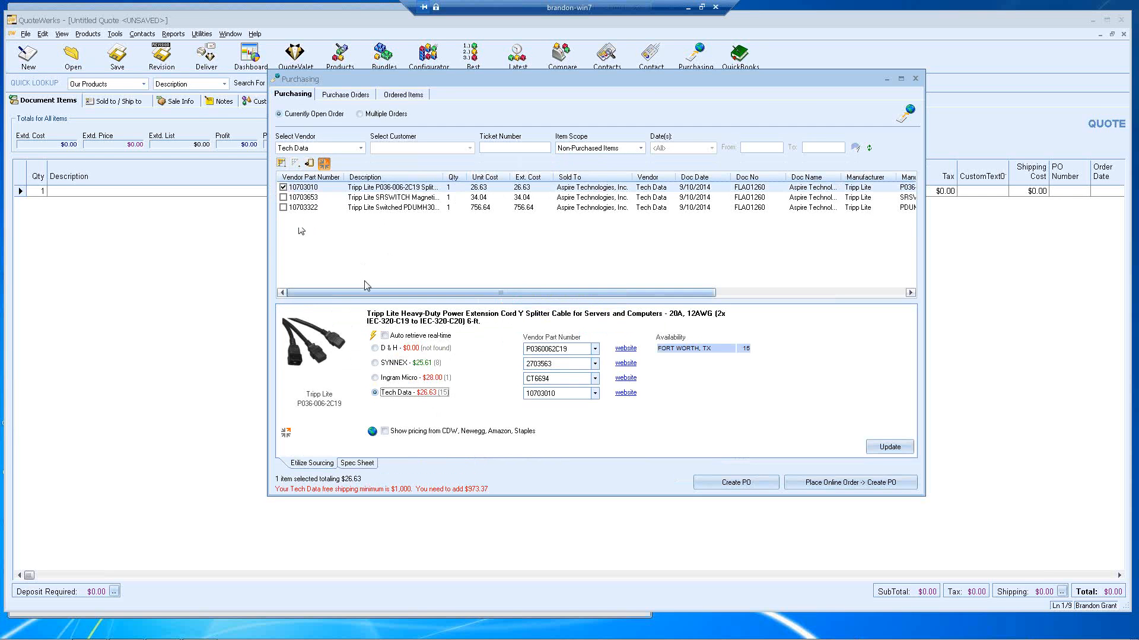
click(325, 165)
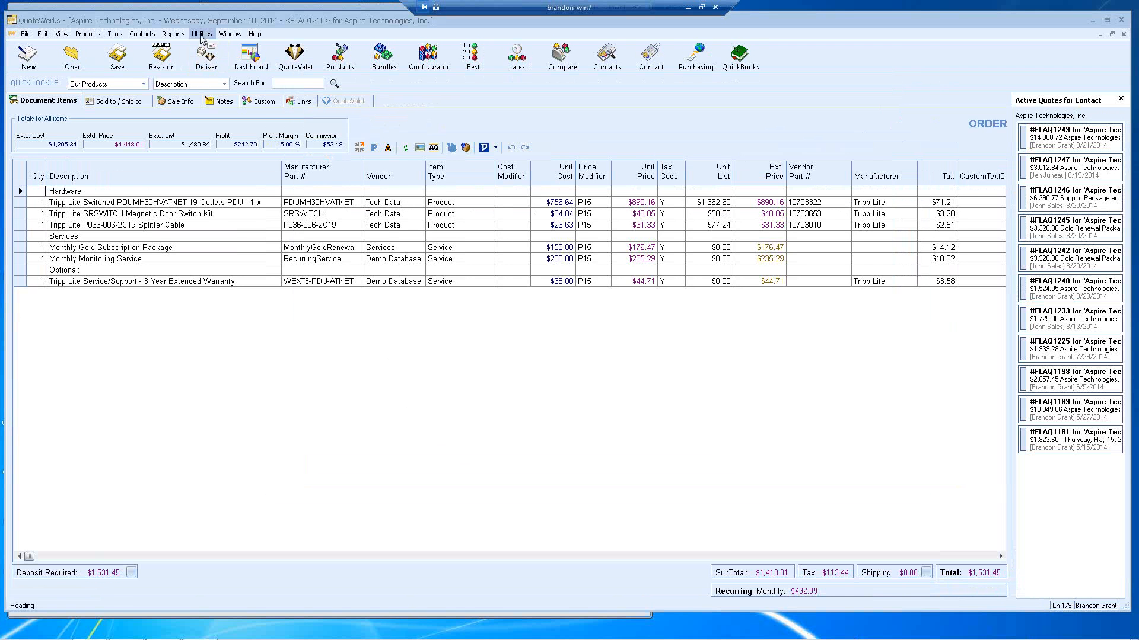
Step: View Tech Data's vendor details from the vendor list and close without changes
click(202, 35)
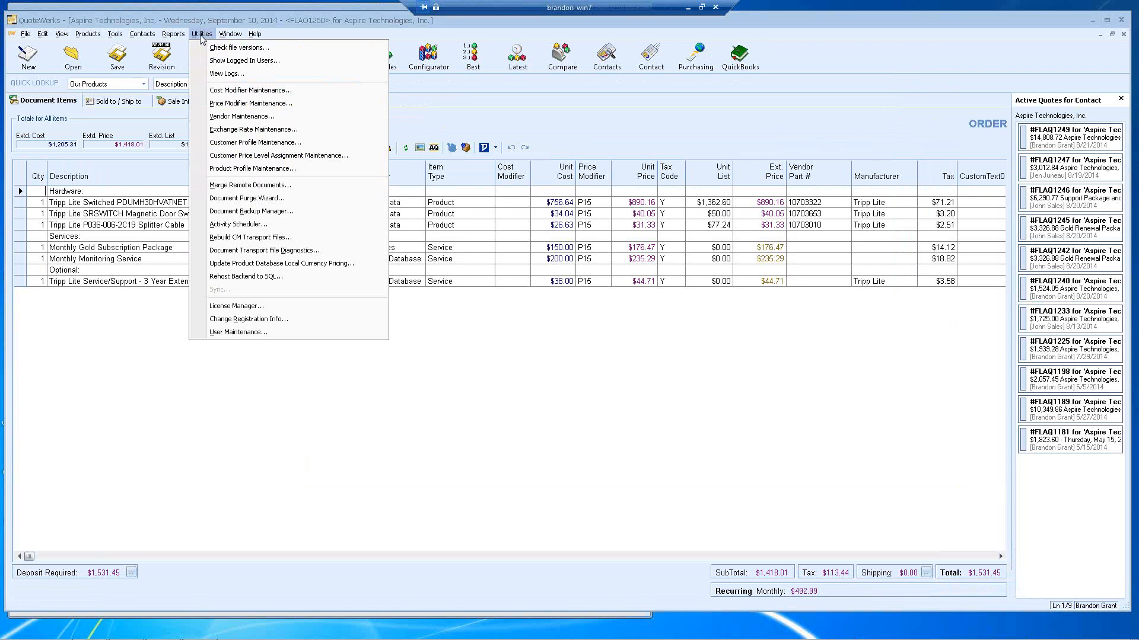
click(214, 116)
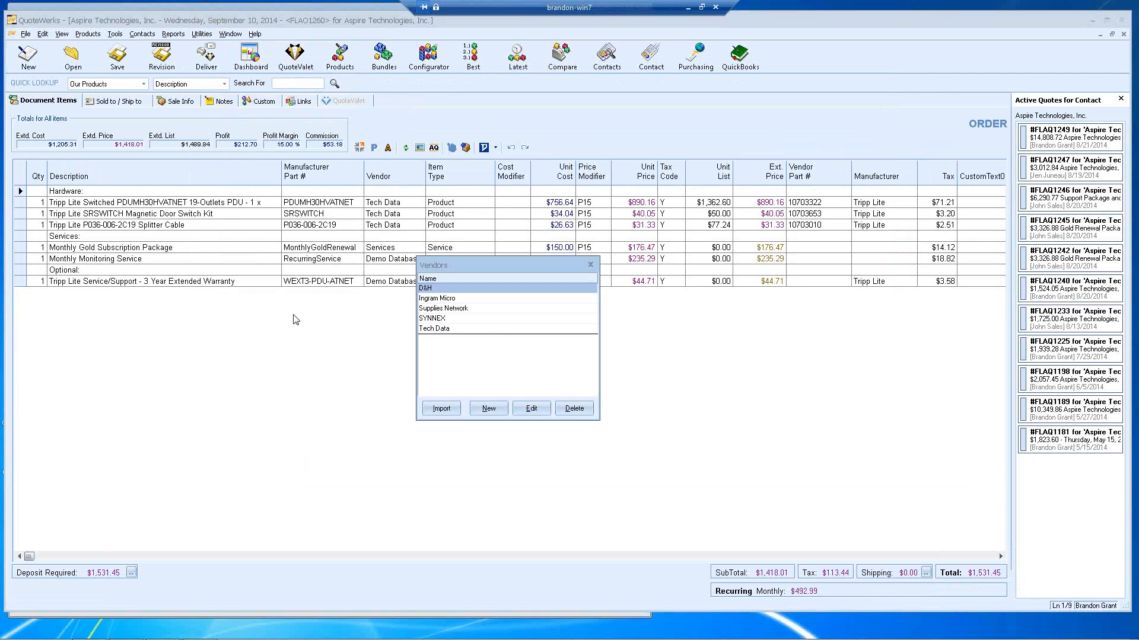
click(452, 329)
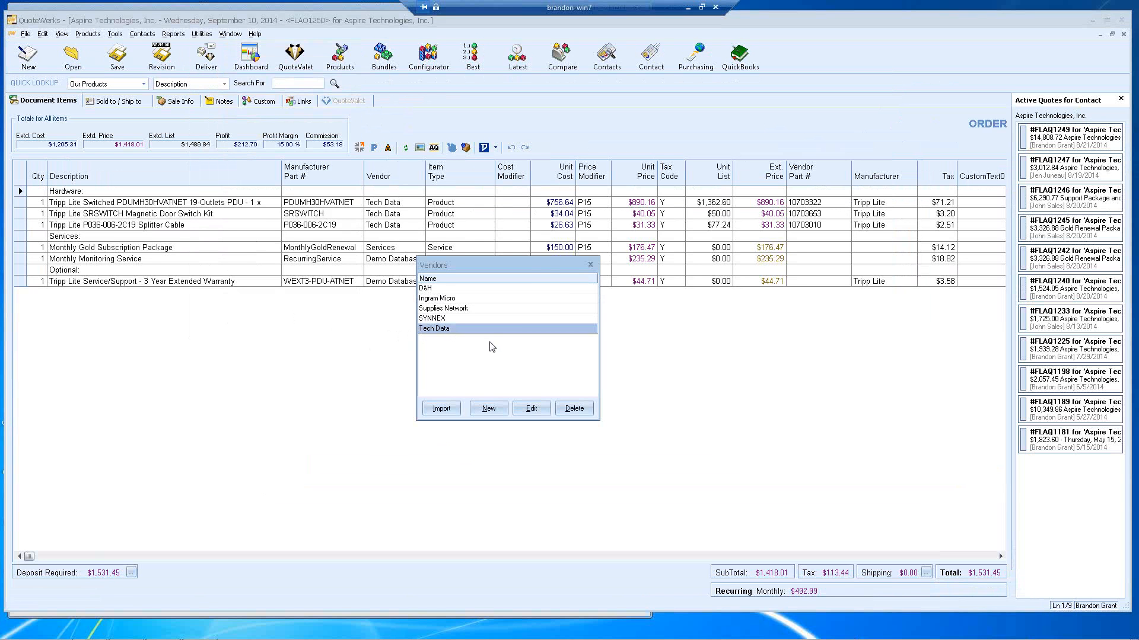
click(531, 408)
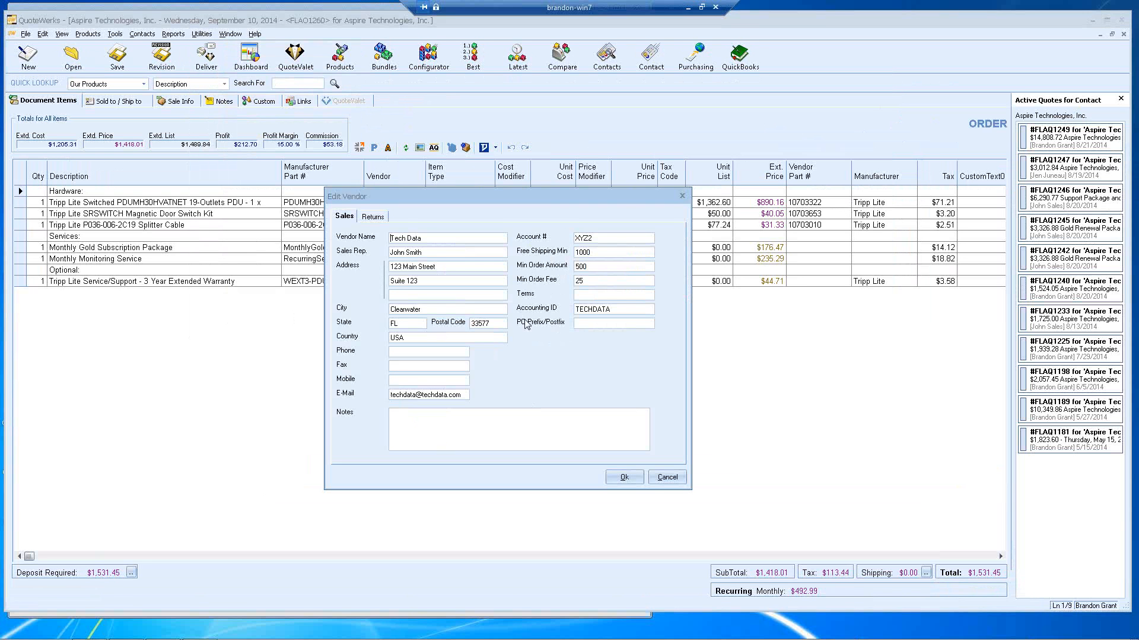
click(665, 478)
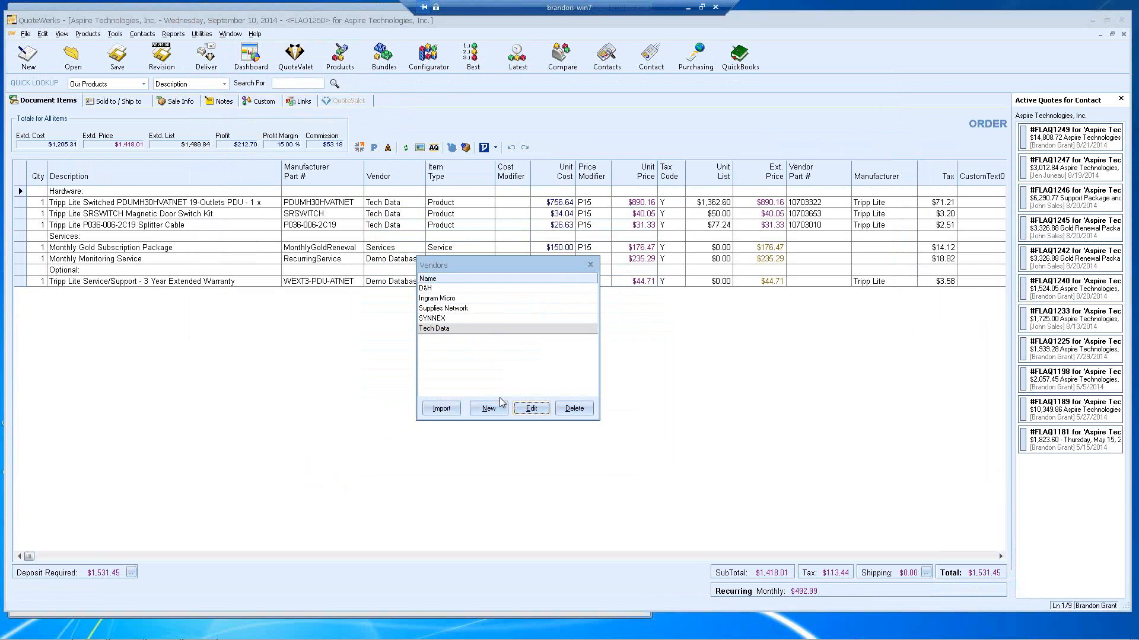
click(590, 265)
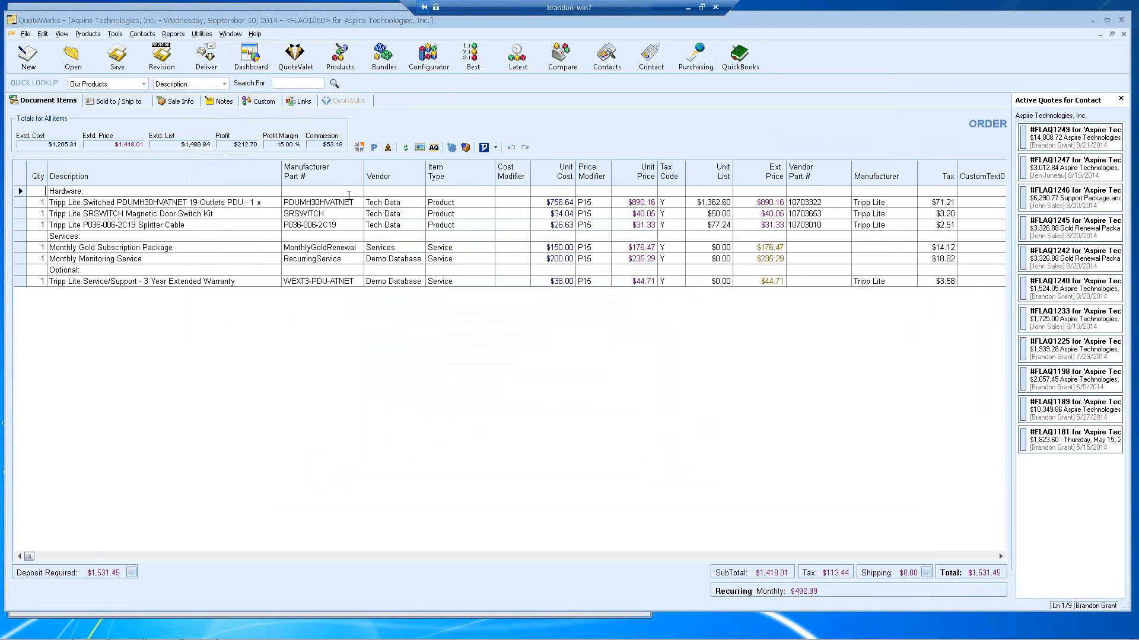
Step: Recheck Tech Data's 1000 free-shipping minimum, close the vendor list, and launch Purchasing
click(197, 35)
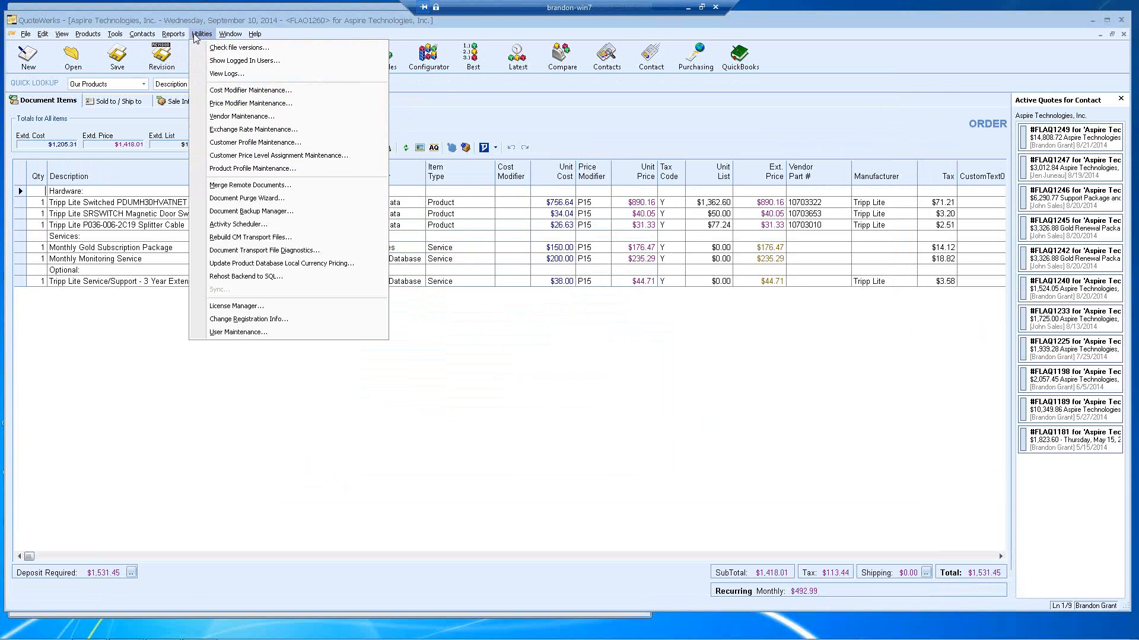
click(230, 116)
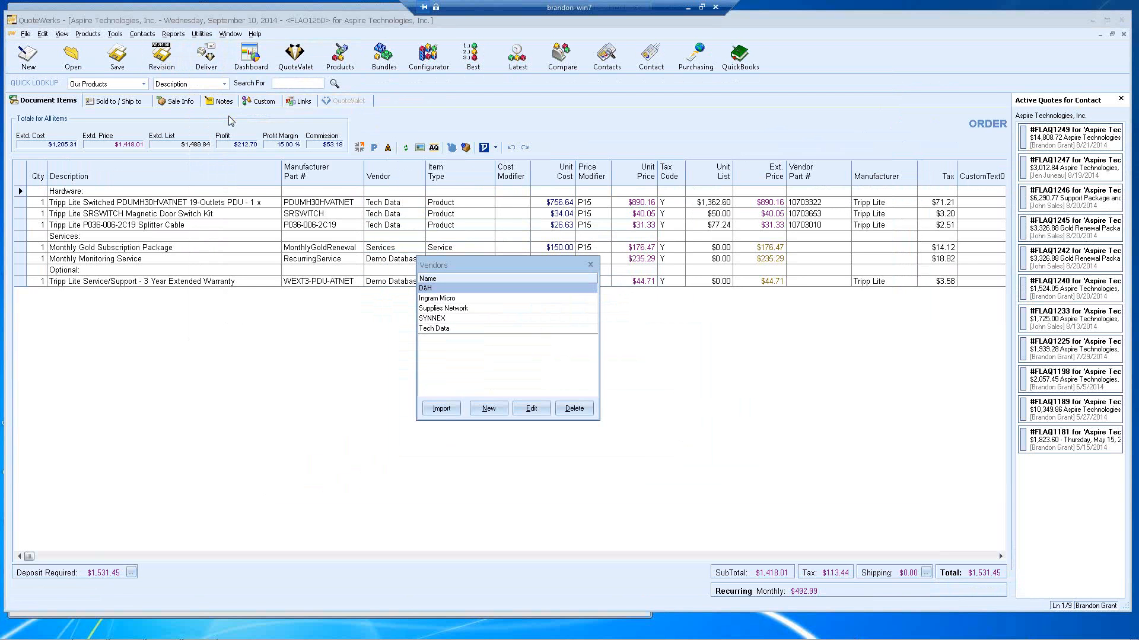
click(461, 328)
click(525, 409)
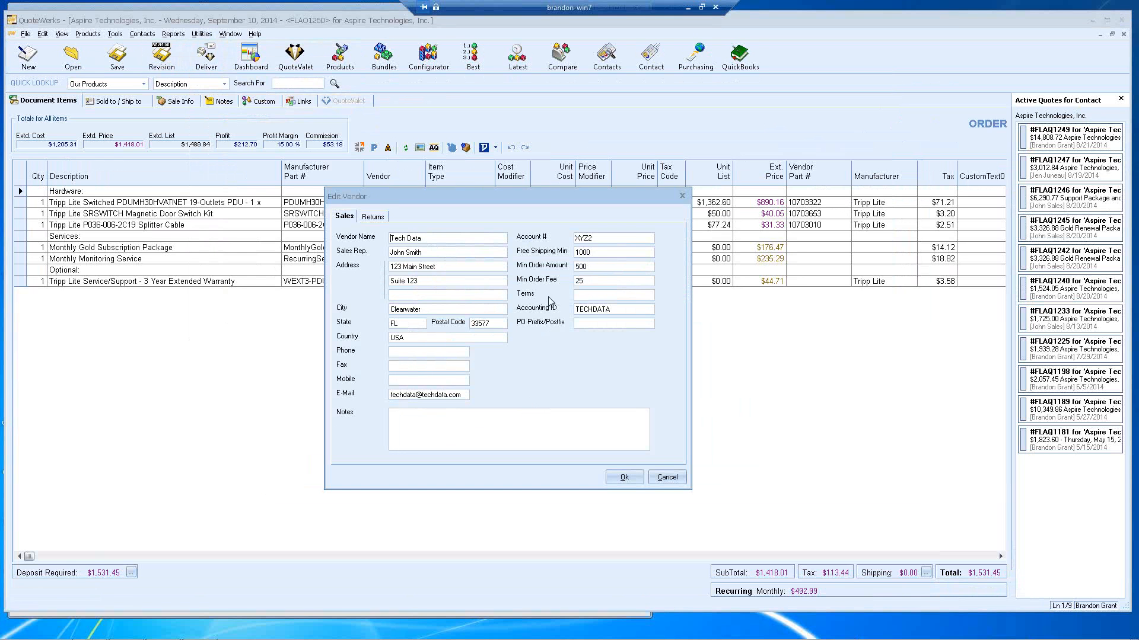
drag(606, 256, 549, 255)
click(667, 477)
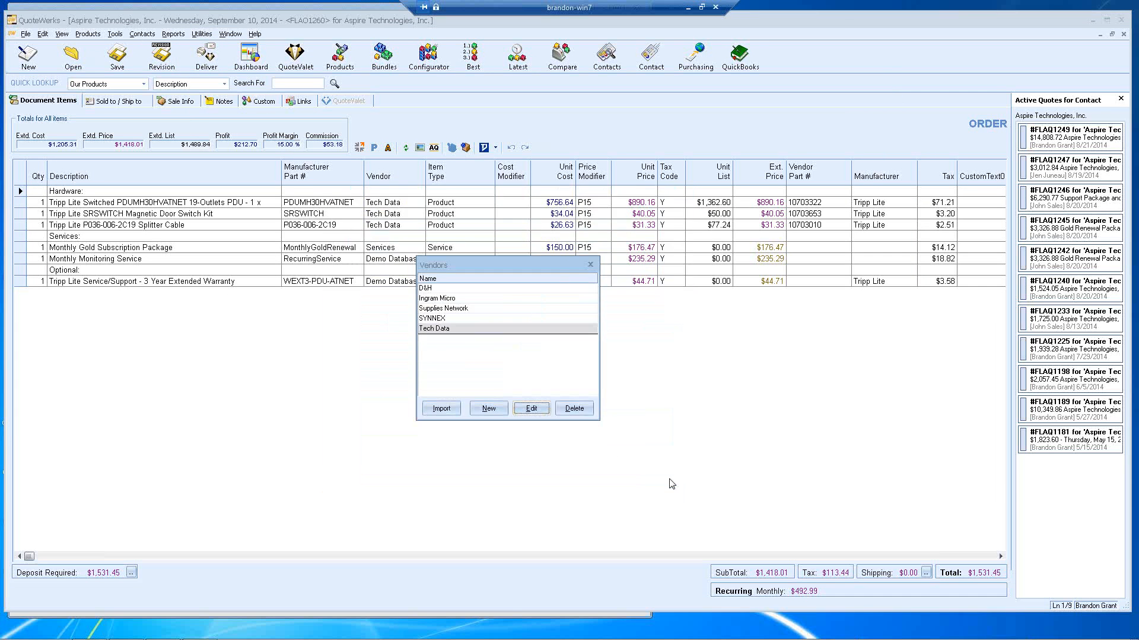
click(590, 265)
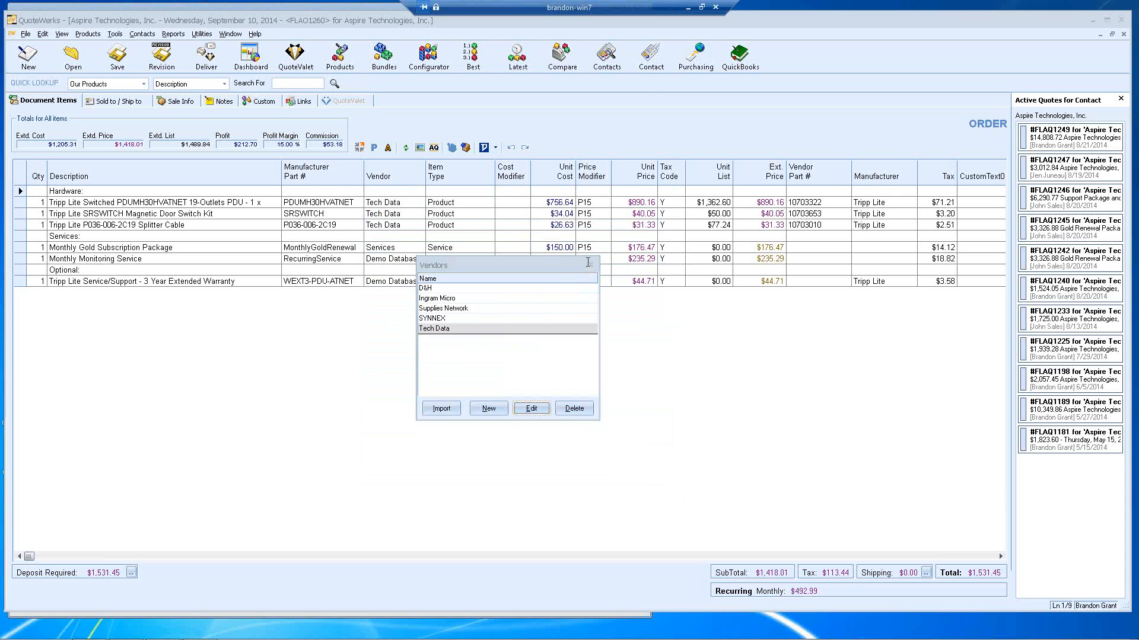
click(695, 56)
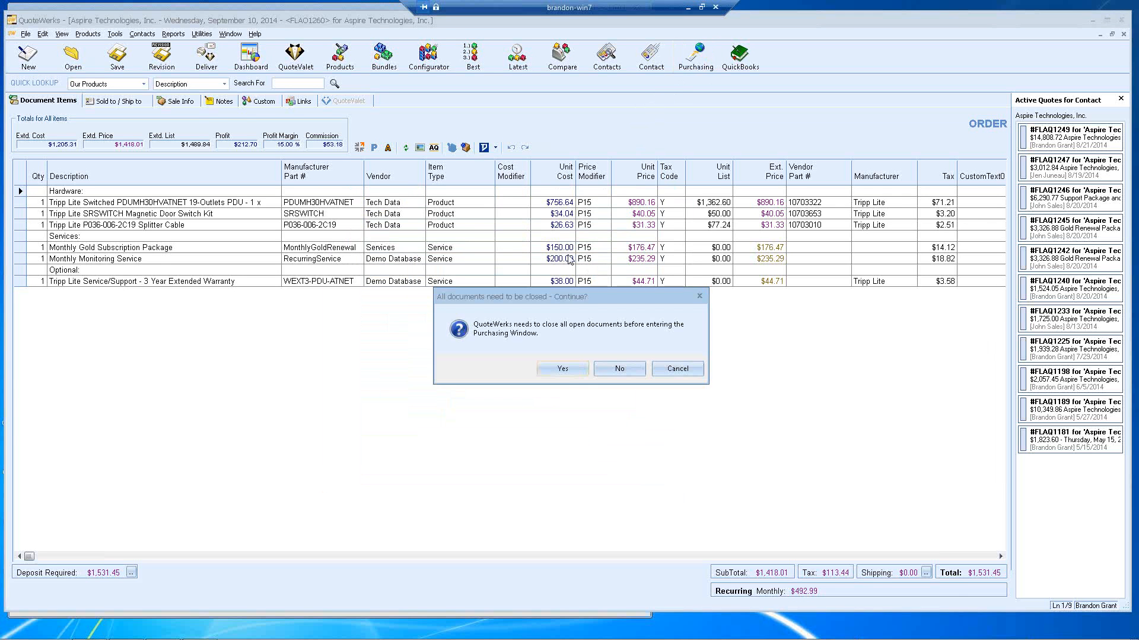
Step: Filter Purchasing to Tech Data and tick items 10703010, 10703653 and 10703322
click(563, 368)
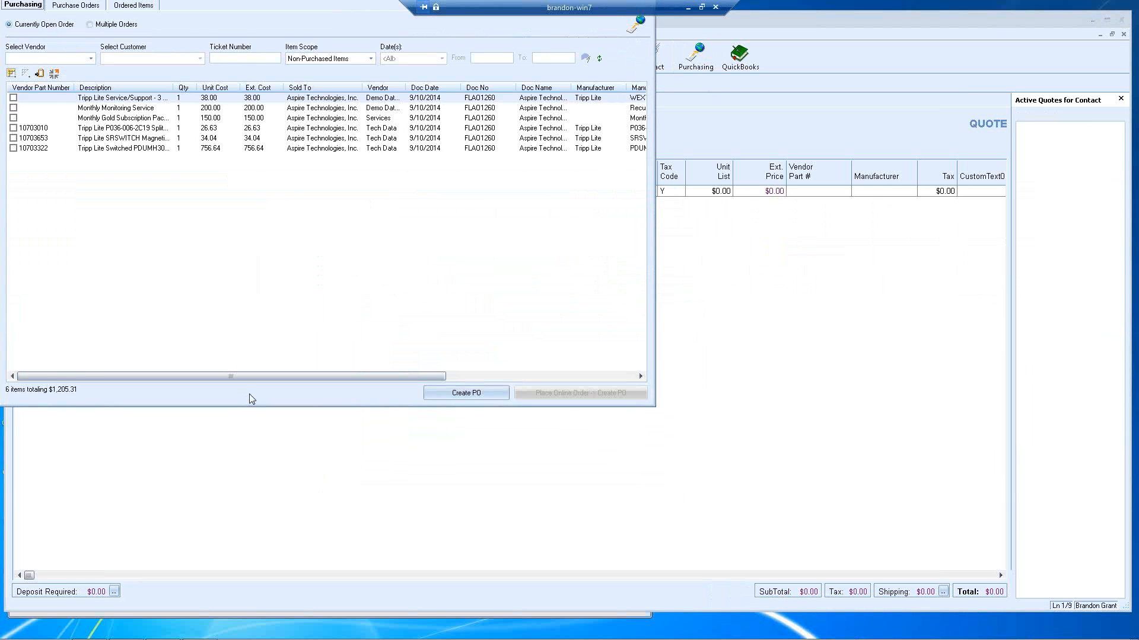
drag(233, 15, 425, 79)
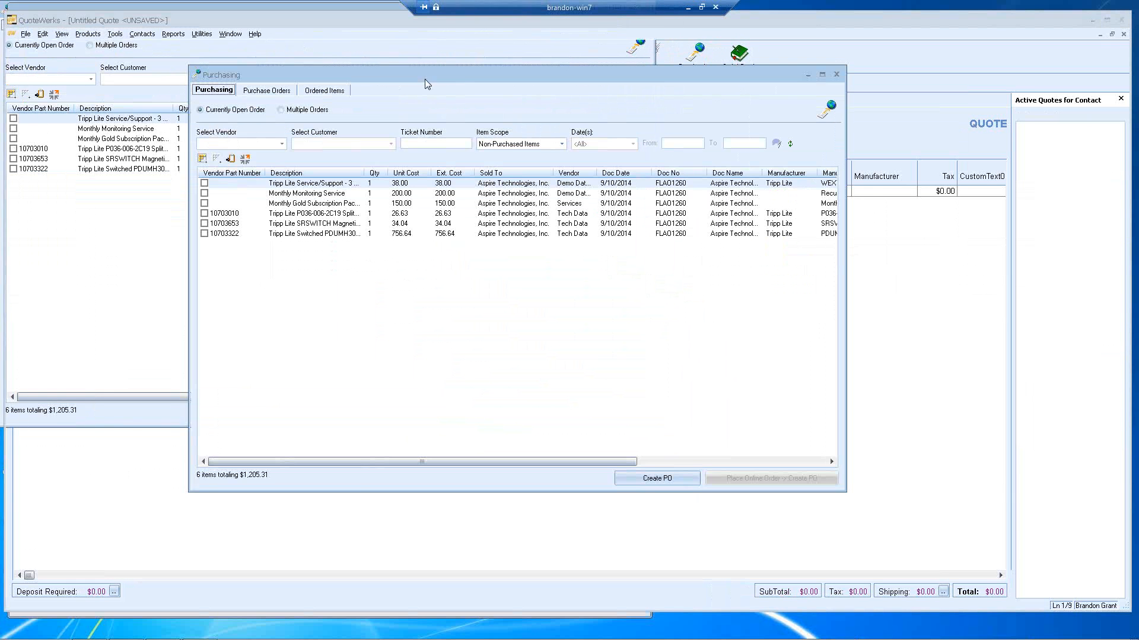
click(281, 144)
click(256, 177)
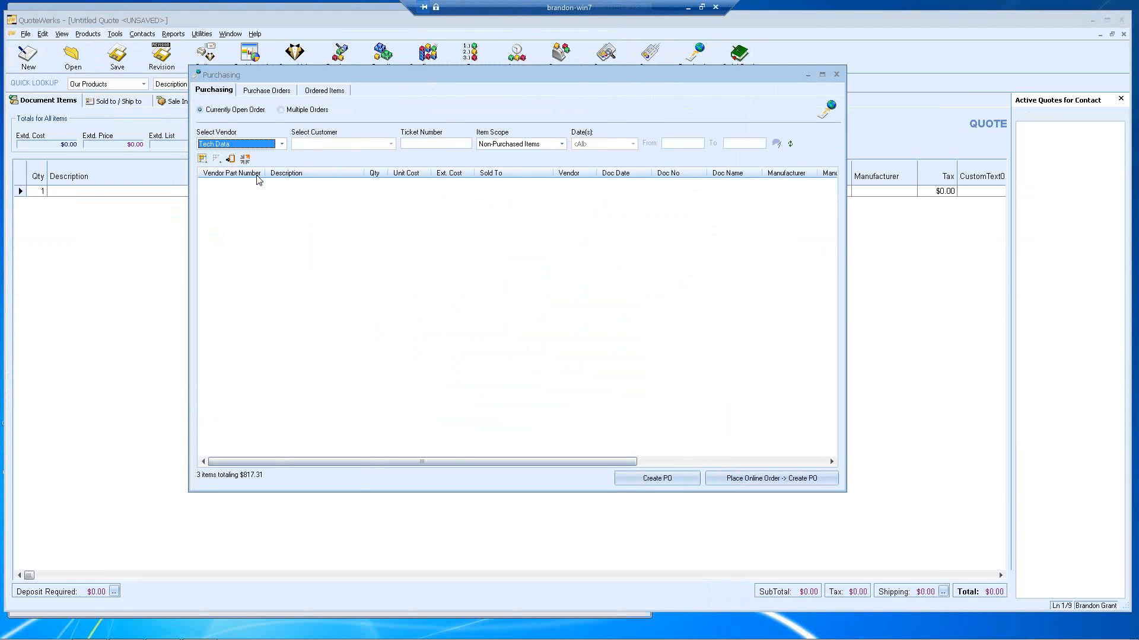
click(204, 183)
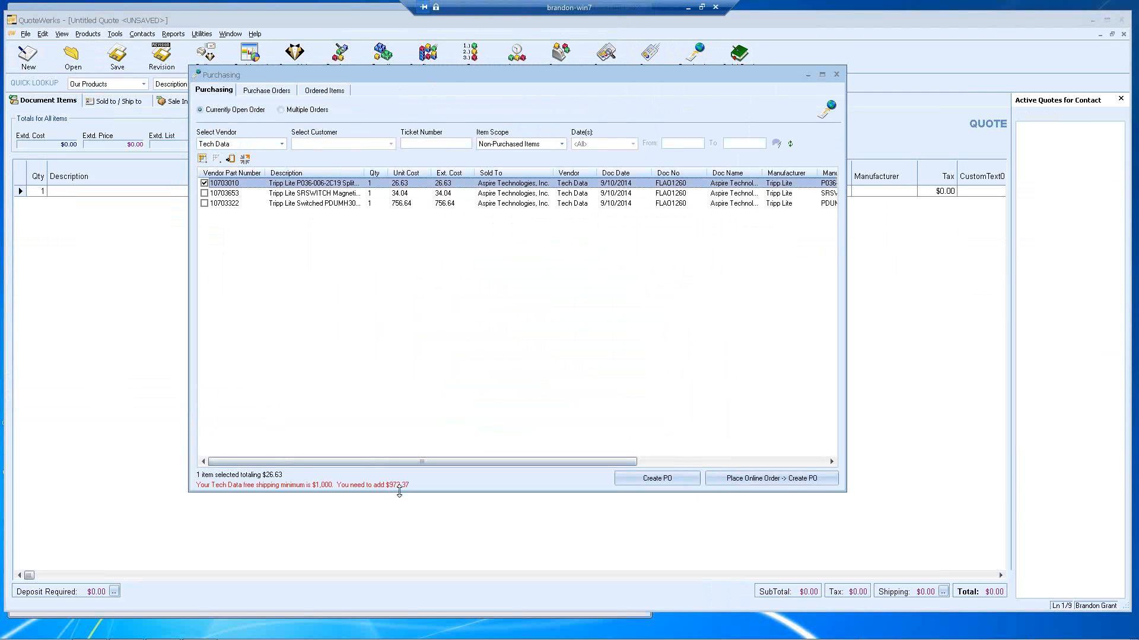
click(204, 194)
click(204, 203)
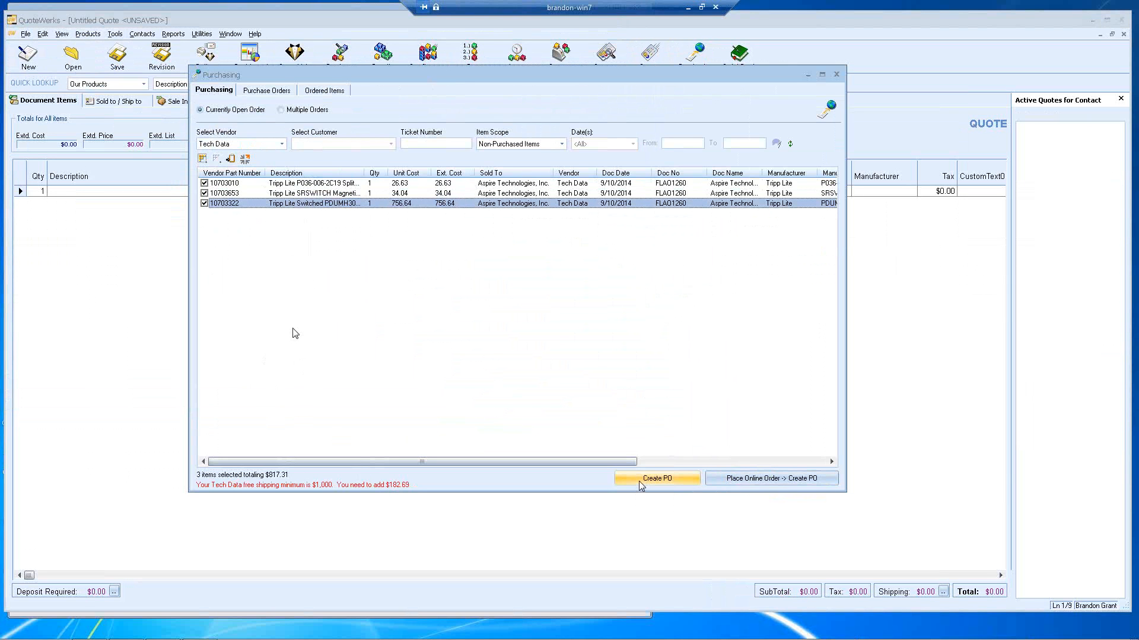
Step: Create a Tech Data online PO paid by credit card on file, shipping available items and back-ordering the rest
click(733, 481)
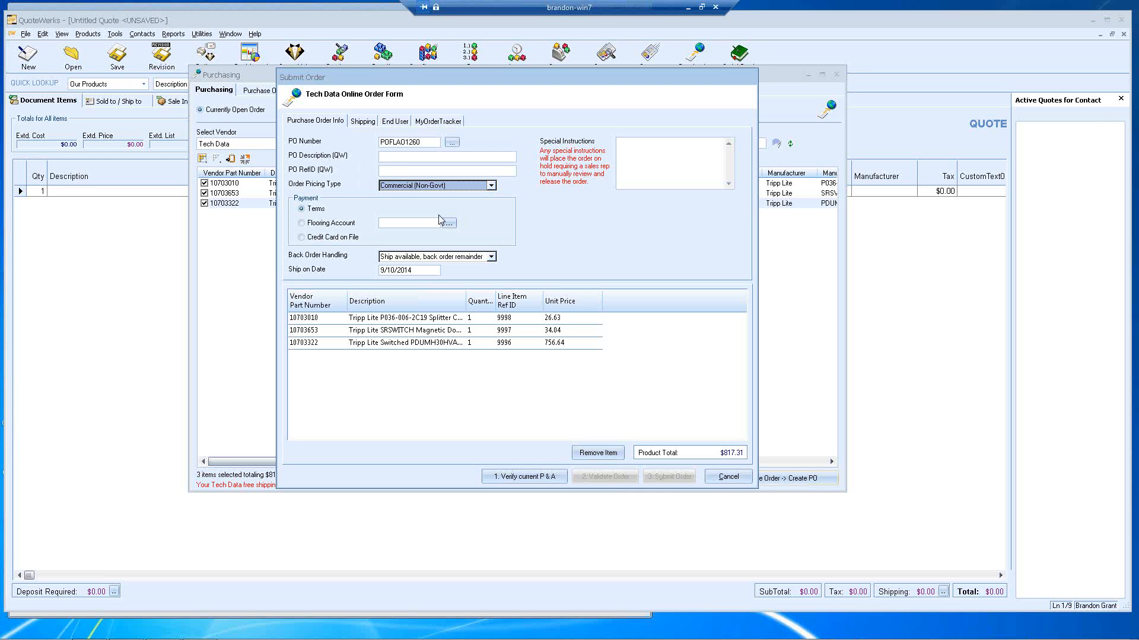
click(349, 243)
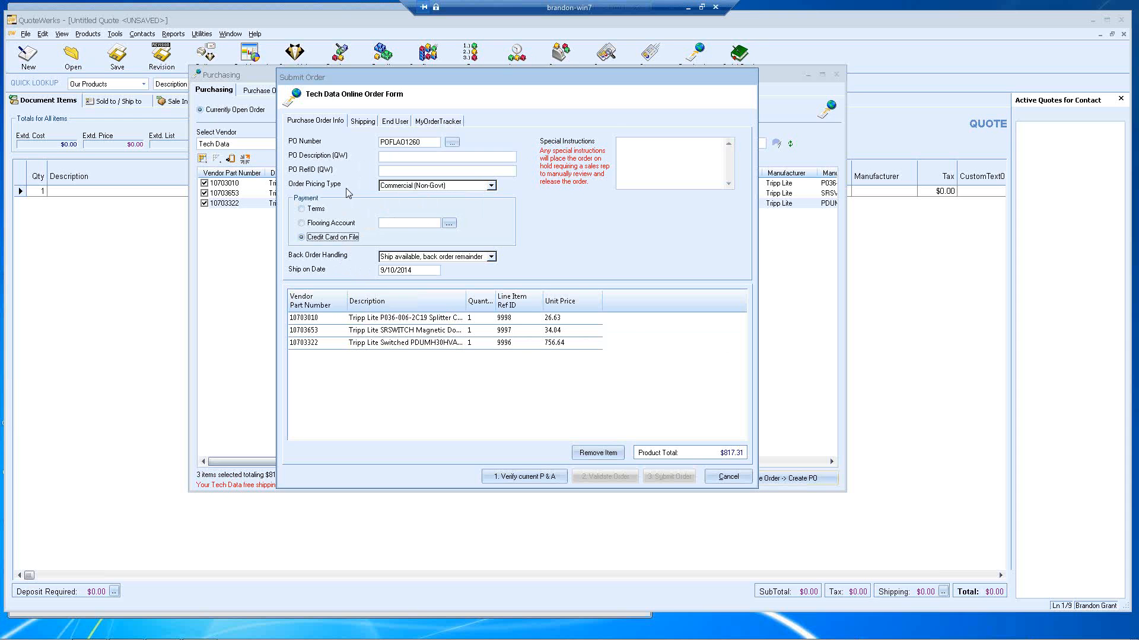
click(362, 121)
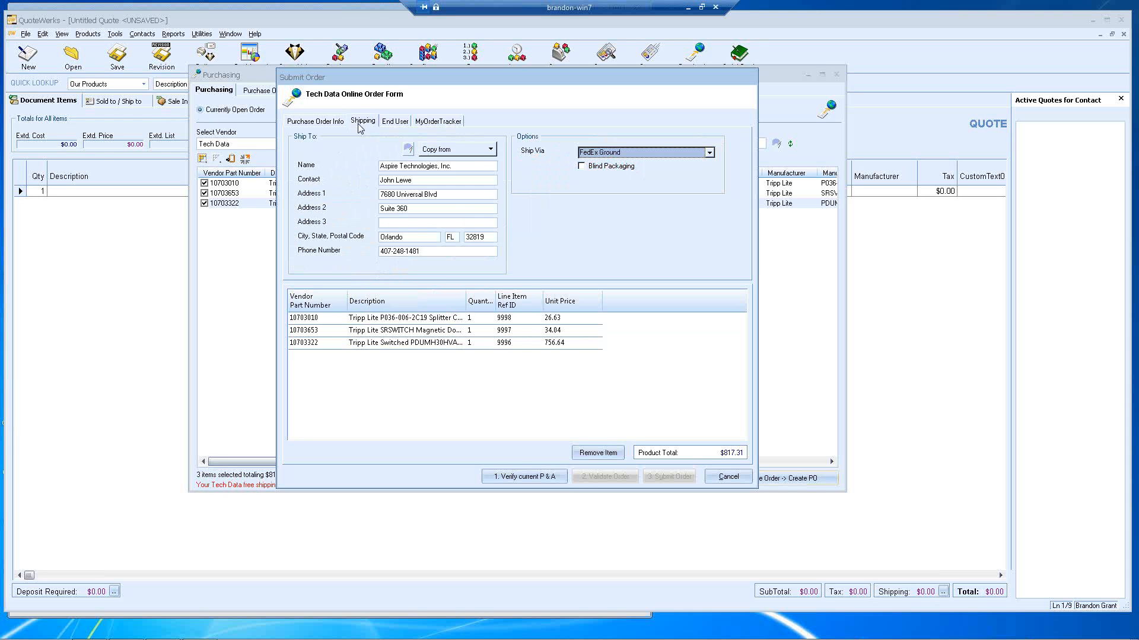
click(395, 121)
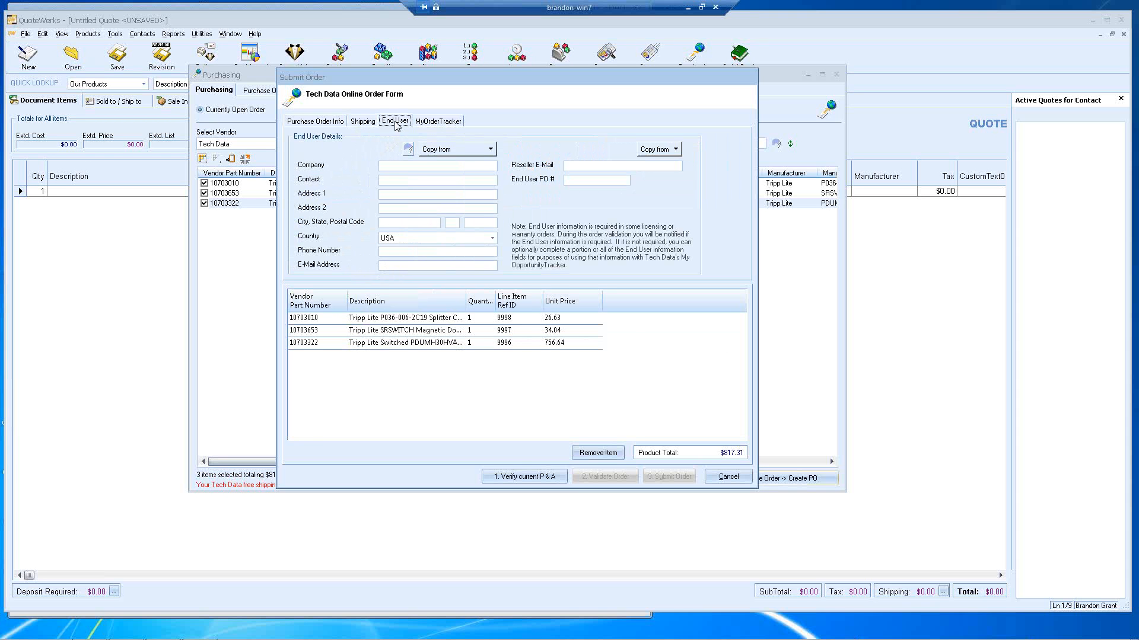
click(424, 122)
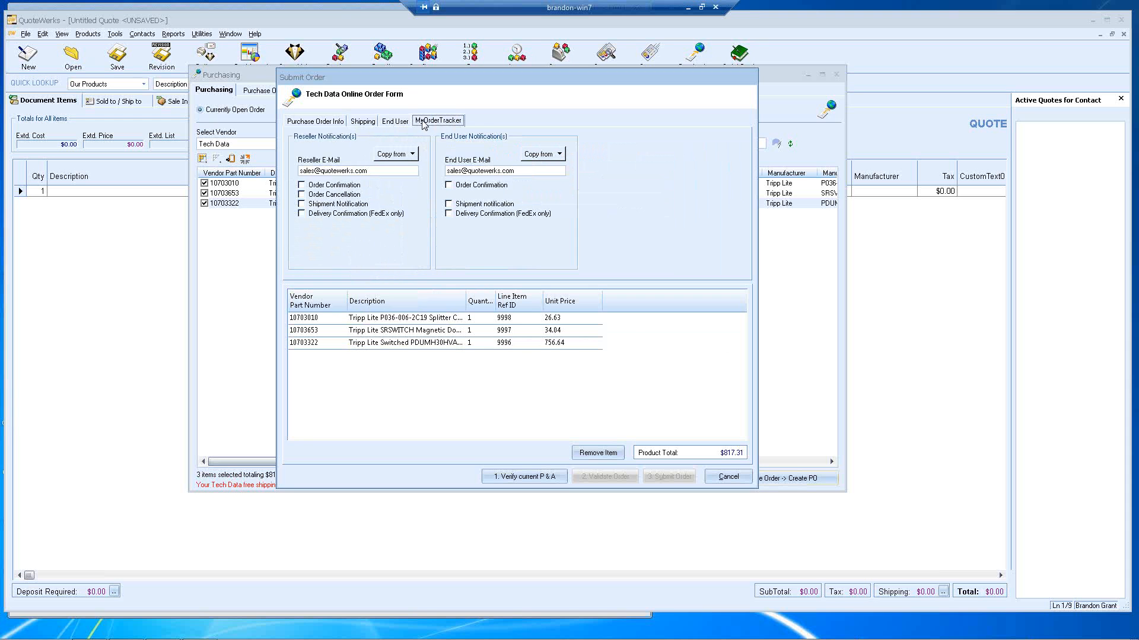
click(320, 121)
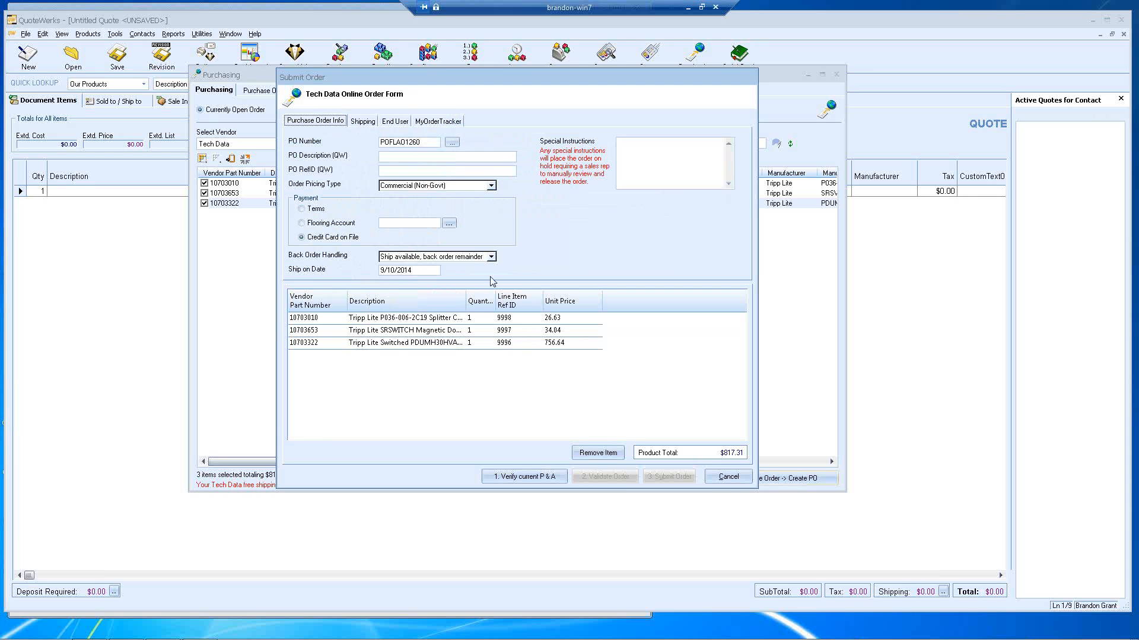
click(491, 256)
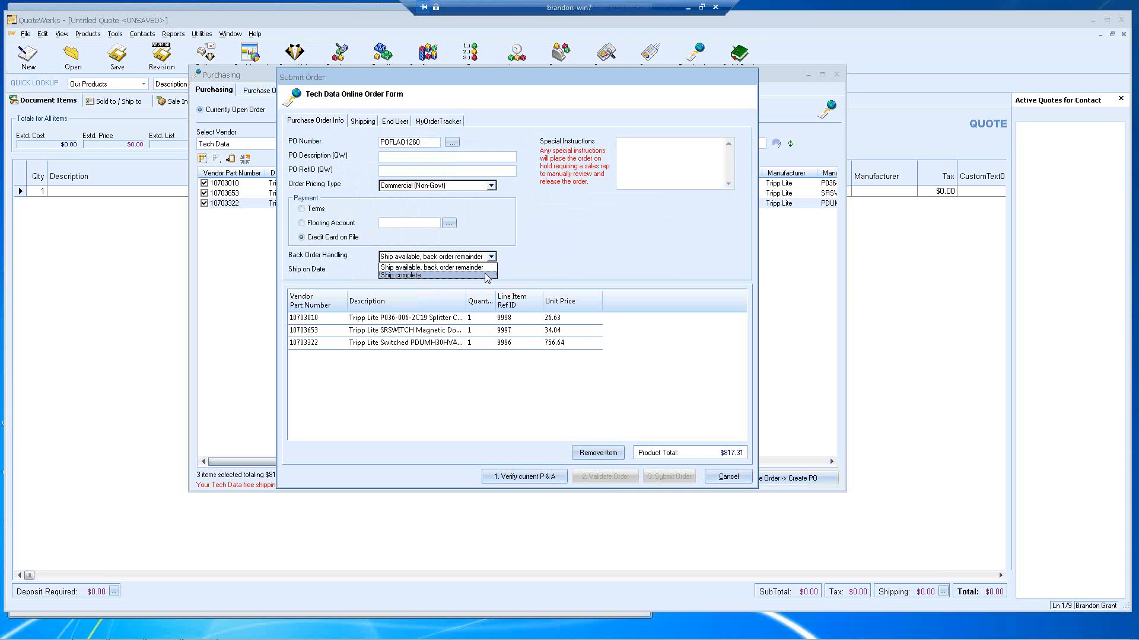
click(489, 268)
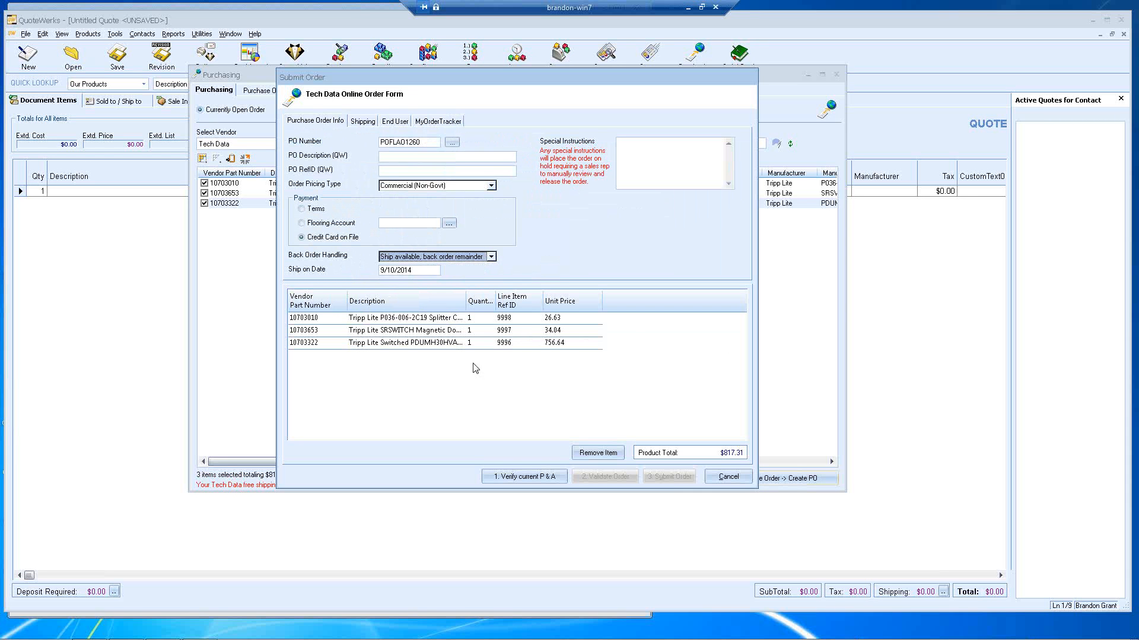
Step: Verify current Tech Data pricing and availability, then cancel the online order form
click(499, 478)
click(727, 478)
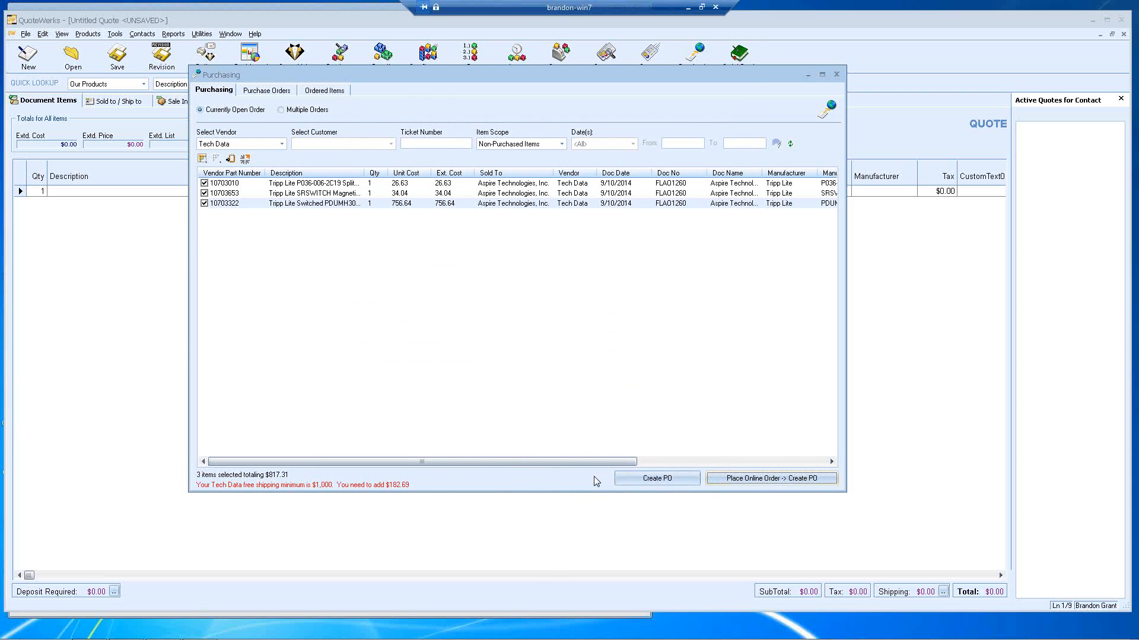
Step: Choose to create the PO for the three Tech Data items manually
click(636, 479)
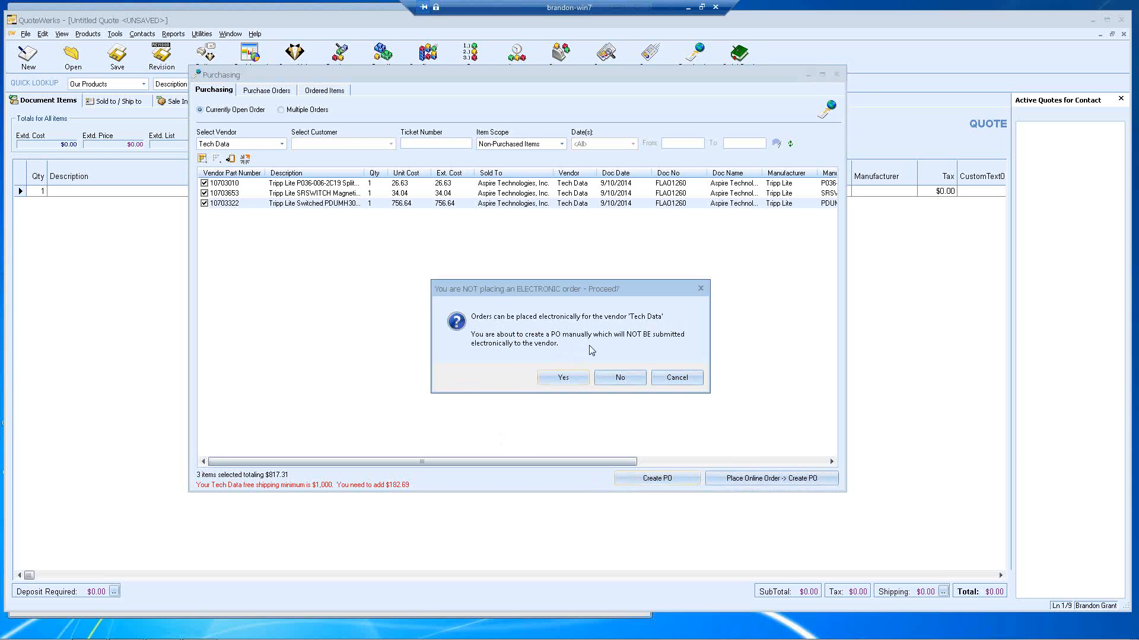
Step: Accept the warning that the PO won't be submitted electronically to Tech Data
click(558, 378)
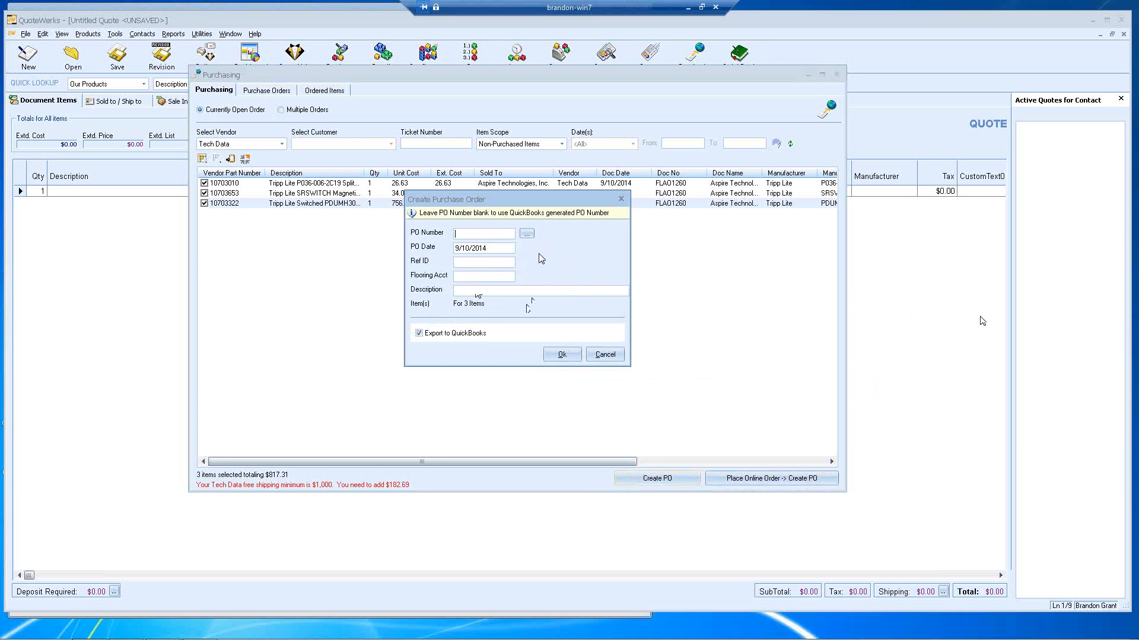
Step: Create PO 14-1056 using the next available number, then set Item Scope to Purchased Items
click(526, 233)
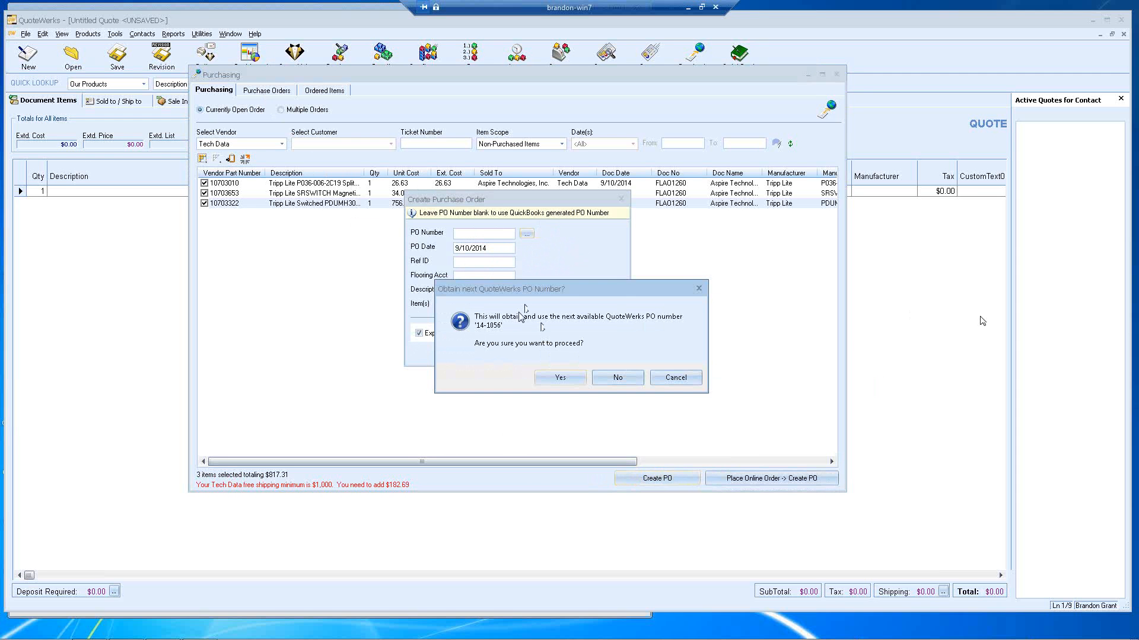
click(557, 378)
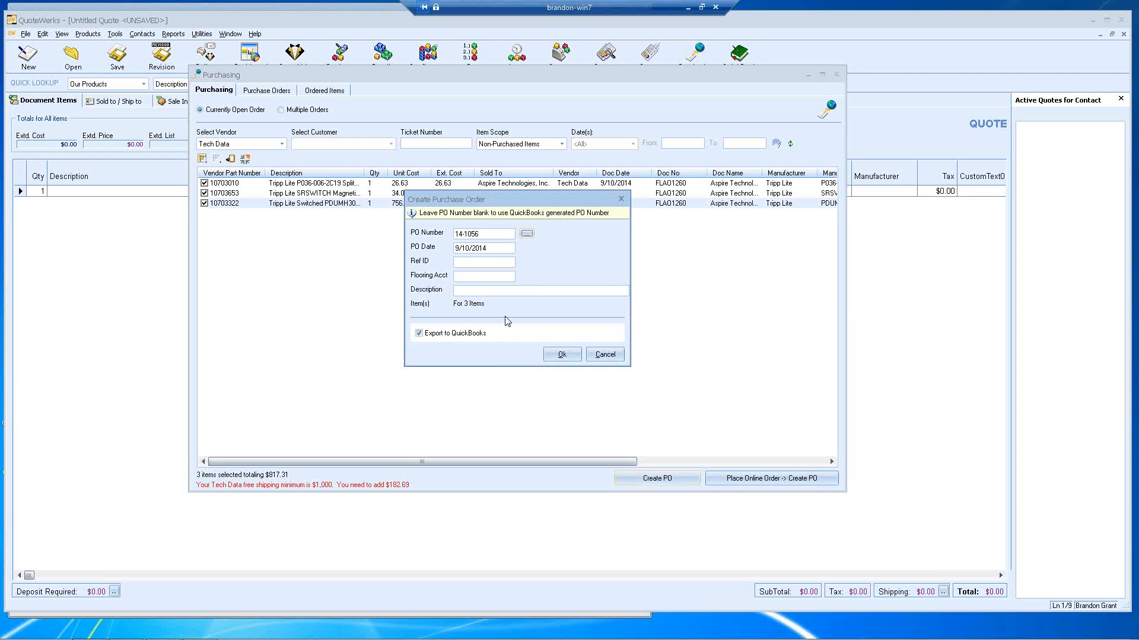
click(557, 355)
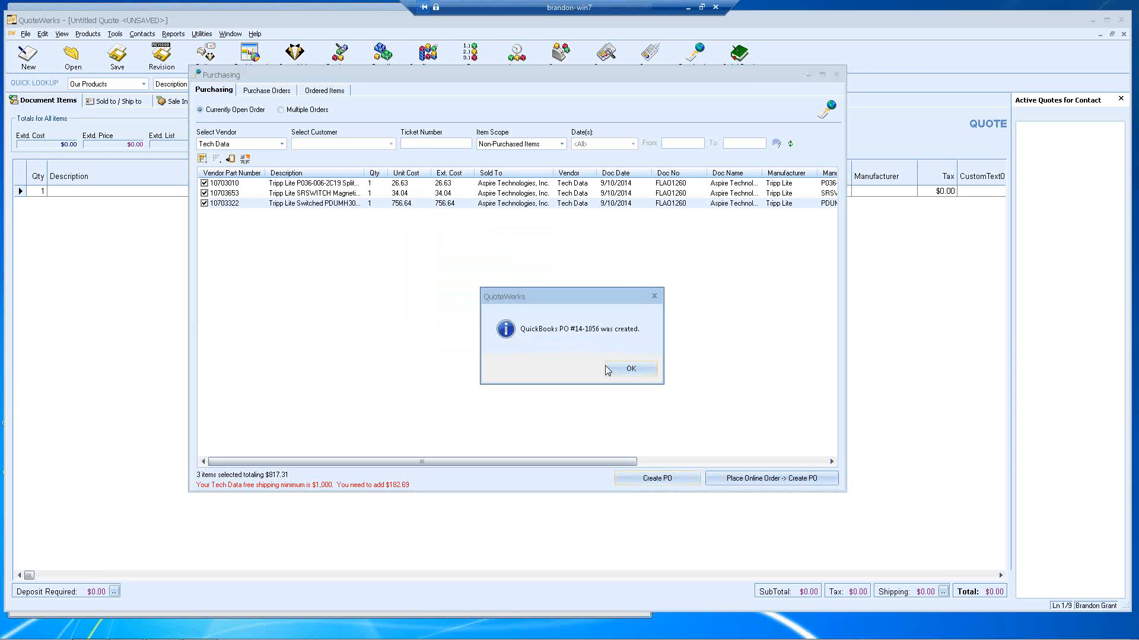
click(631, 369)
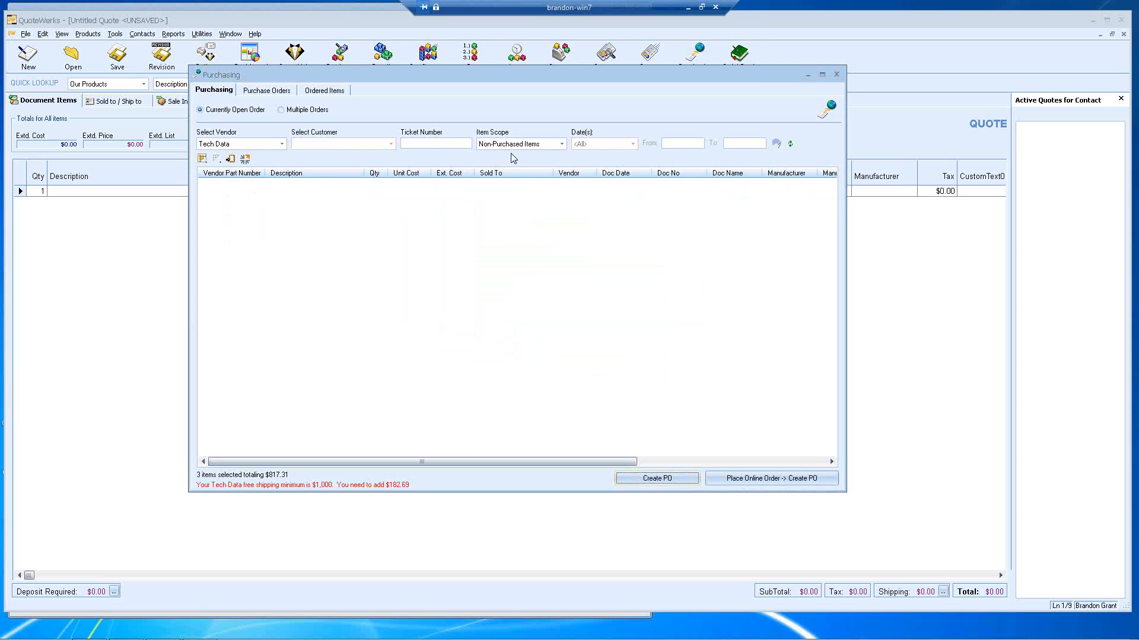
click(561, 144)
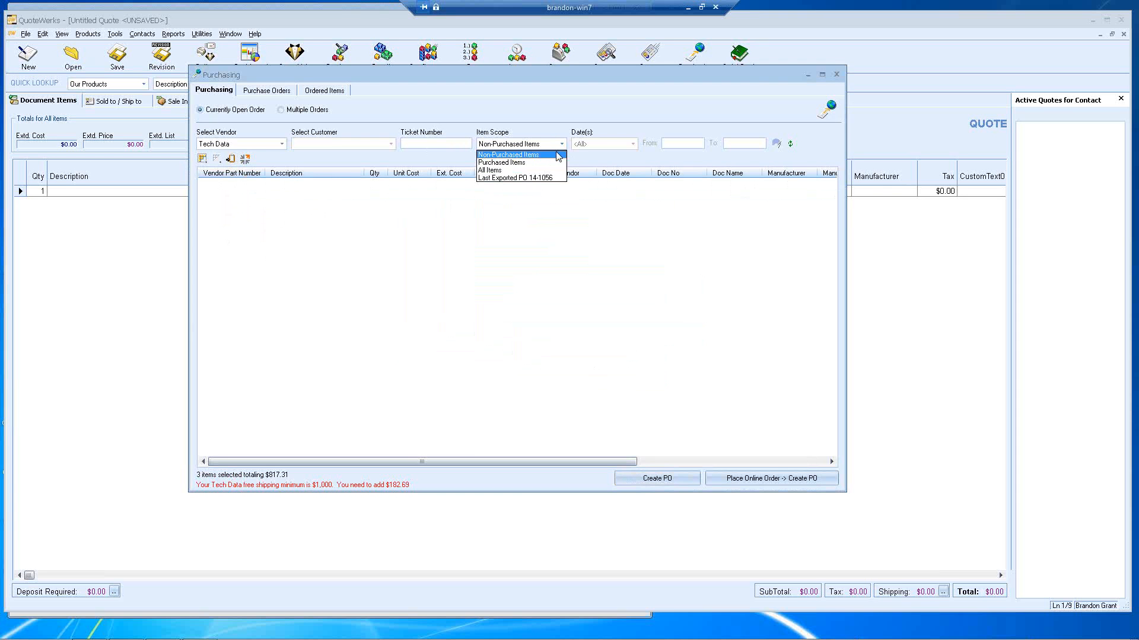
click(548, 163)
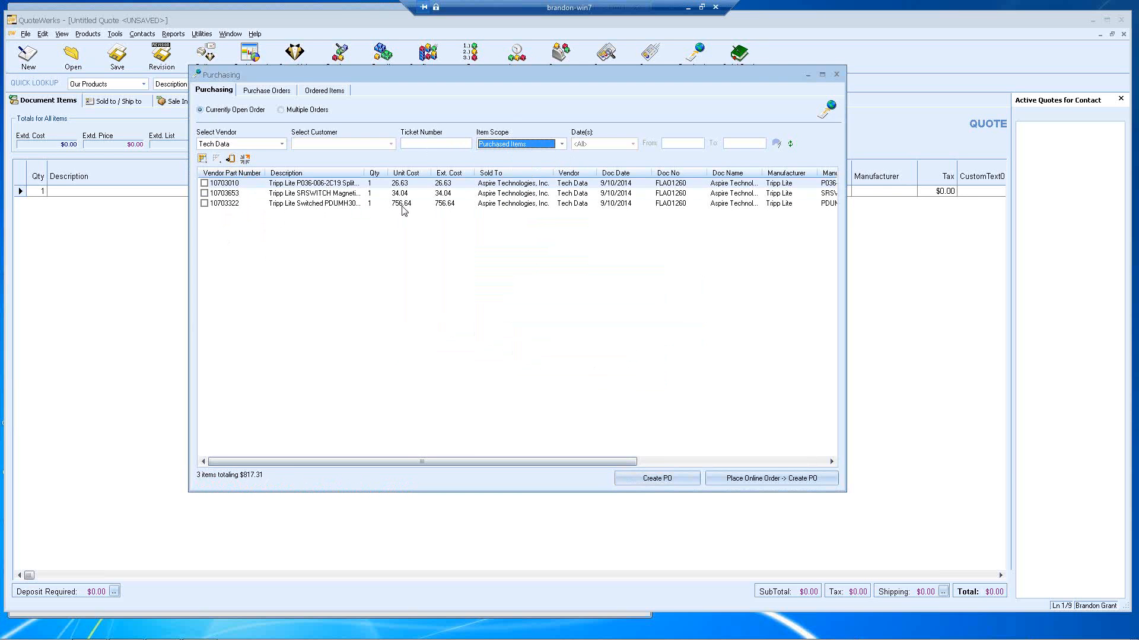
Step: Set Item Scope to Non-Purchased Items and dismiss the webinar e-mail reminder
click(560, 144)
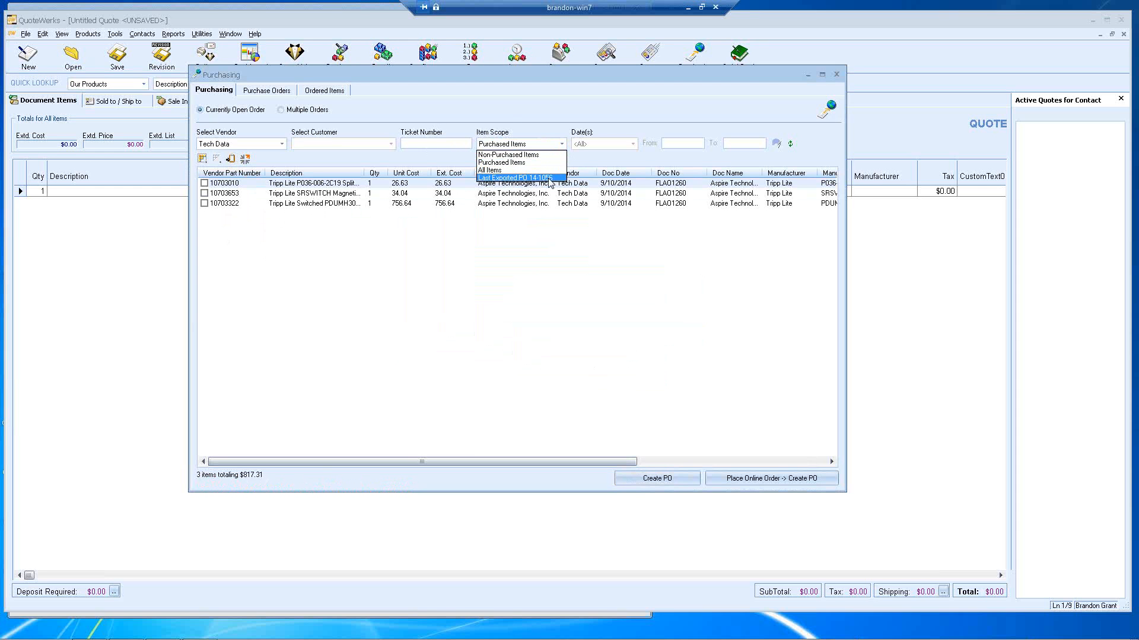
click(503, 155)
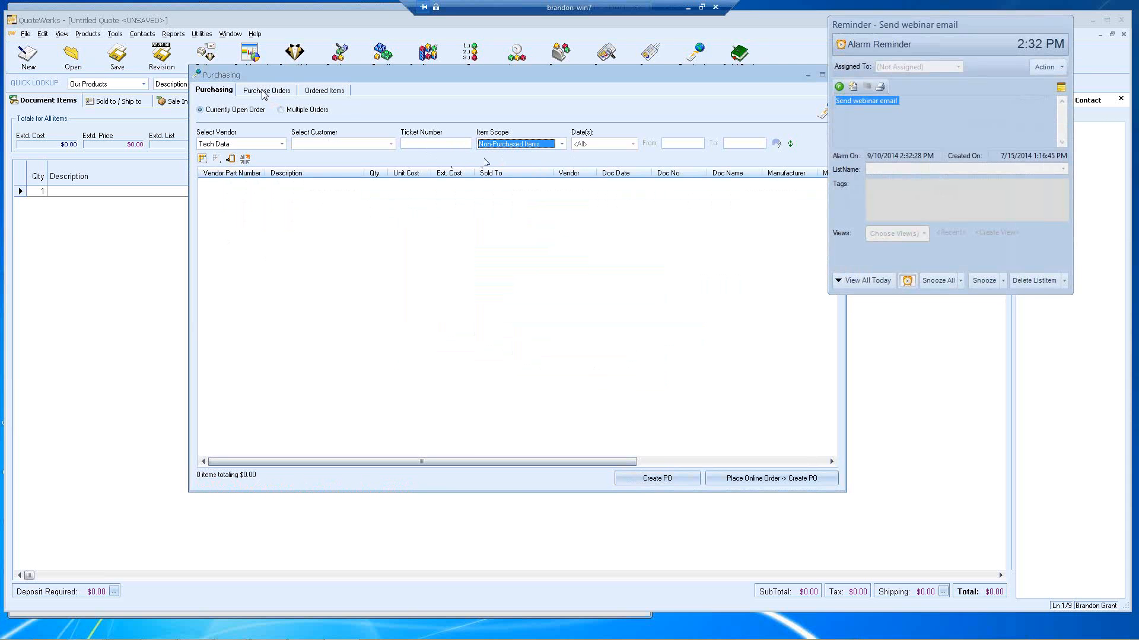
click(1030, 278)
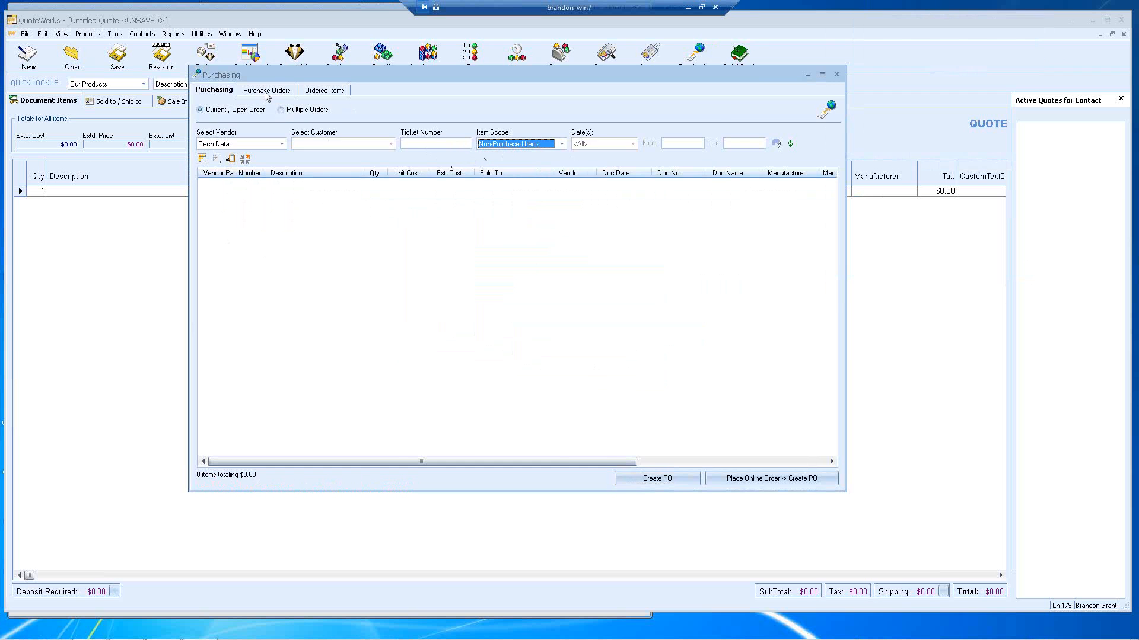
Step: Review the Purchase Orders date ranges, then return to Purchasing and open the vendor filter
click(266, 91)
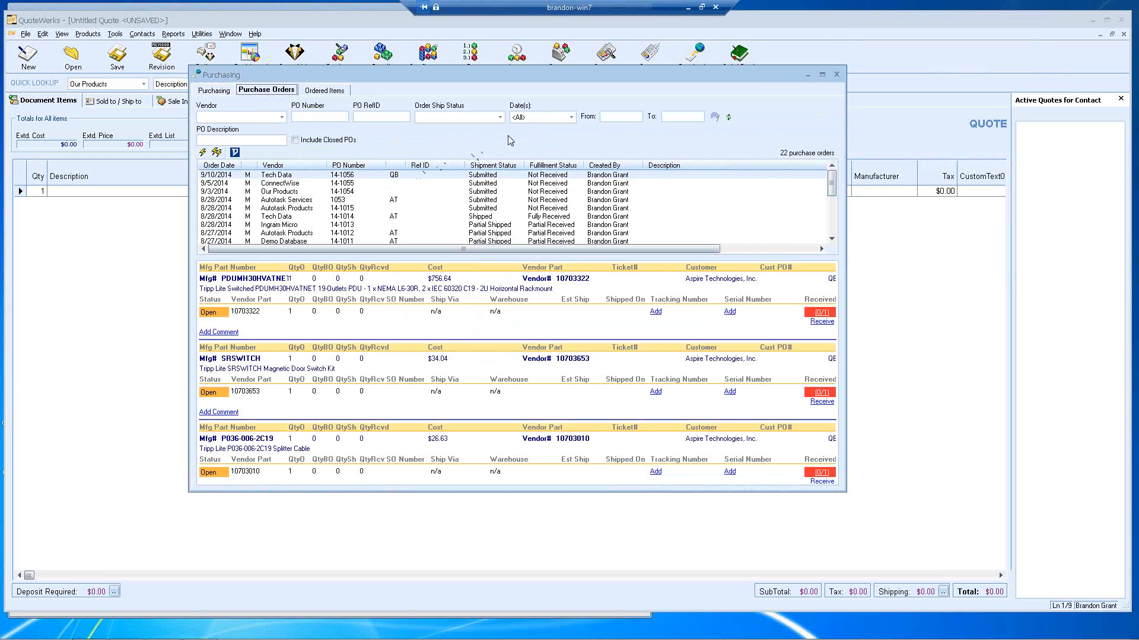
click(571, 117)
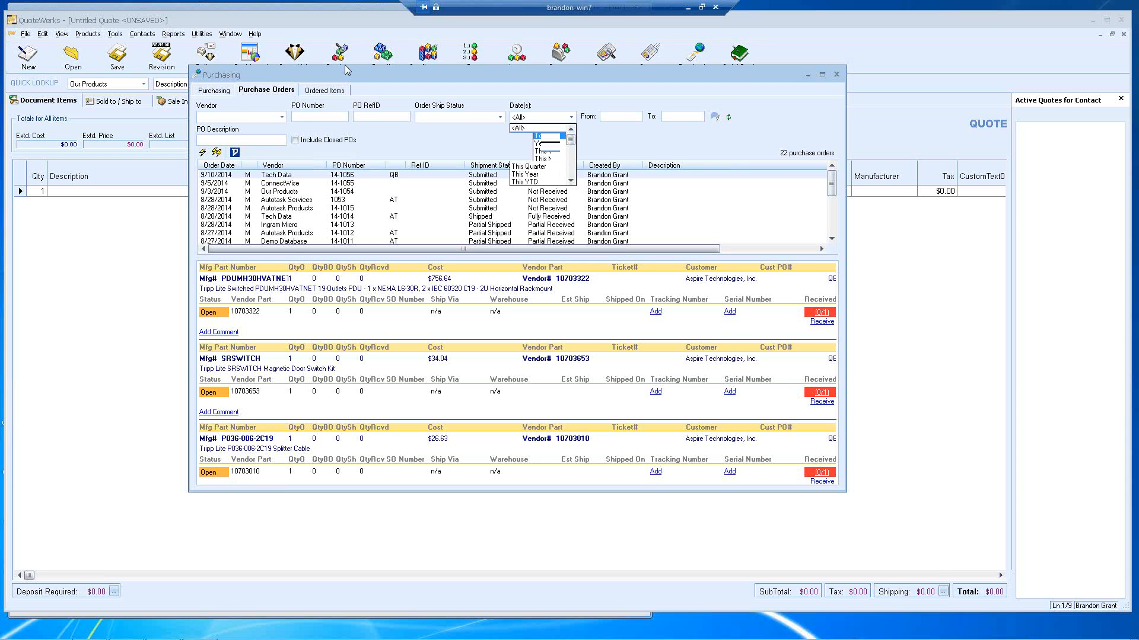
click(225, 92)
click(281, 145)
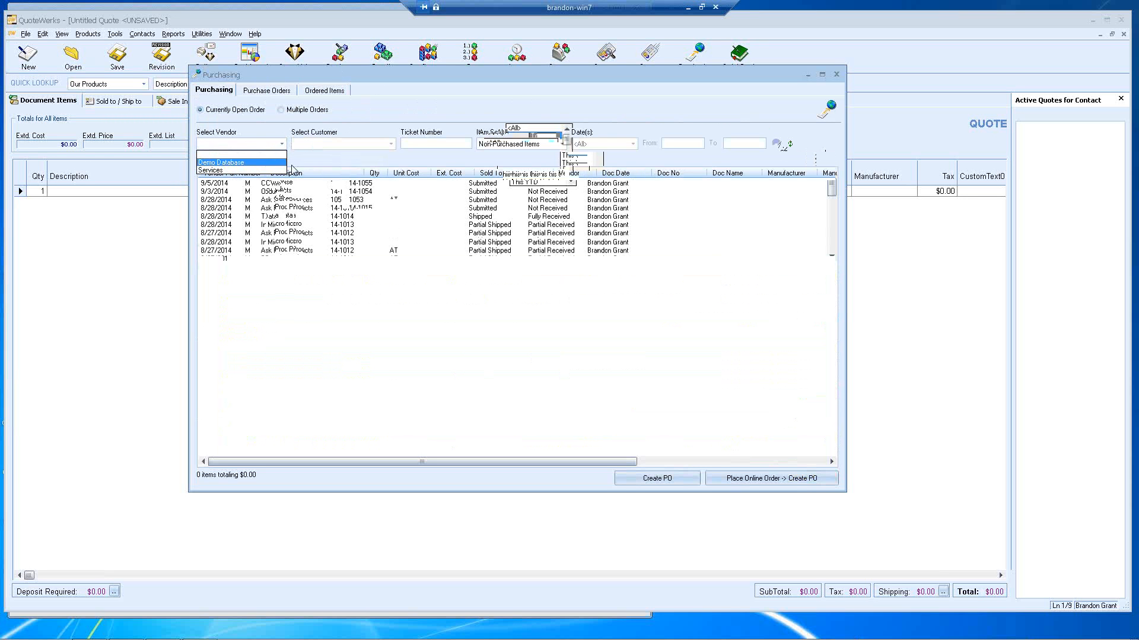
Step: Widen the Purchase Orders window, select PO 14-1056, and refresh its real-time status
click(280, 93)
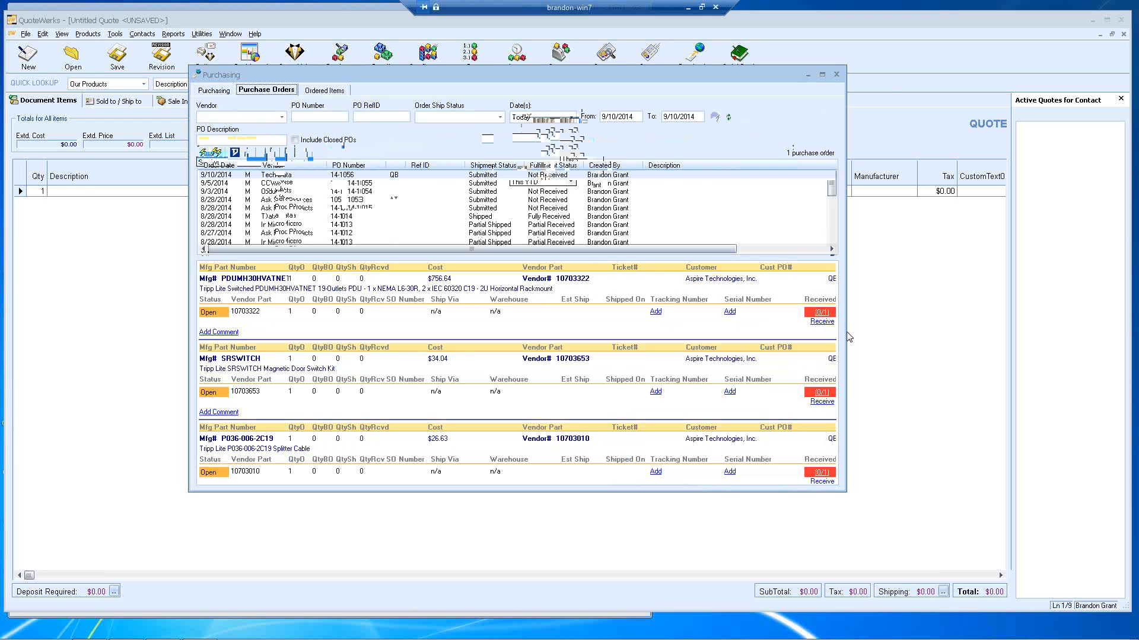
drag(846, 333, 900, 335)
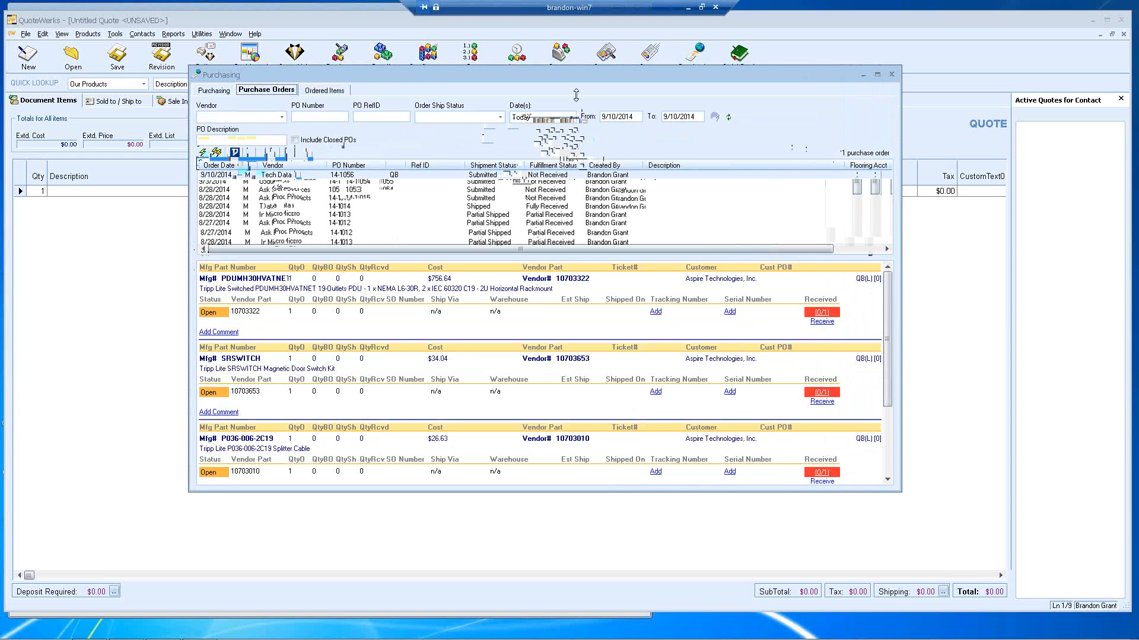
click(451, 176)
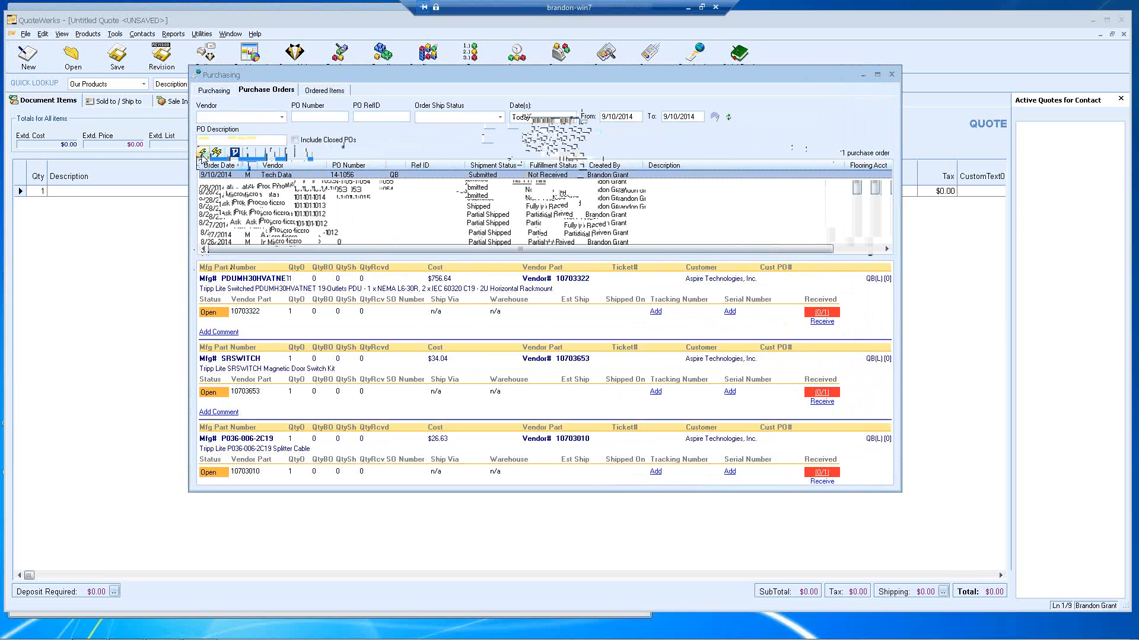
click(203, 154)
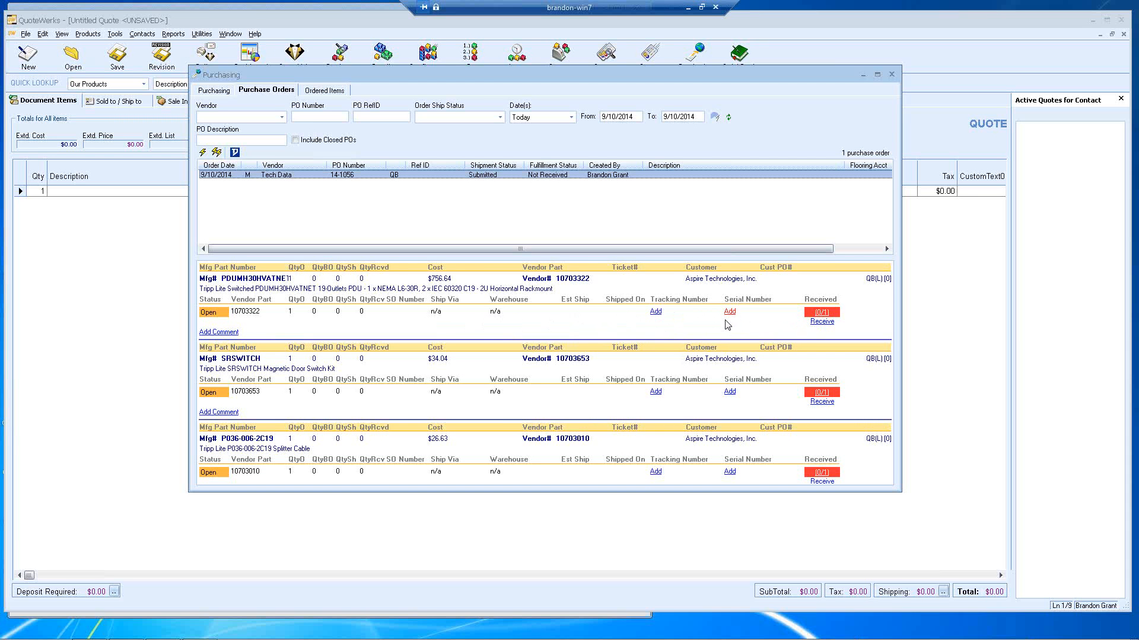
click(655, 311)
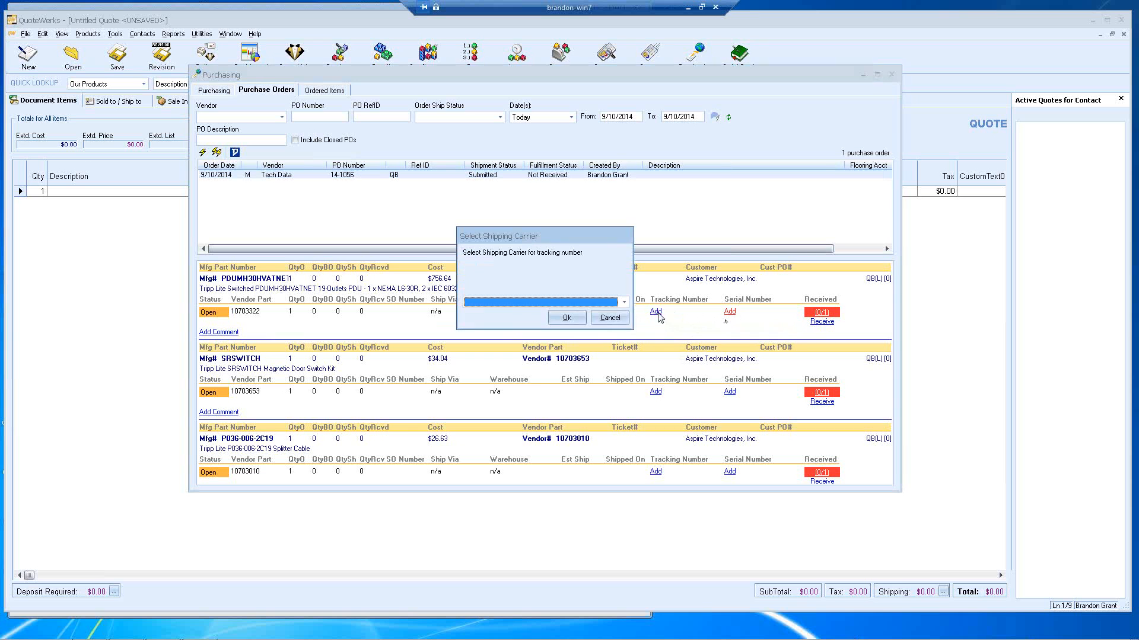
click(623, 302)
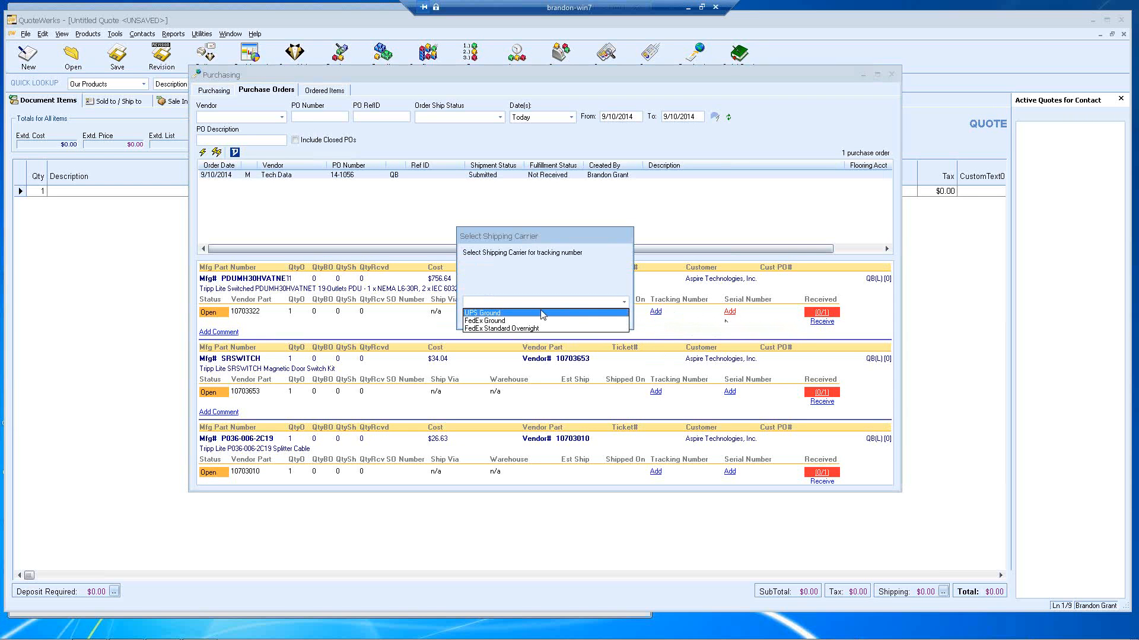
click(546, 328)
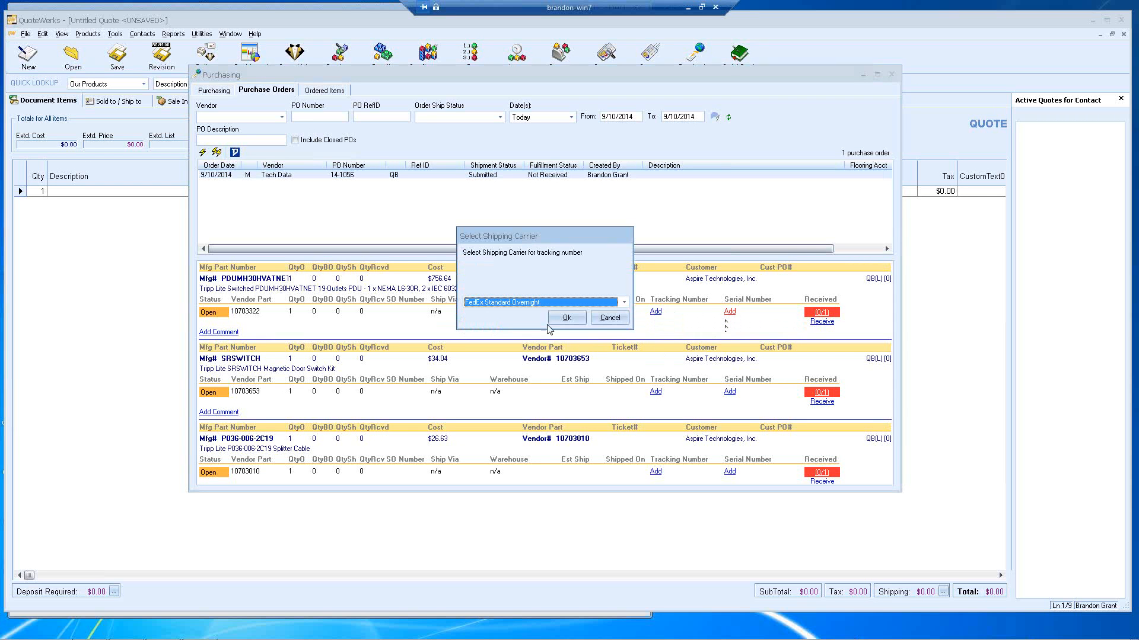
click(552, 320)
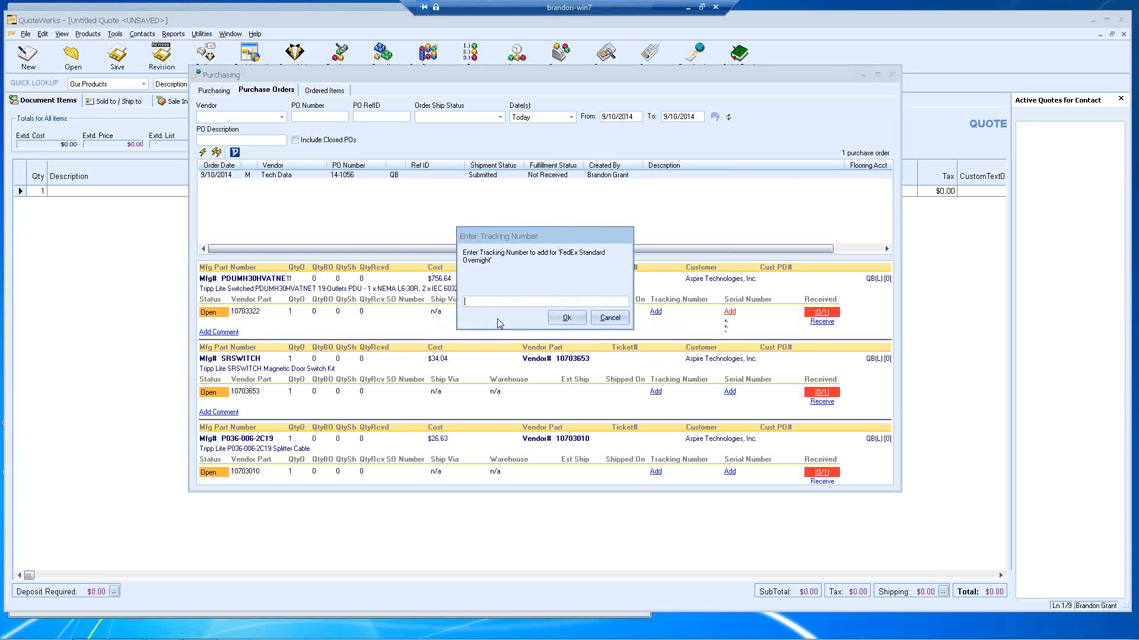
text(789451618648646)
click(566, 318)
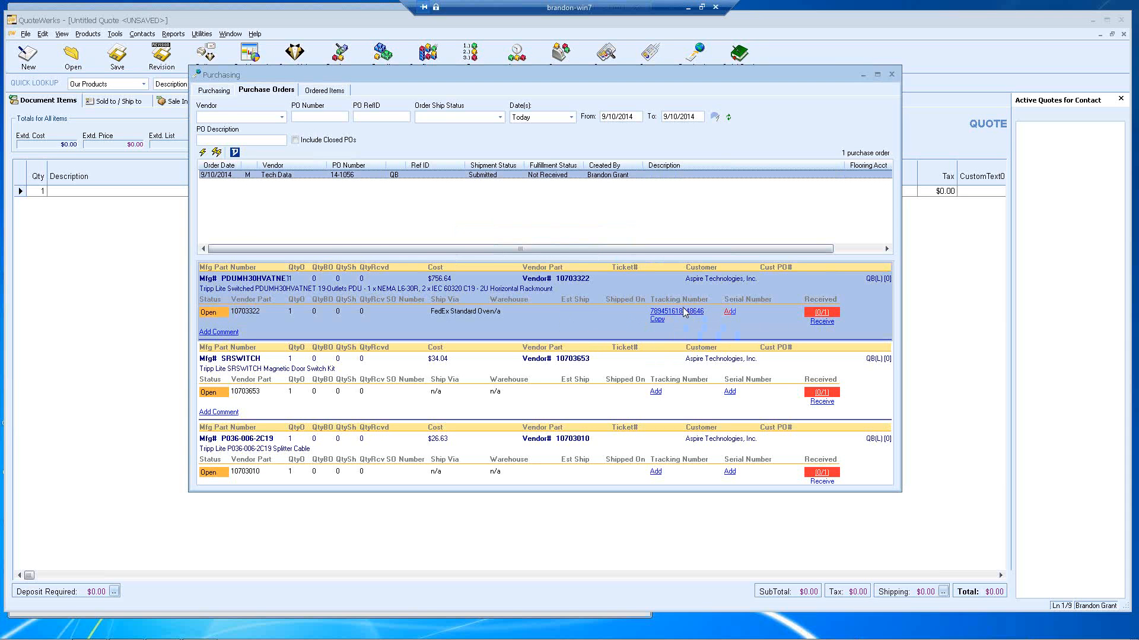
Step: Preview the tracking-number e-mail for the first item, then close it without sending
right_click(605, 322)
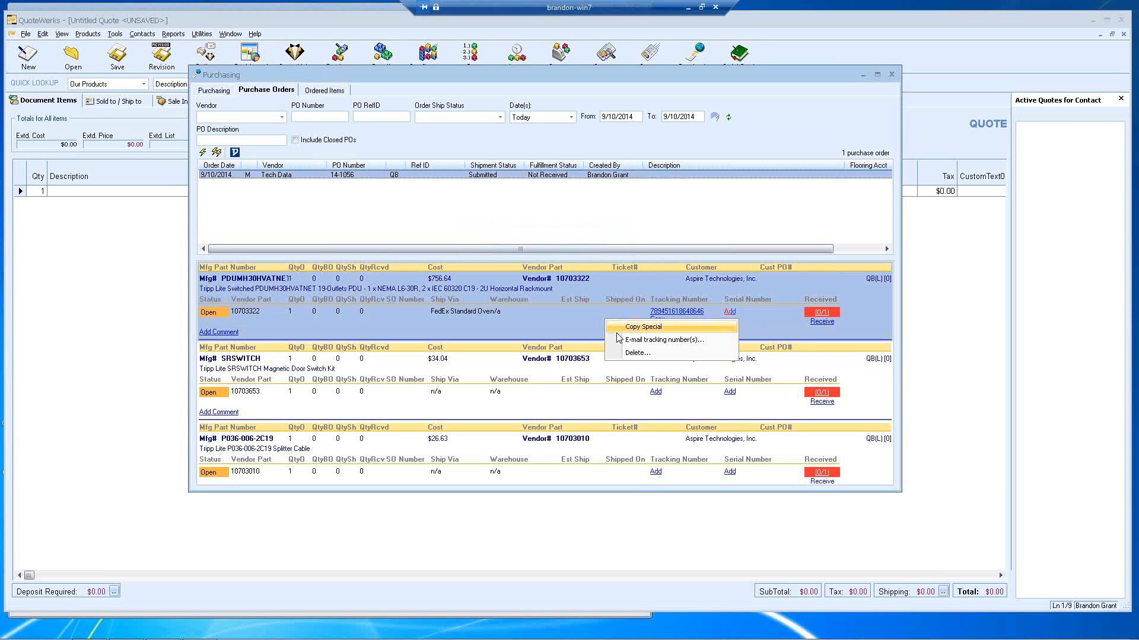
click(652, 340)
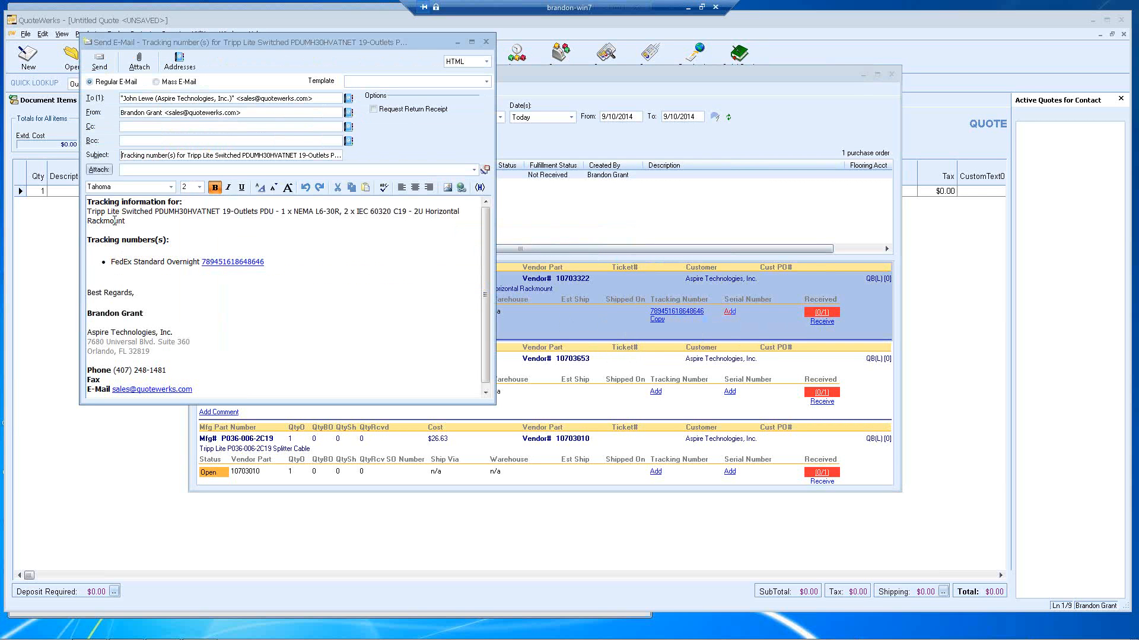
drag(111, 261, 182, 266)
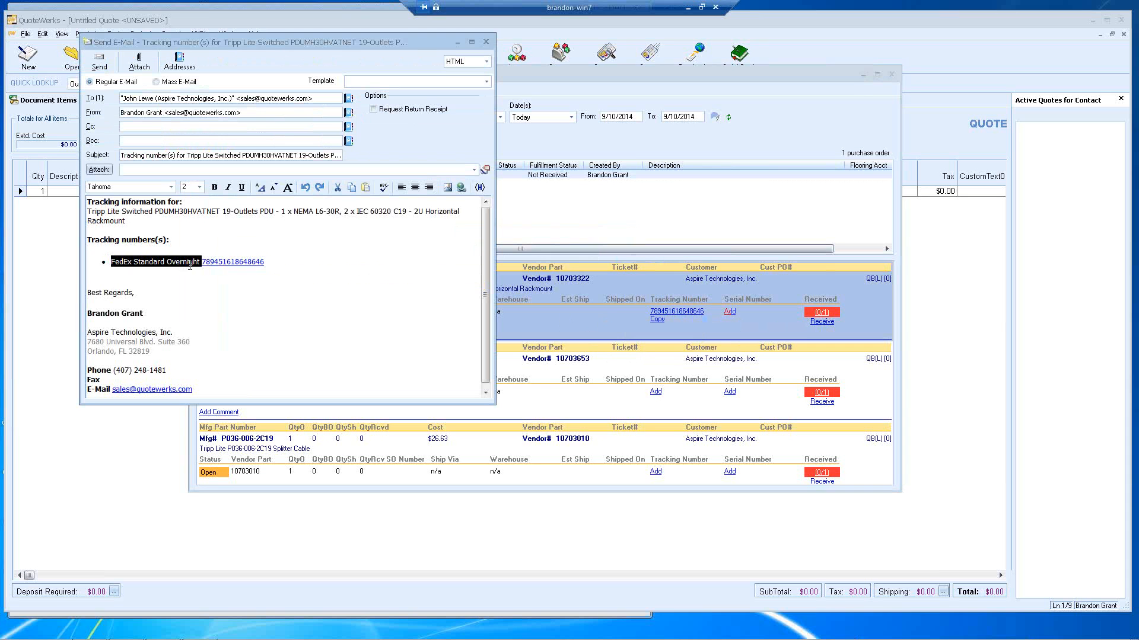
click(267, 263)
double_click(264, 263)
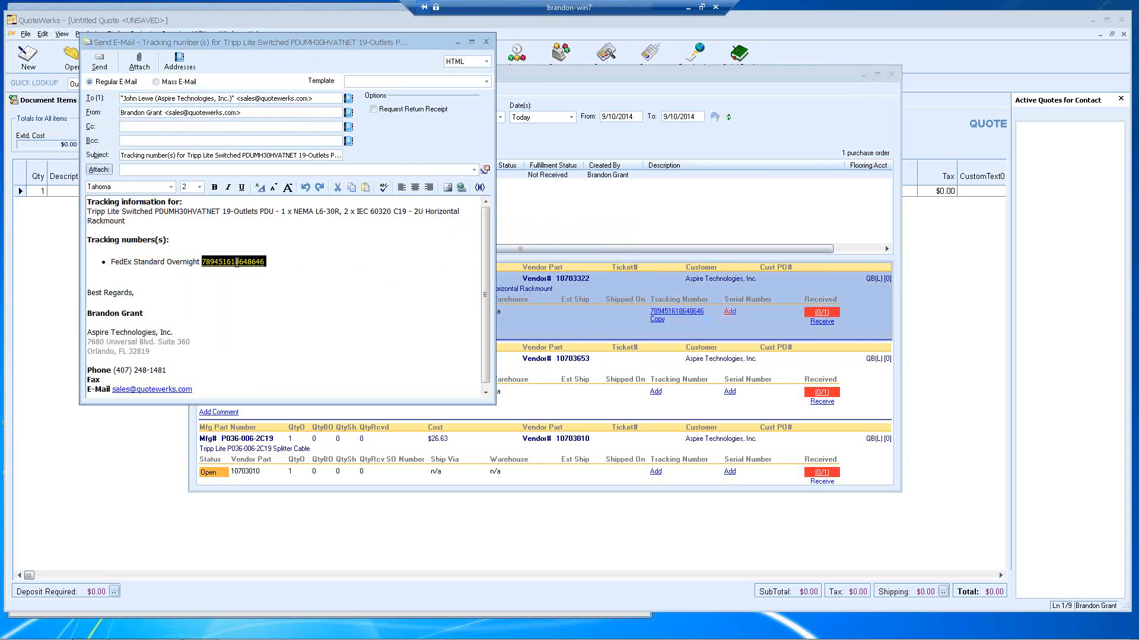
click(267, 263)
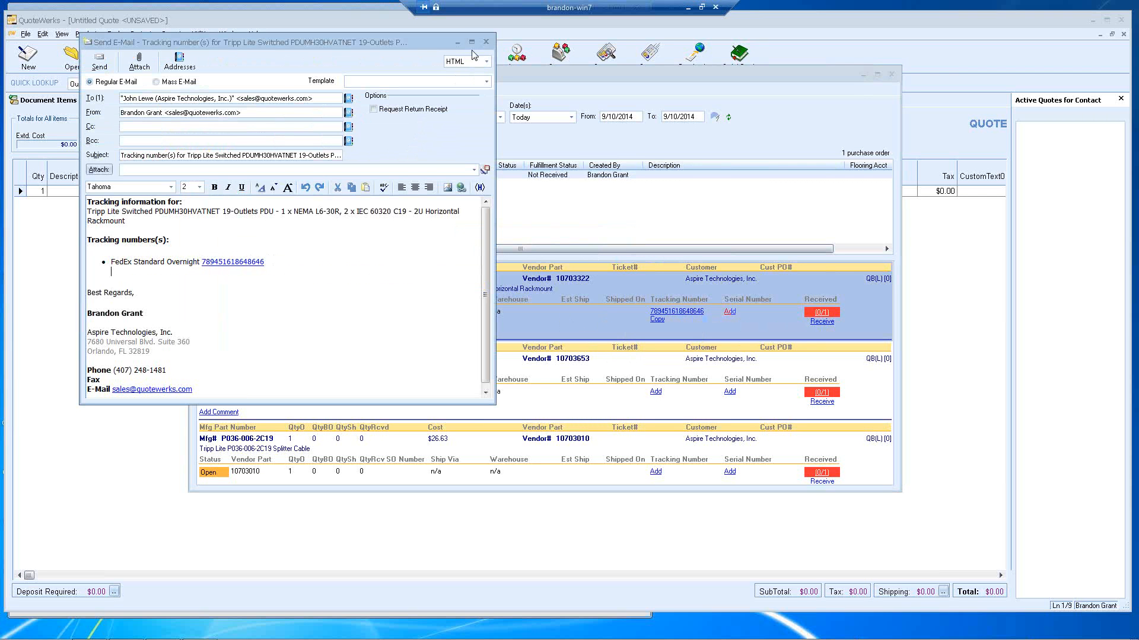
click(485, 42)
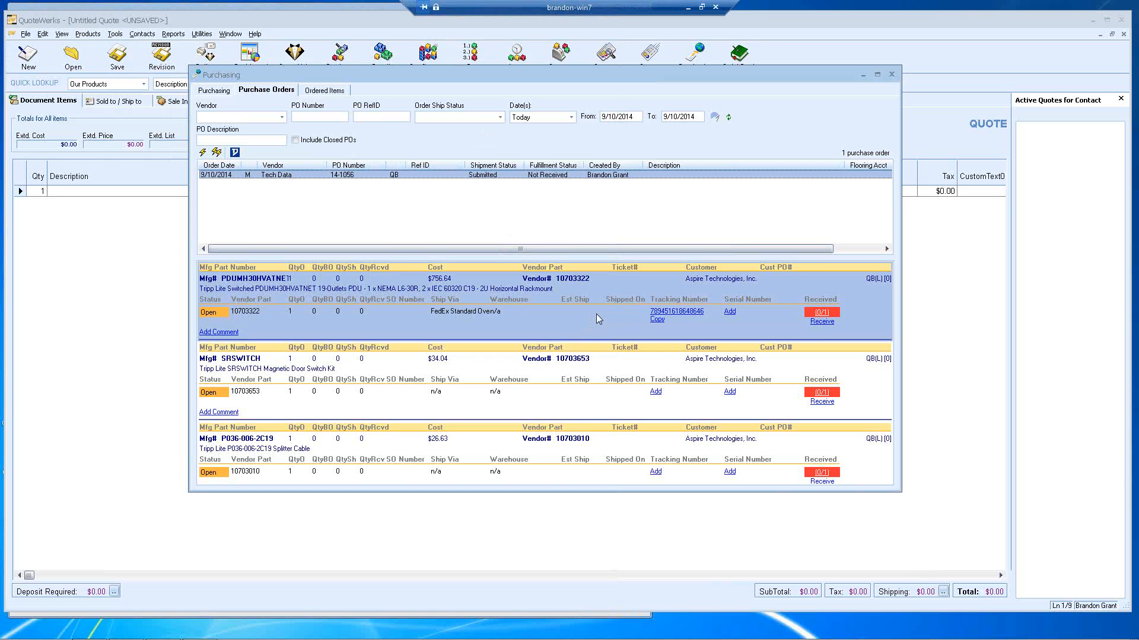
Step: Start adding a serial number to the Tripp Lite PDU line
right_click(596, 314)
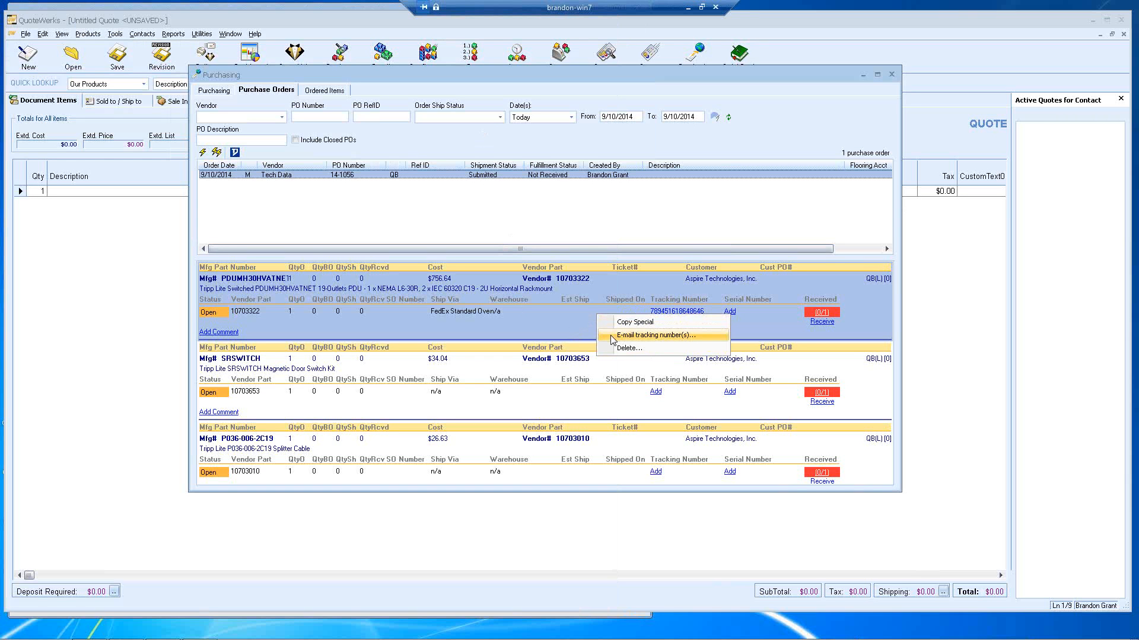
click(573, 322)
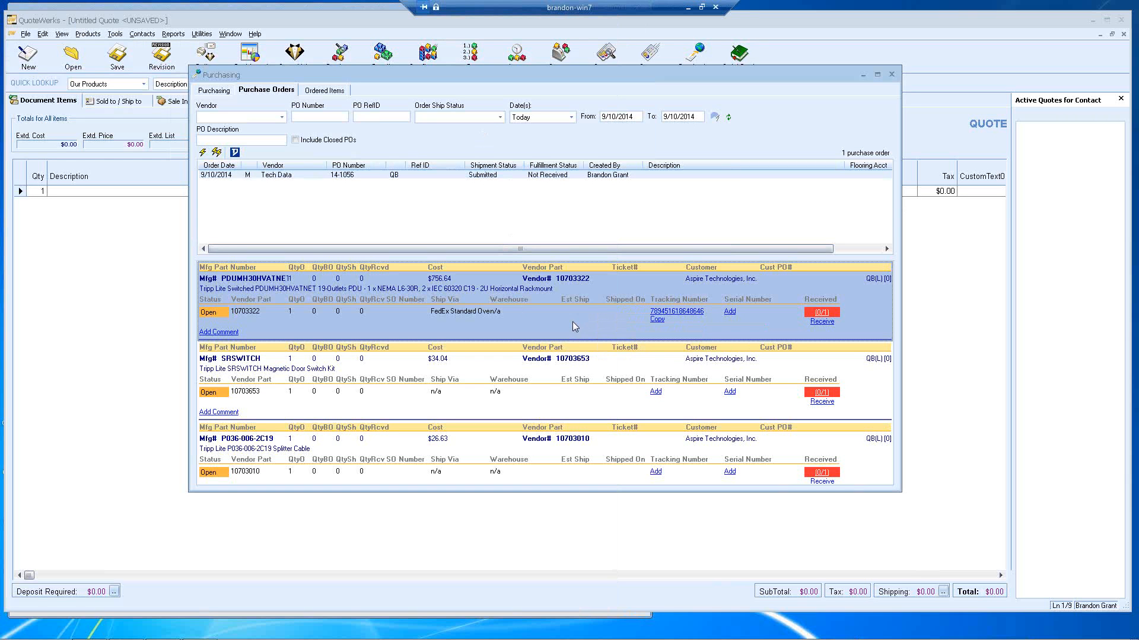
click(730, 313)
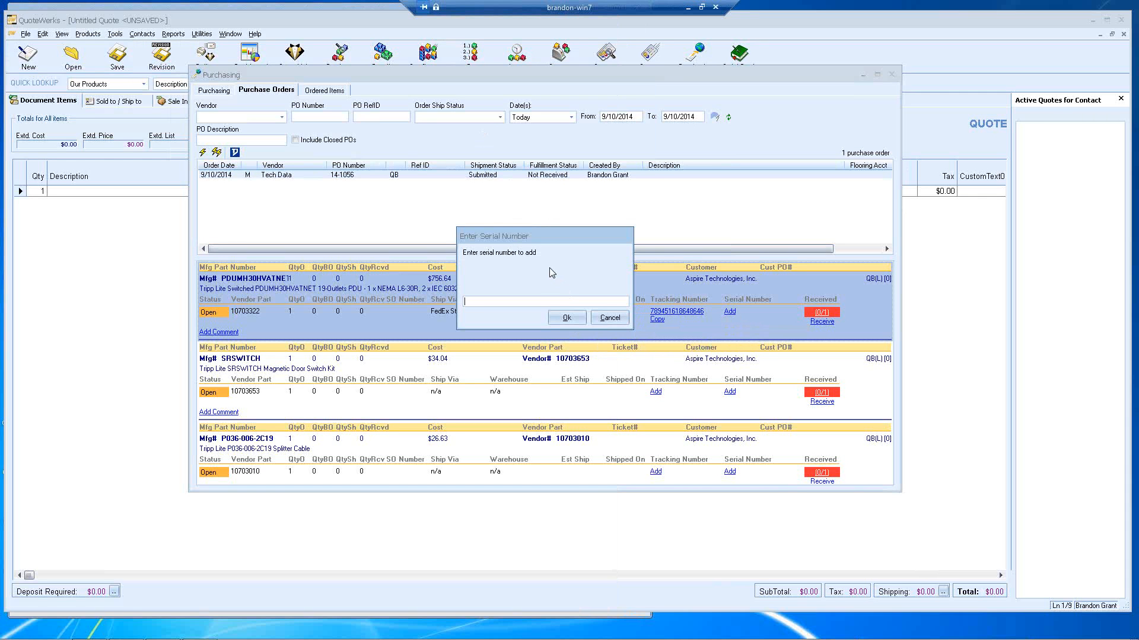
Step: Save serial number 648941516 on the PDUMH30HVATNET item
text(648941516)
click(565, 318)
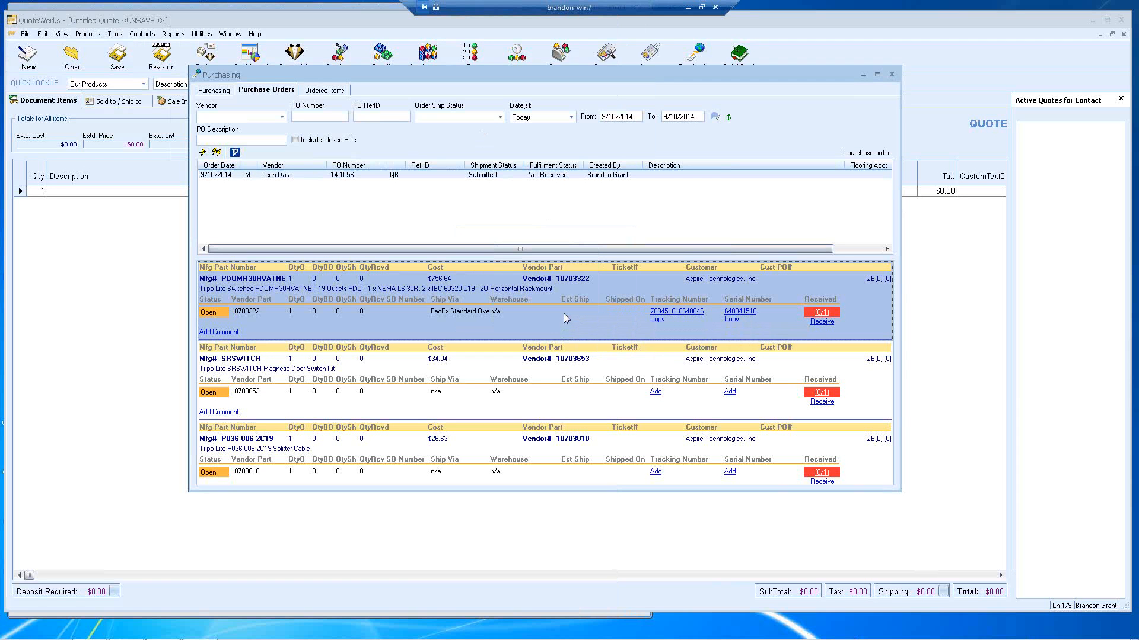
Step: Copy the PDUMH30HVATNET line's part and serial details with Copy Special, then launch Notepad
right_click(565, 318)
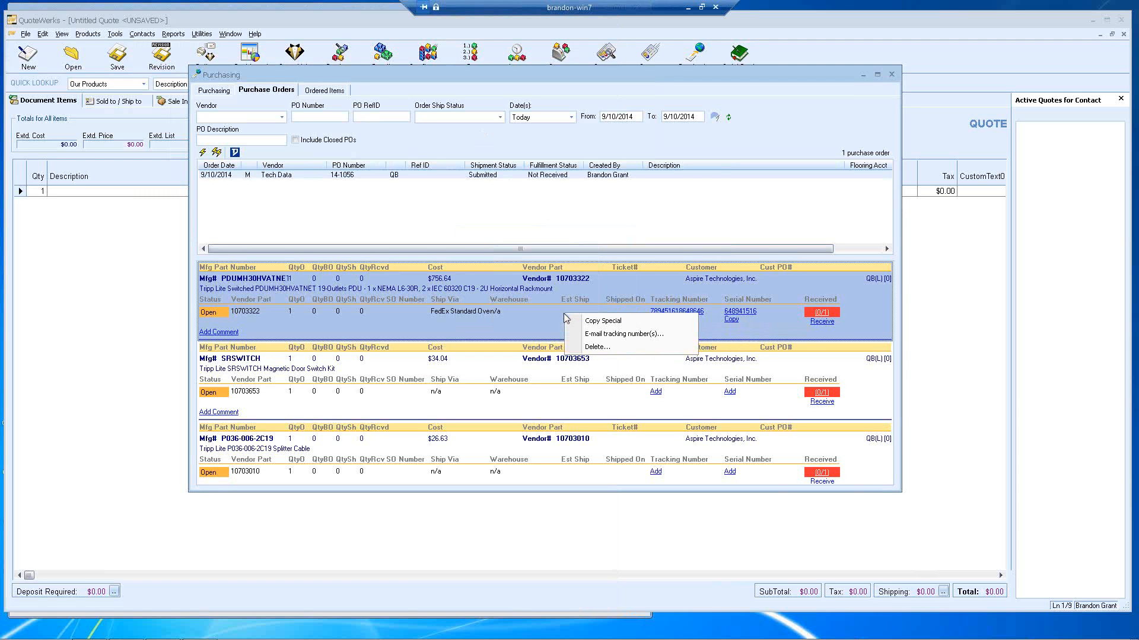
click(596, 323)
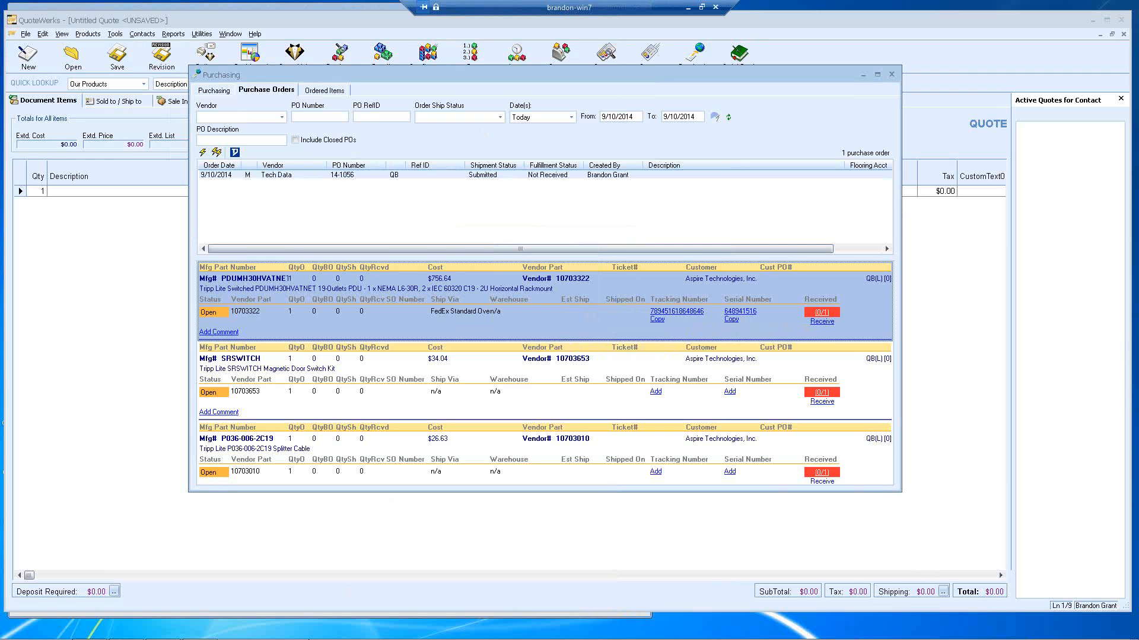
mouse_move(318, 639)
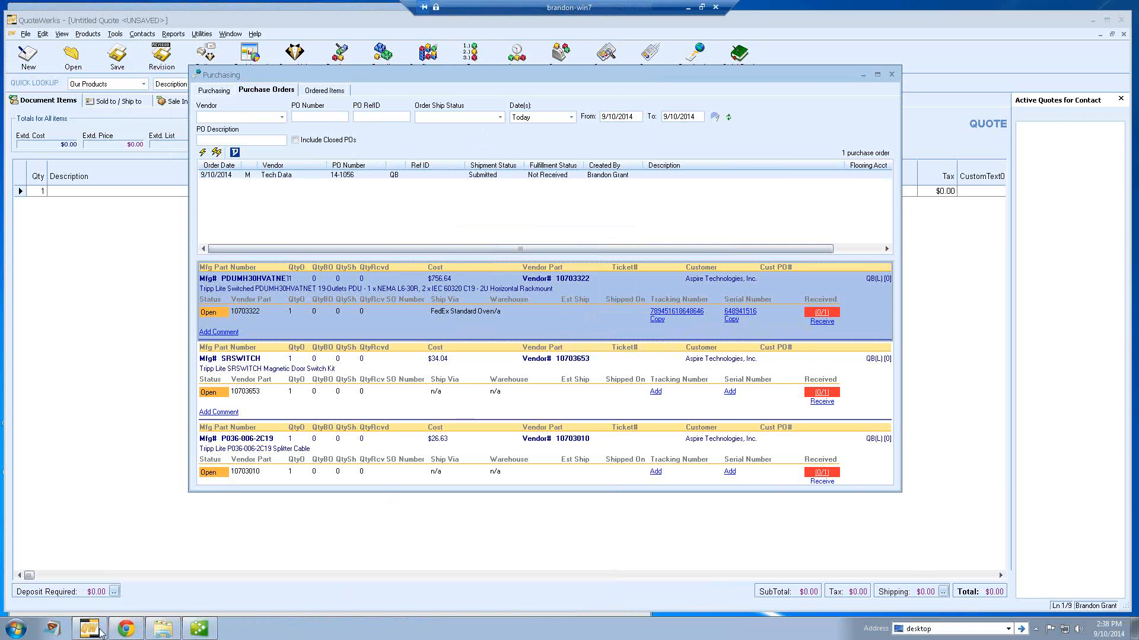
click(949, 628)
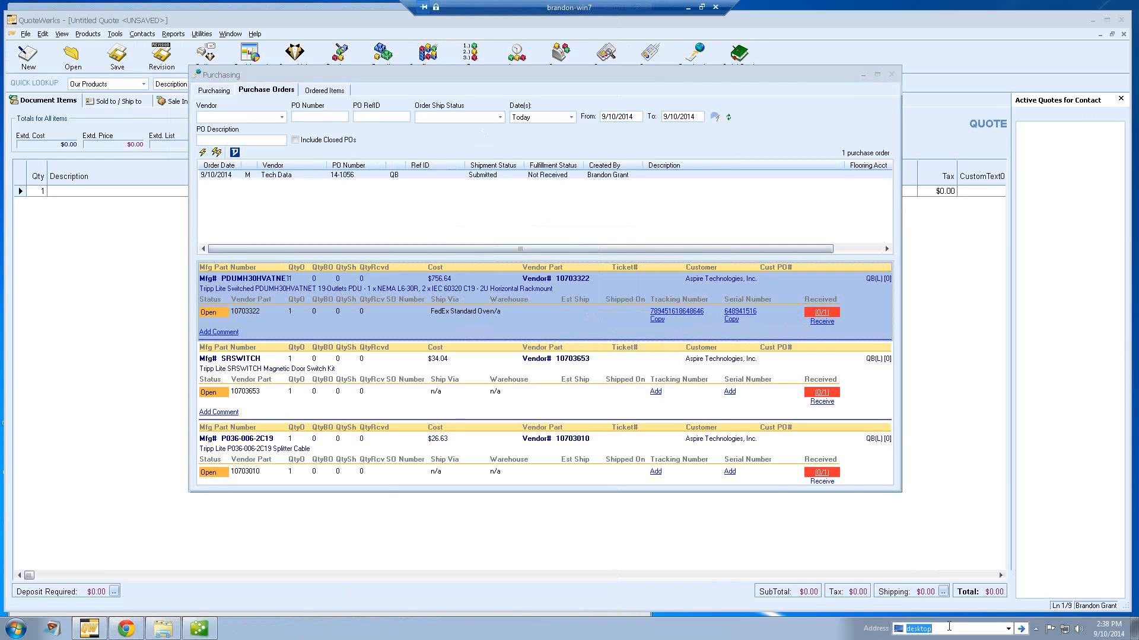
text(notepad)
key(Return)
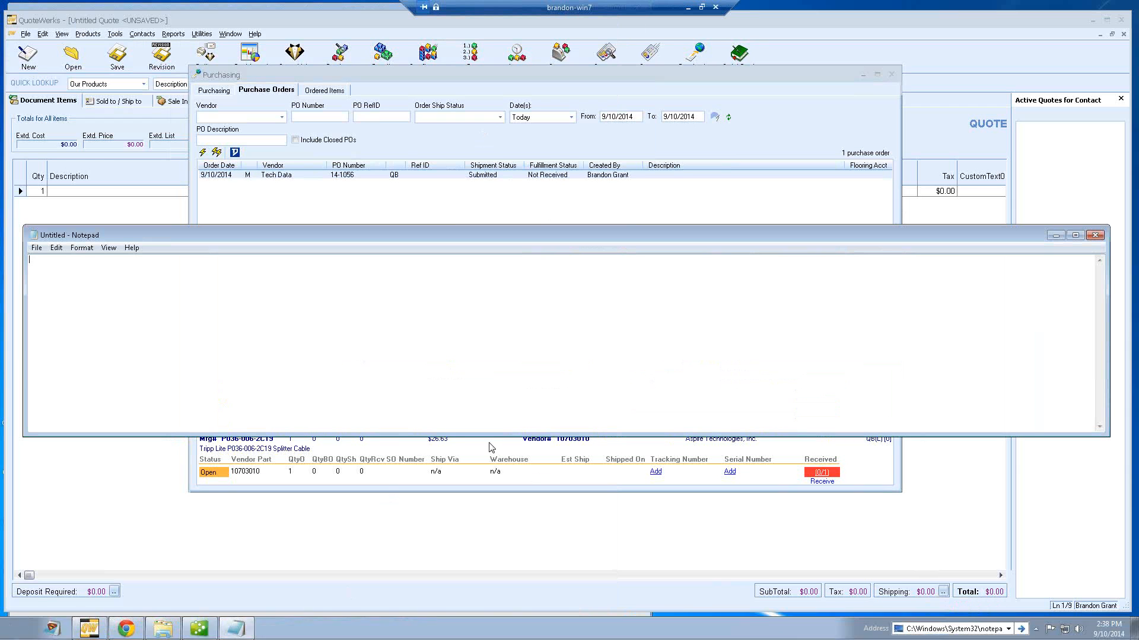
Step: Paste into the new note and select part number PDUMH30HVATNET and serial 648941516
key(ctrl+v)
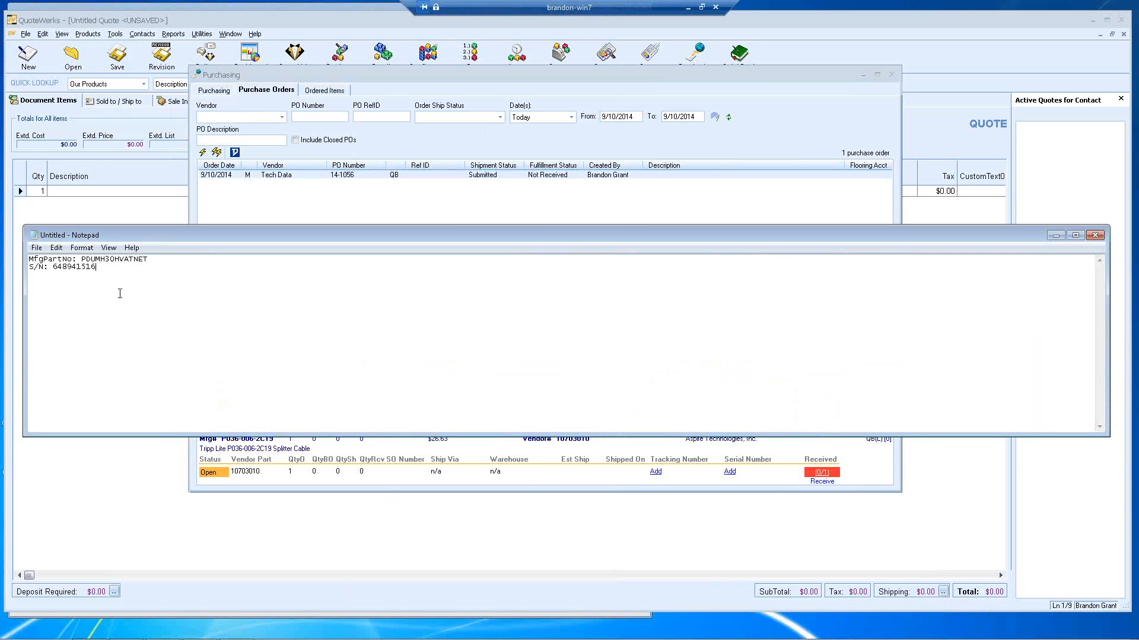
drag(81, 259, 150, 257)
drag(52, 266, 101, 267)
Step: Return to the PO 14-1056 Purchasing window and drag its right edge wider to show more columns
click(465, 220)
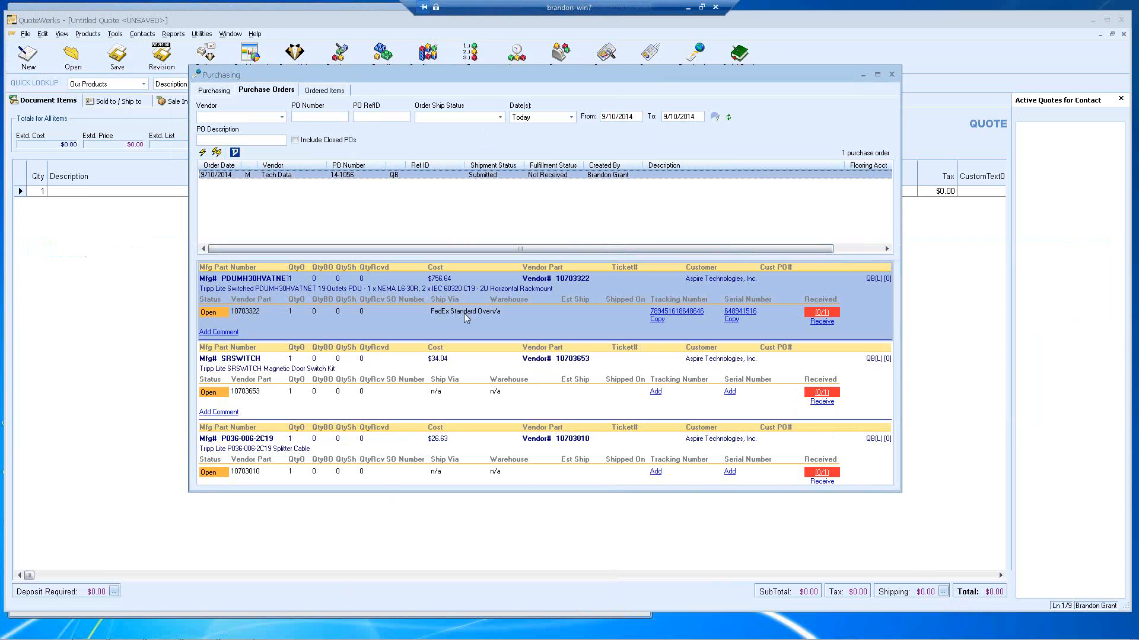
right_click(482, 372)
click(463, 370)
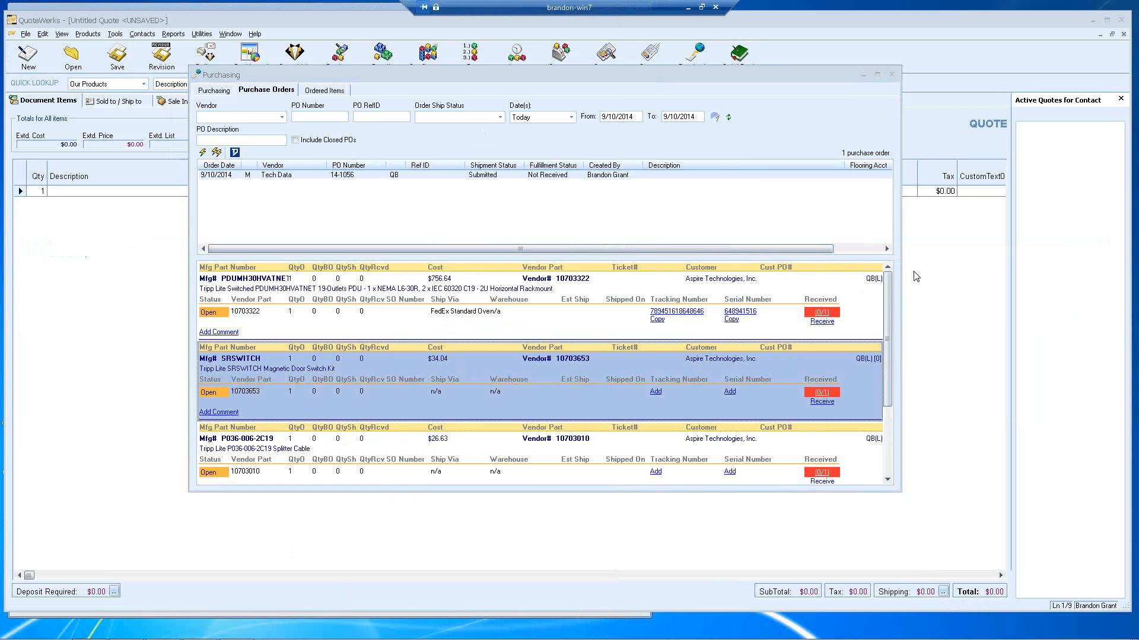
drag(900, 272, 926, 273)
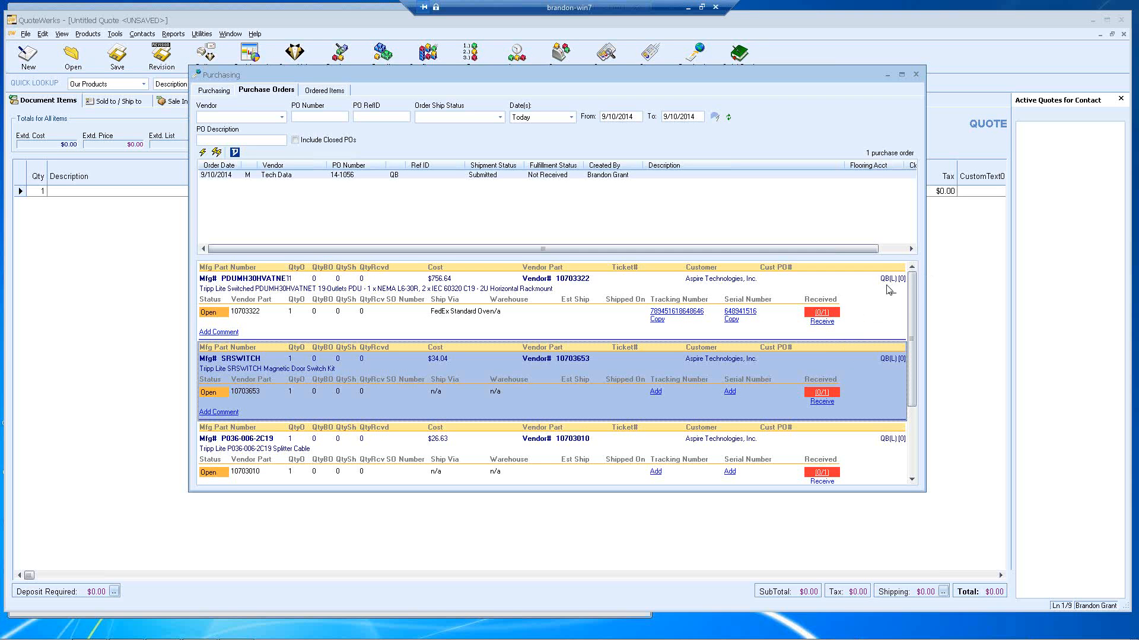
click(889, 294)
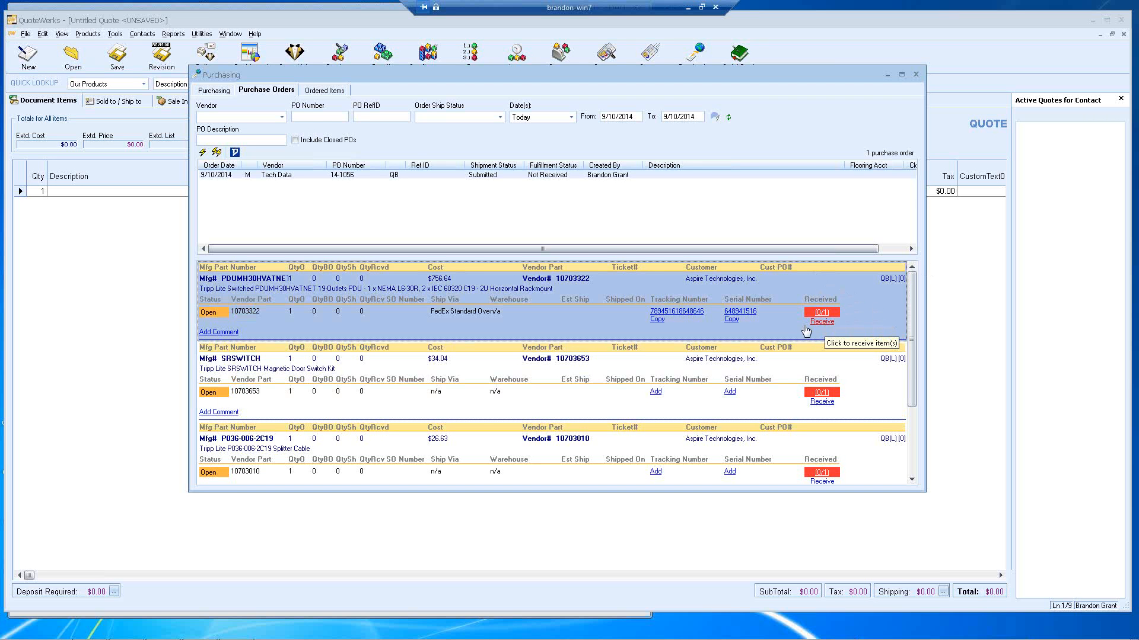
Step: Receive the PDUMH30HVATNET item using serial 648941516 and confirm the Receive Item details
click(805, 326)
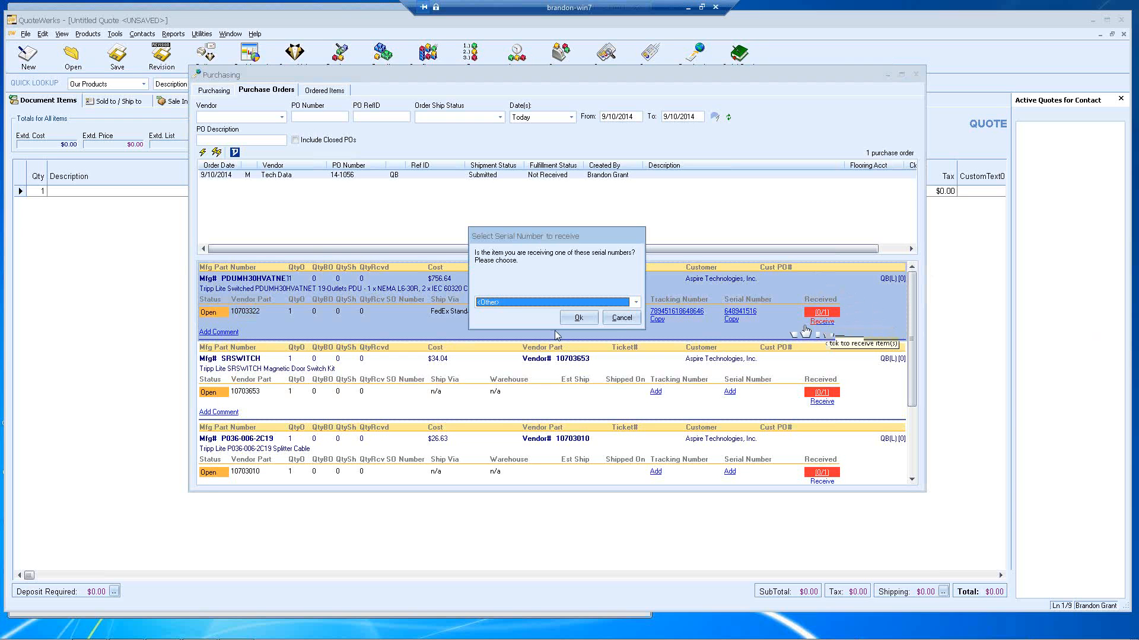
click(522, 304)
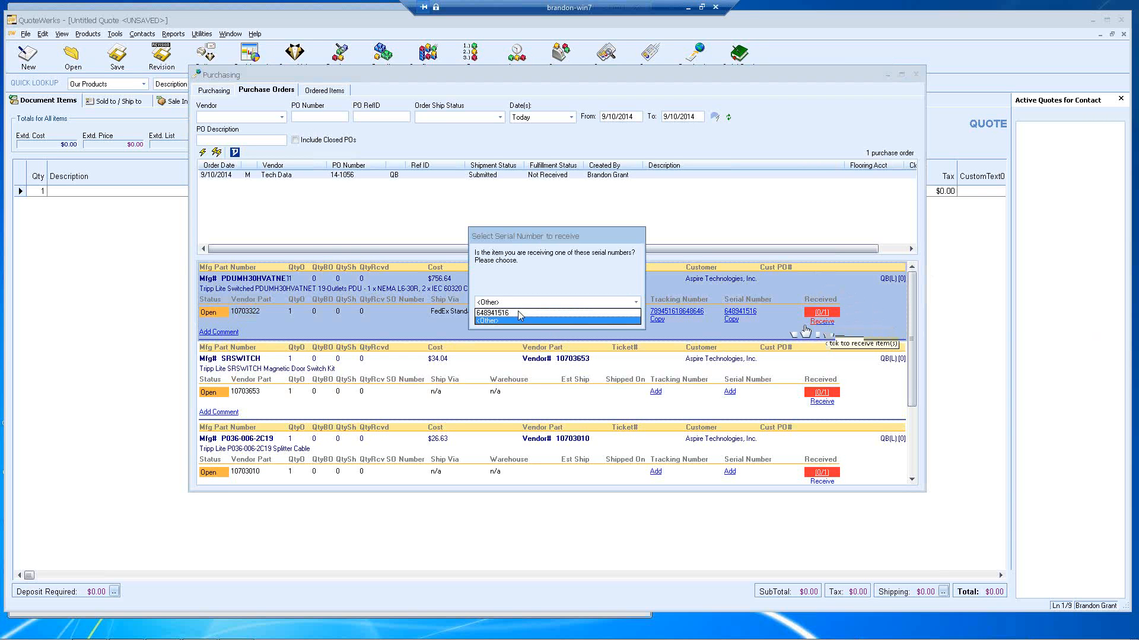
click(515, 313)
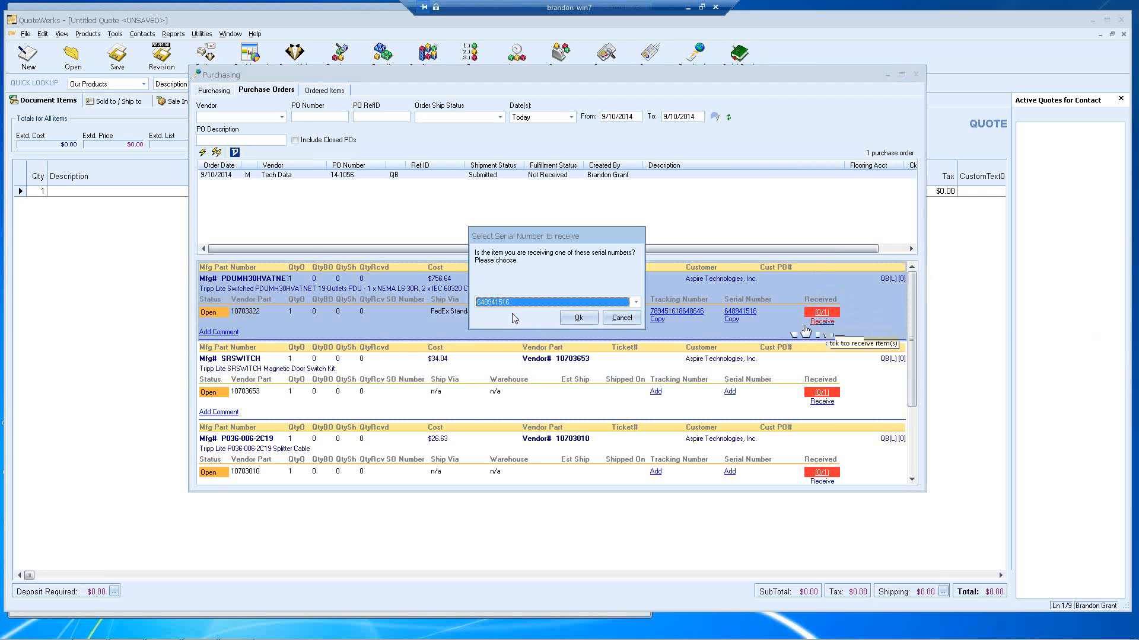
click(573, 321)
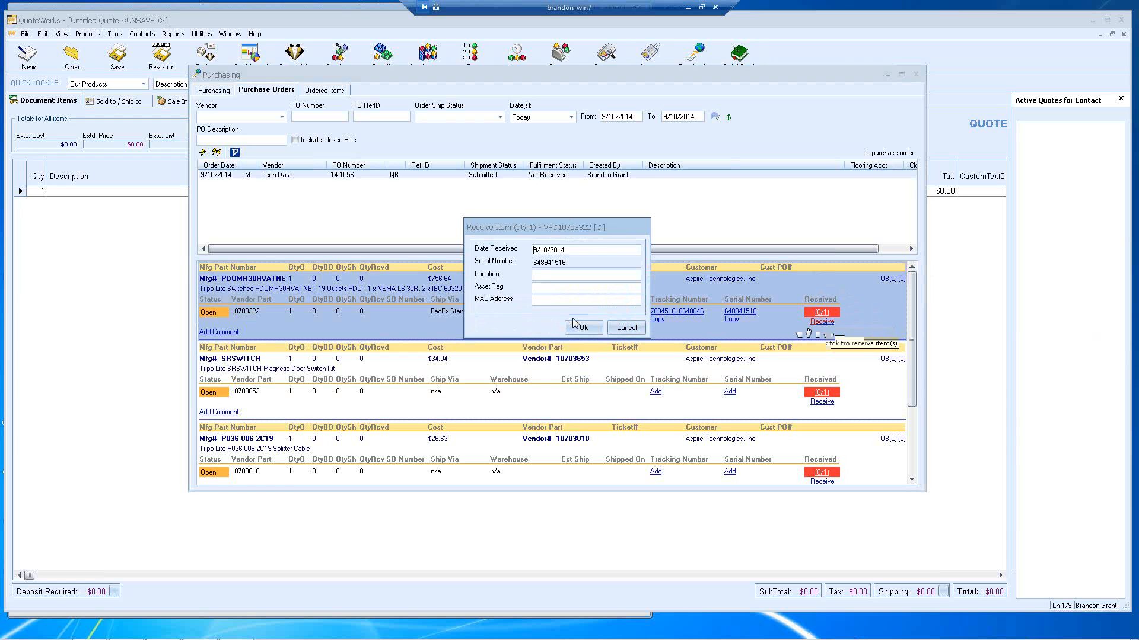
click(545, 274)
click(549, 287)
click(583, 328)
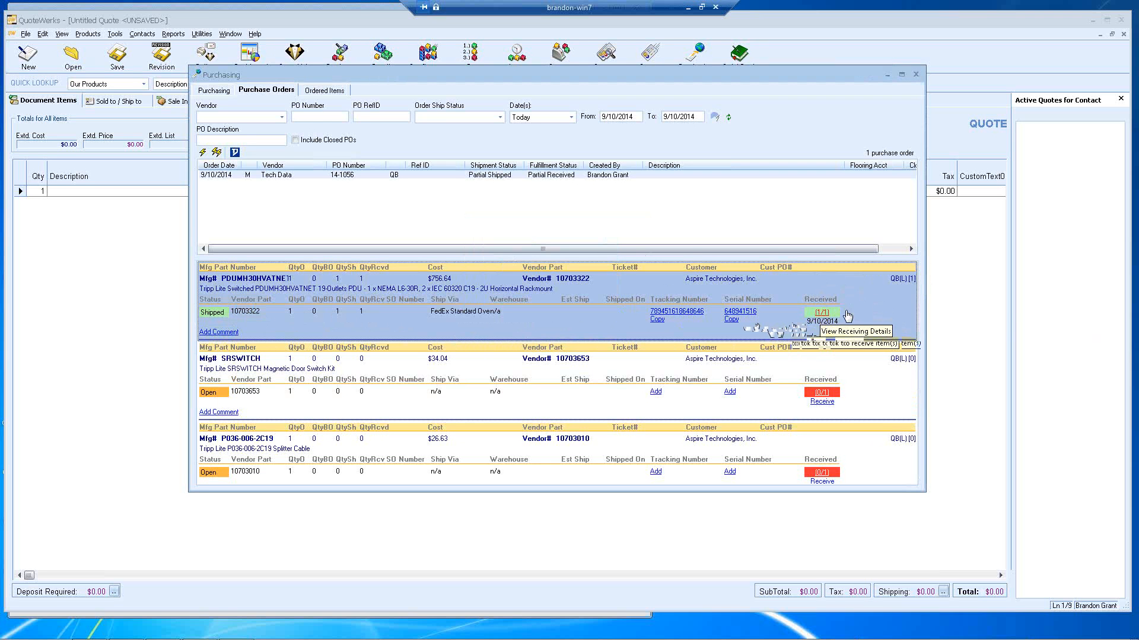
mouse_move(903, 280)
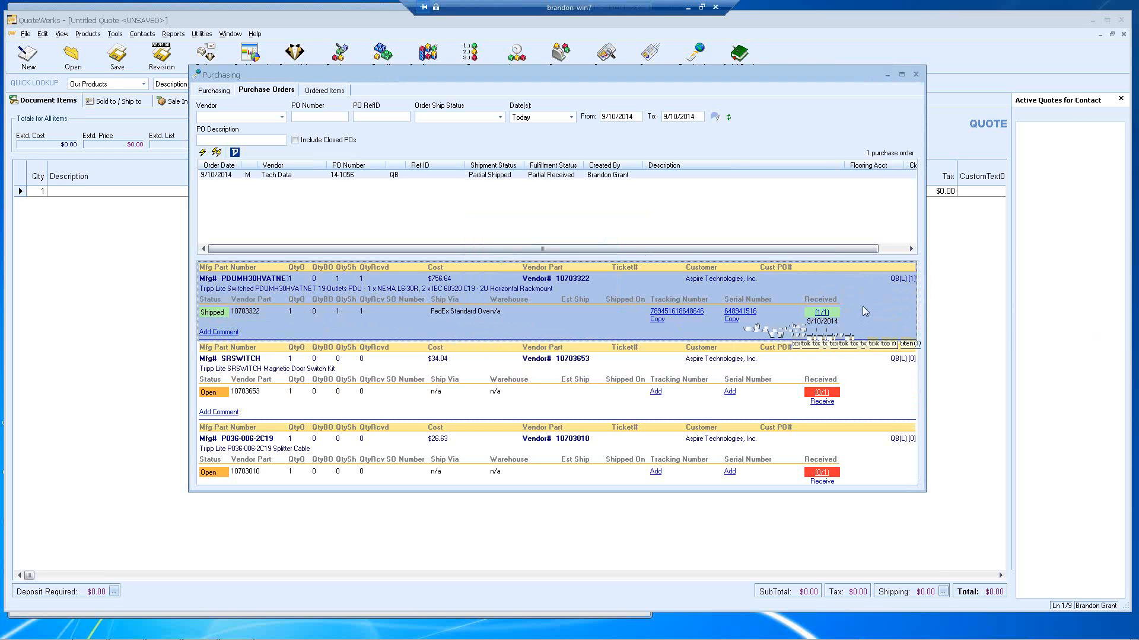
click(822, 314)
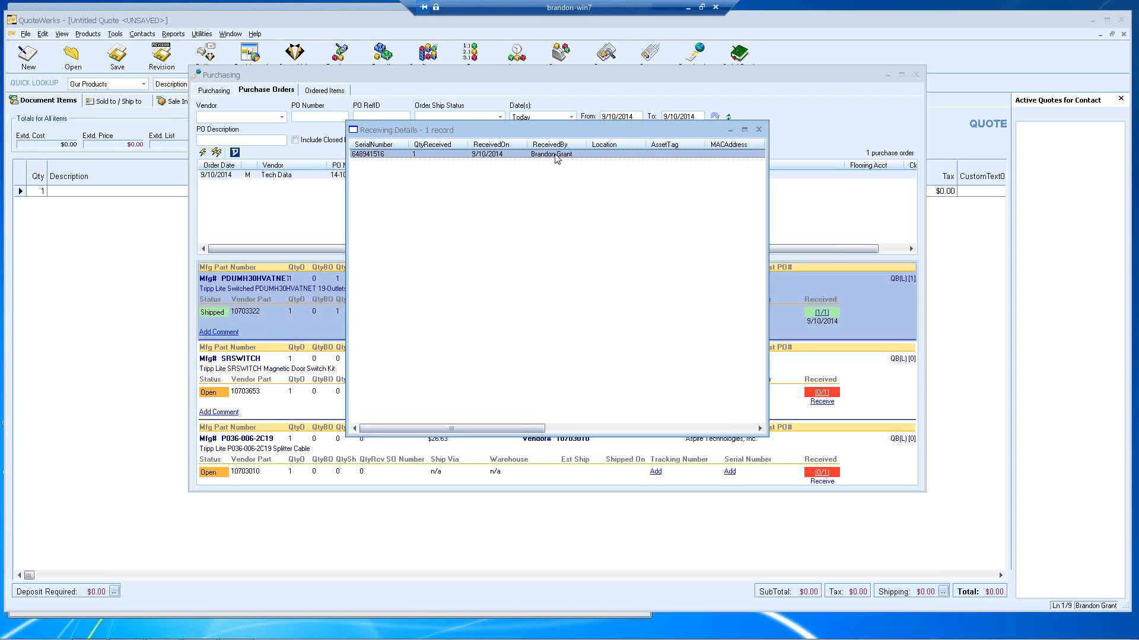
click(759, 130)
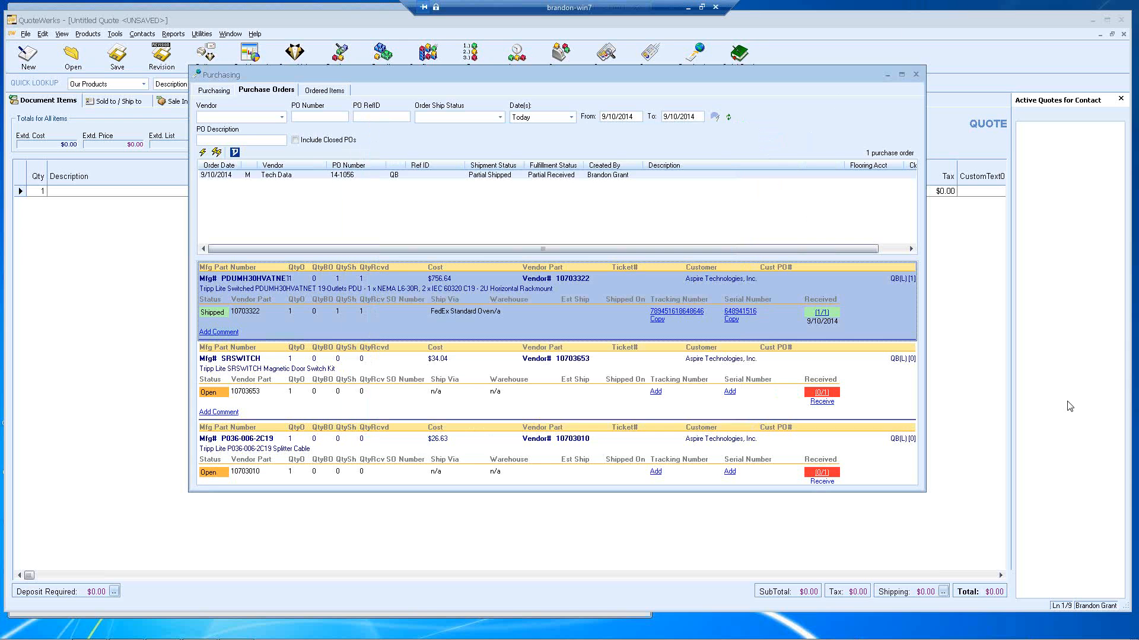
Step: Switch to the Purchasing tab listing the quoted items still waiting to be ordered
click(215, 91)
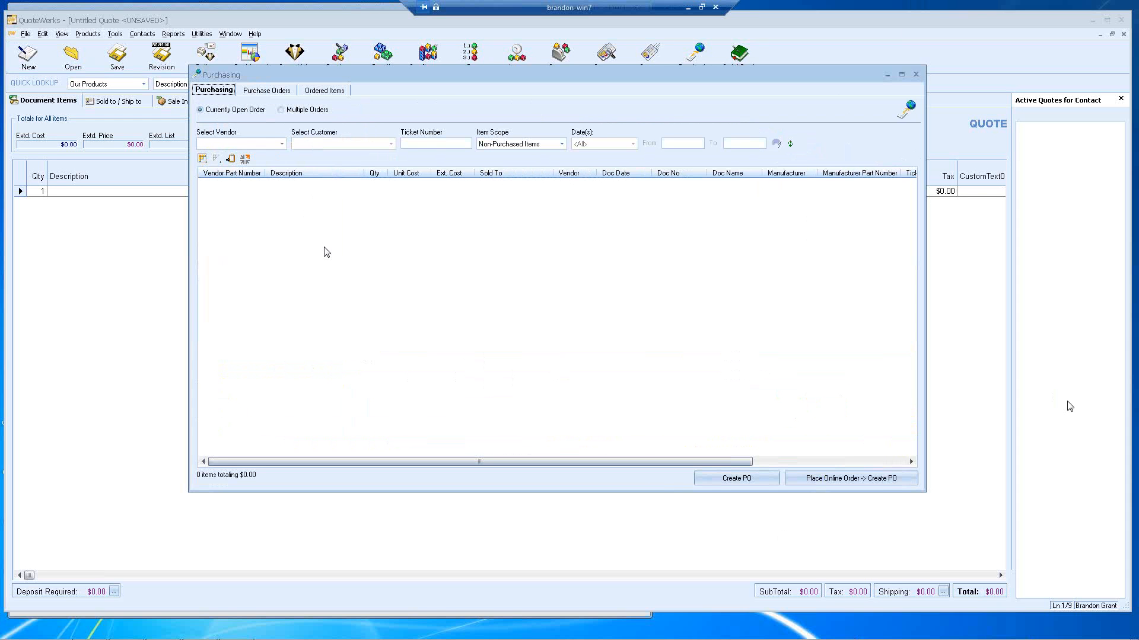
Step: Show unpurchased items from all vendors, tick and untick the three service items, then return to Purchase Orders
click(281, 144)
click(276, 158)
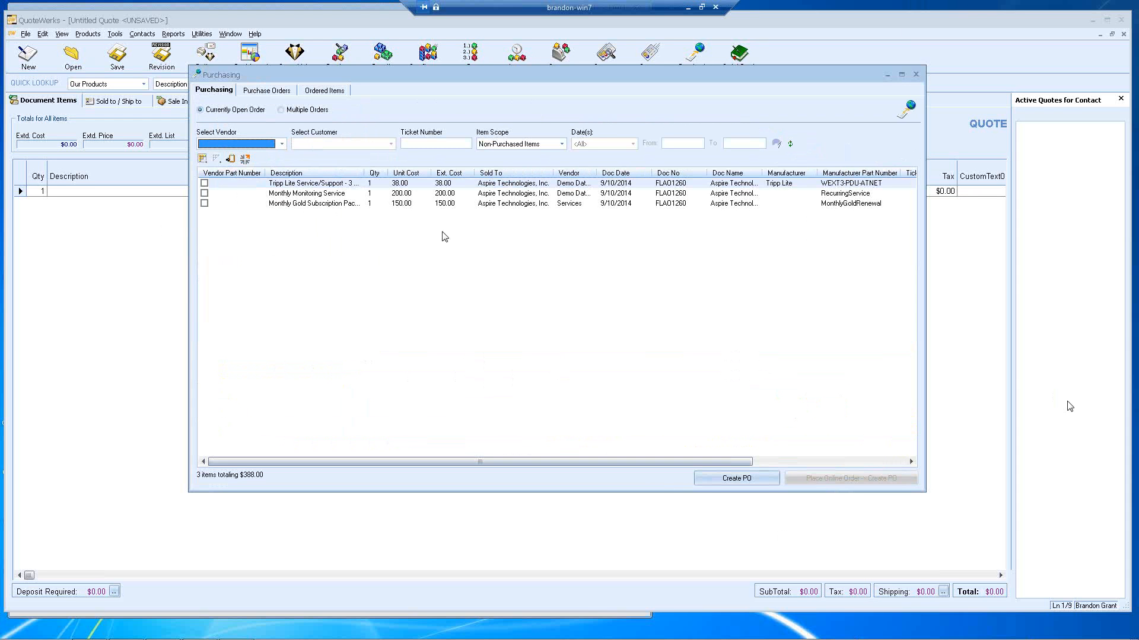
click(204, 183)
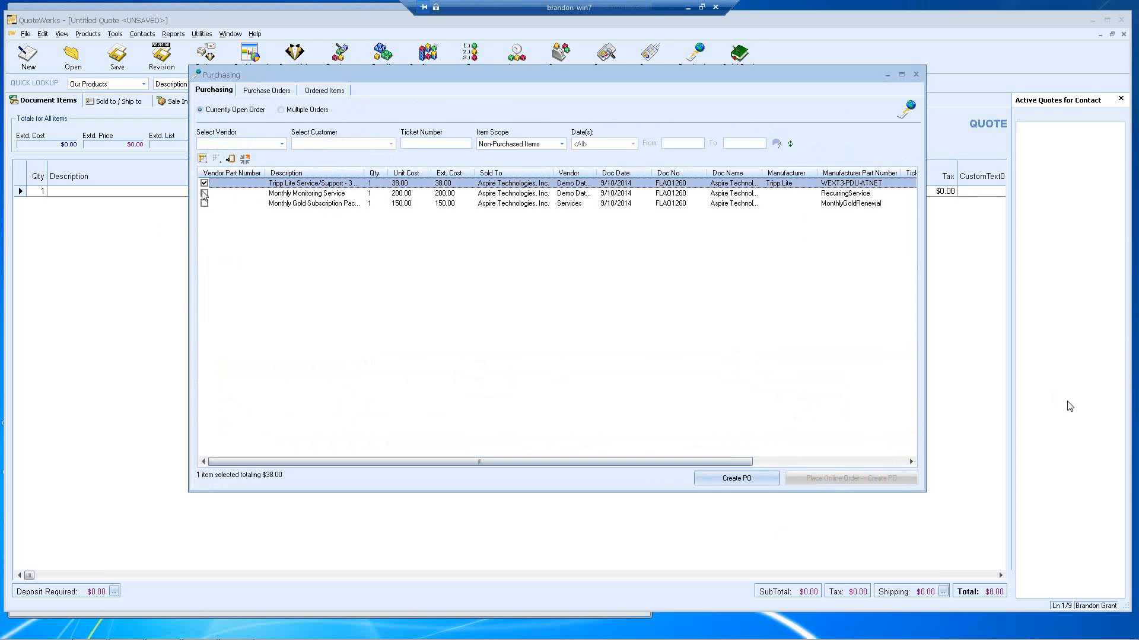
click(204, 193)
click(204, 203)
click(204, 203)
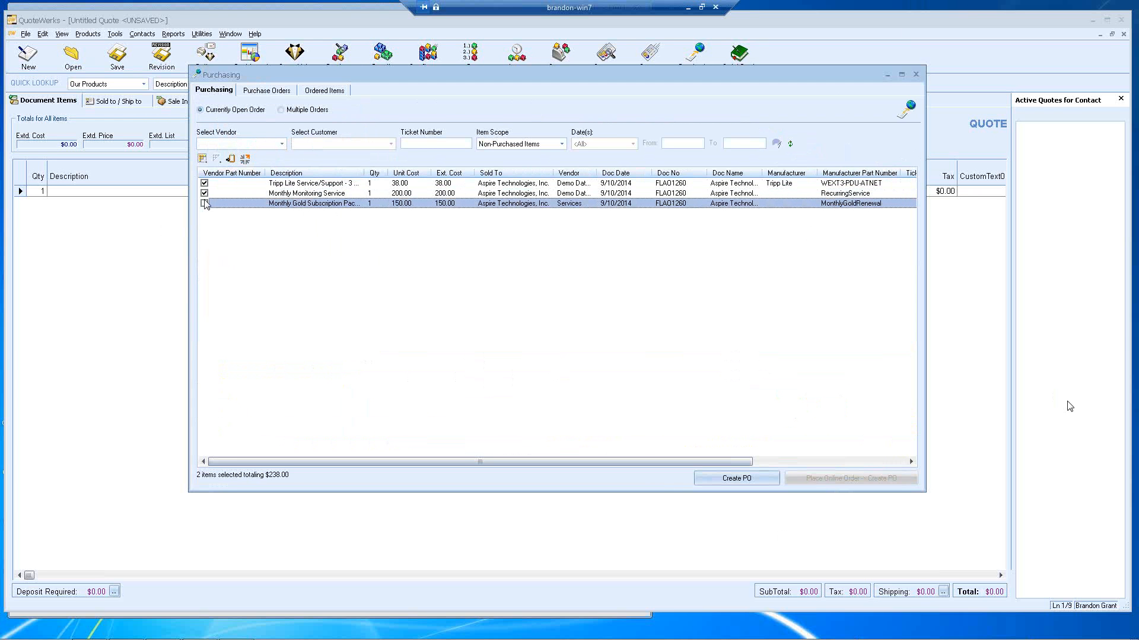
click(204, 193)
click(204, 183)
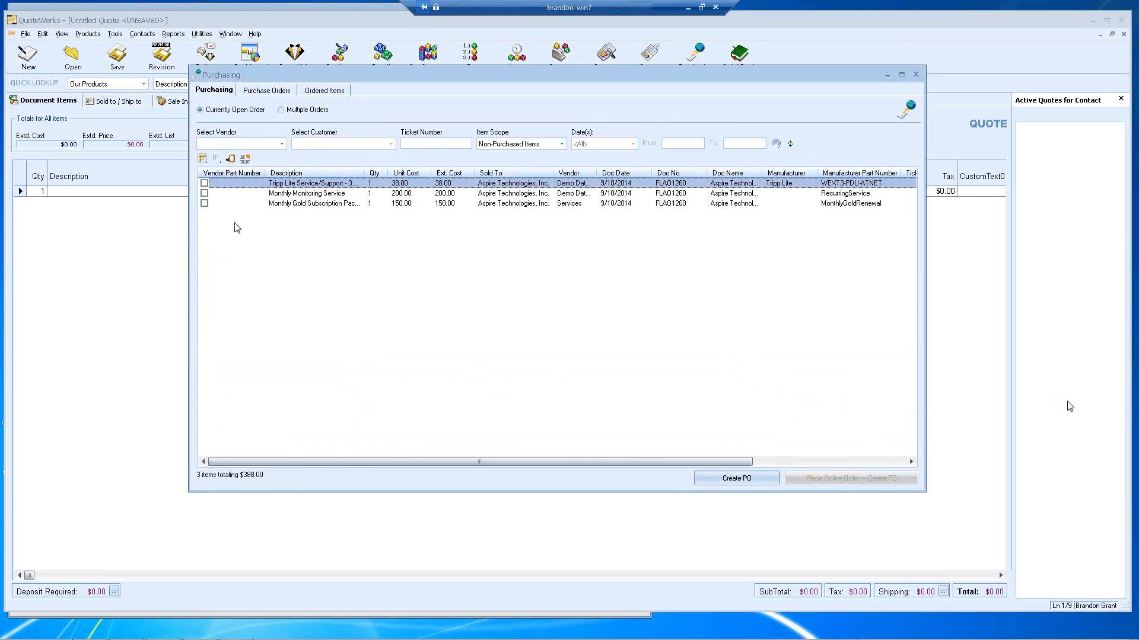
click(255, 91)
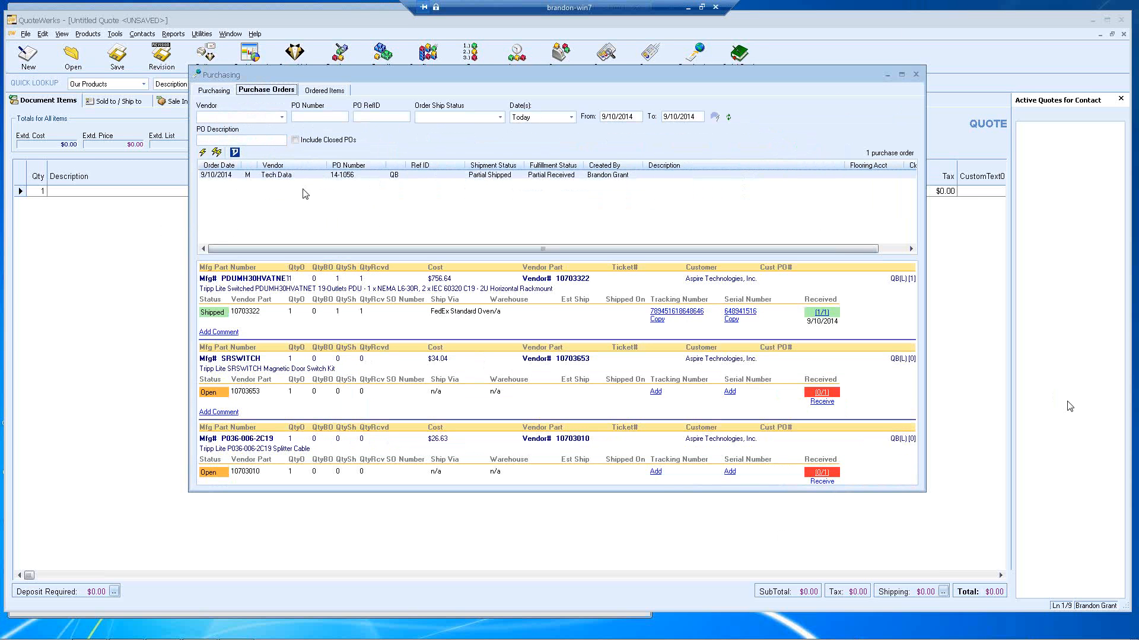
Step: Select PO 14-1056 and view all ordered items across every purchase order
click(371, 175)
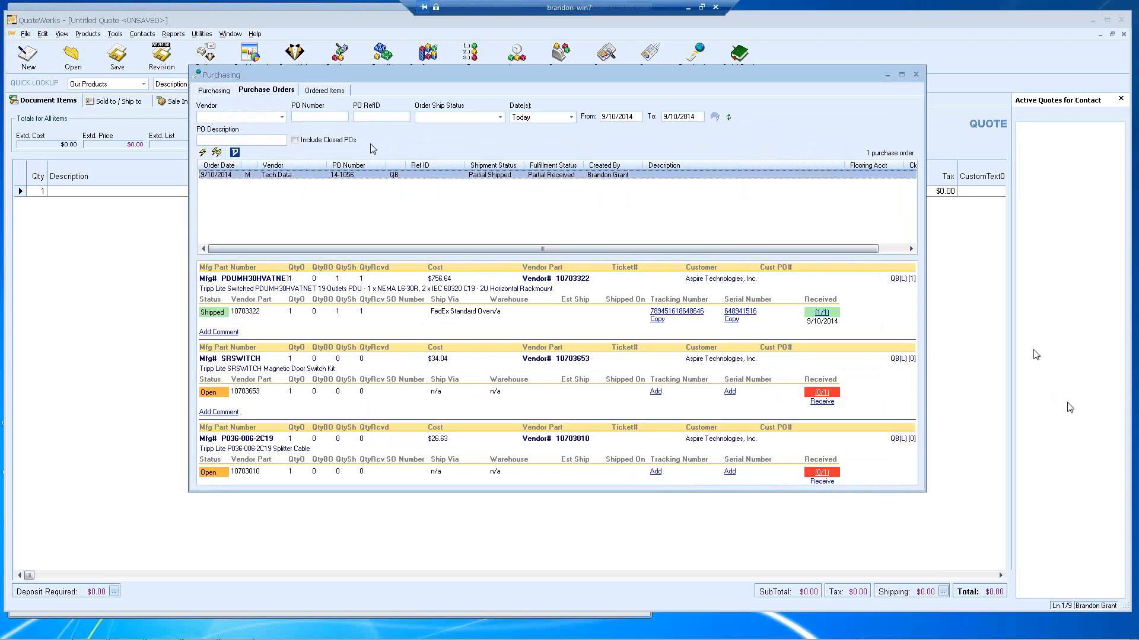
click(334, 94)
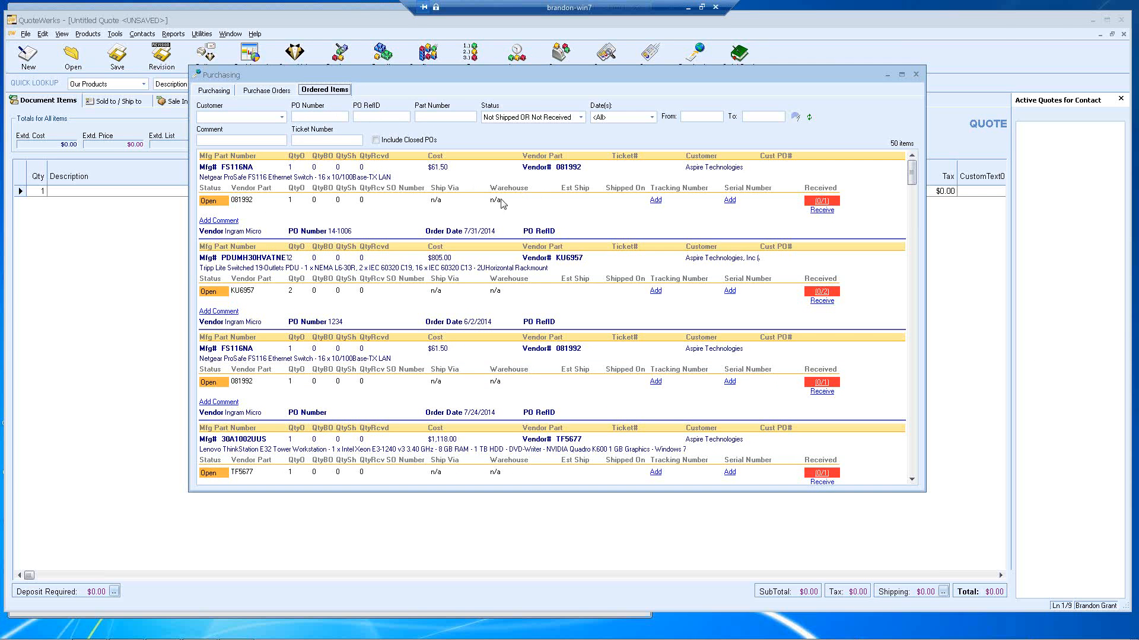
click(434, 202)
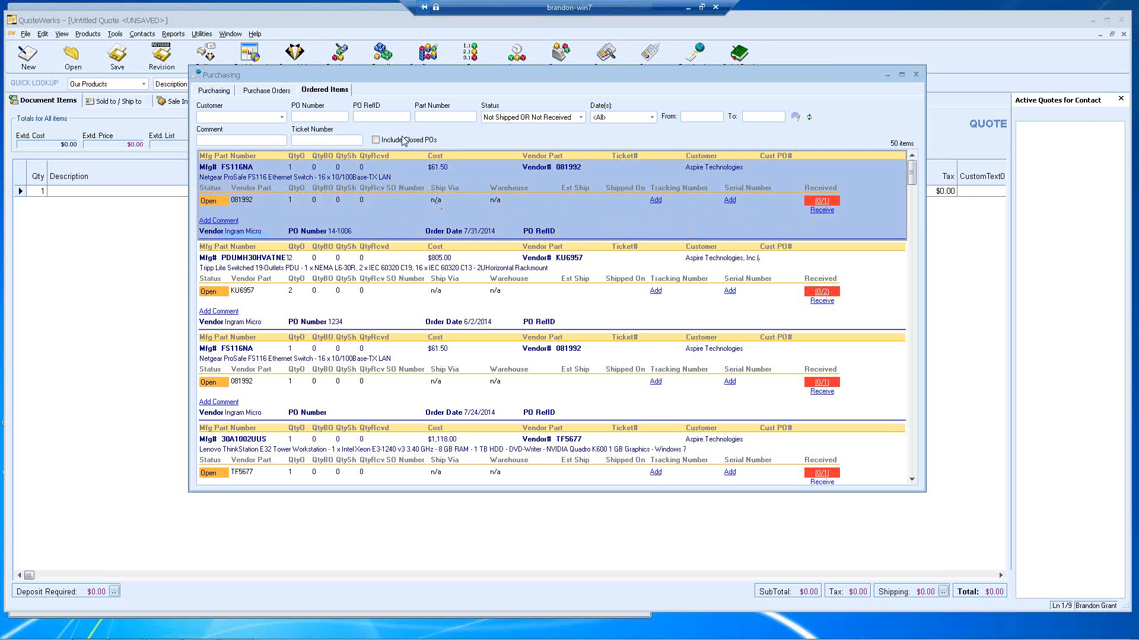
Step: Go back to the Purchase Orders tab showing PO 14-1056 and its three line items
click(267, 91)
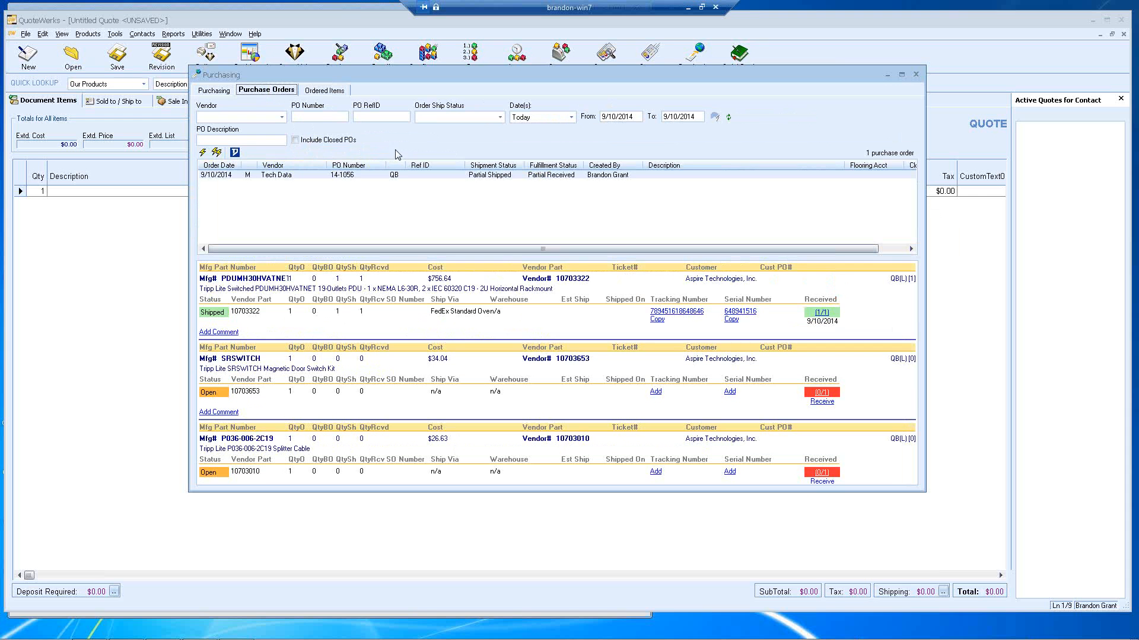
click(406, 177)
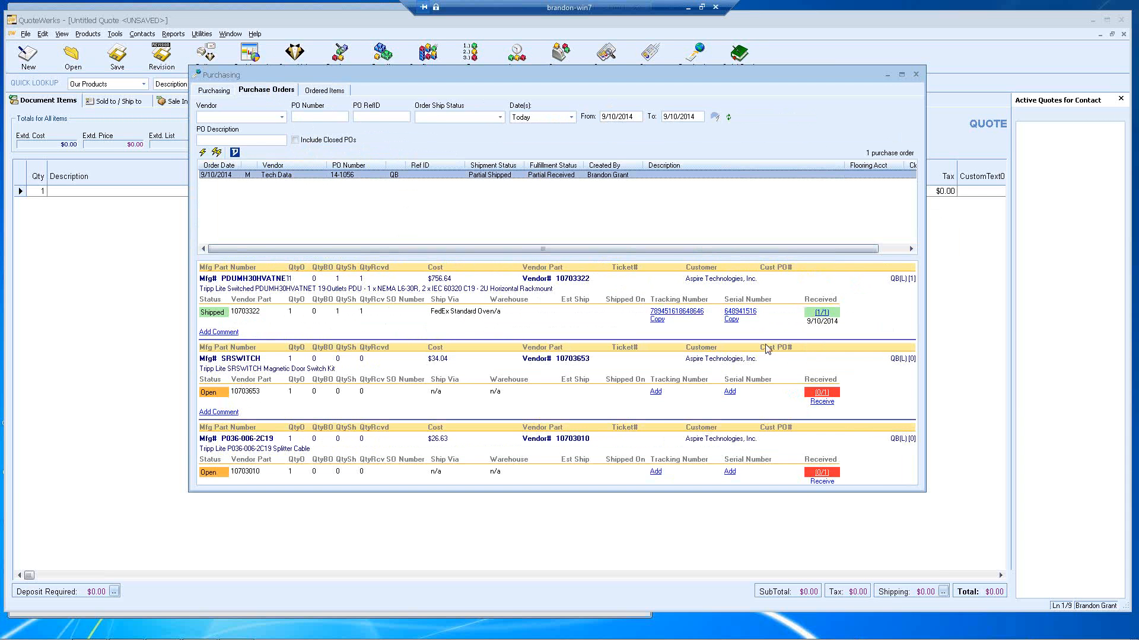
Step: E-mail the PDUMH30HVATNET FedEx tracking number to the customer, review the message, then close it
right_click(579, 320)
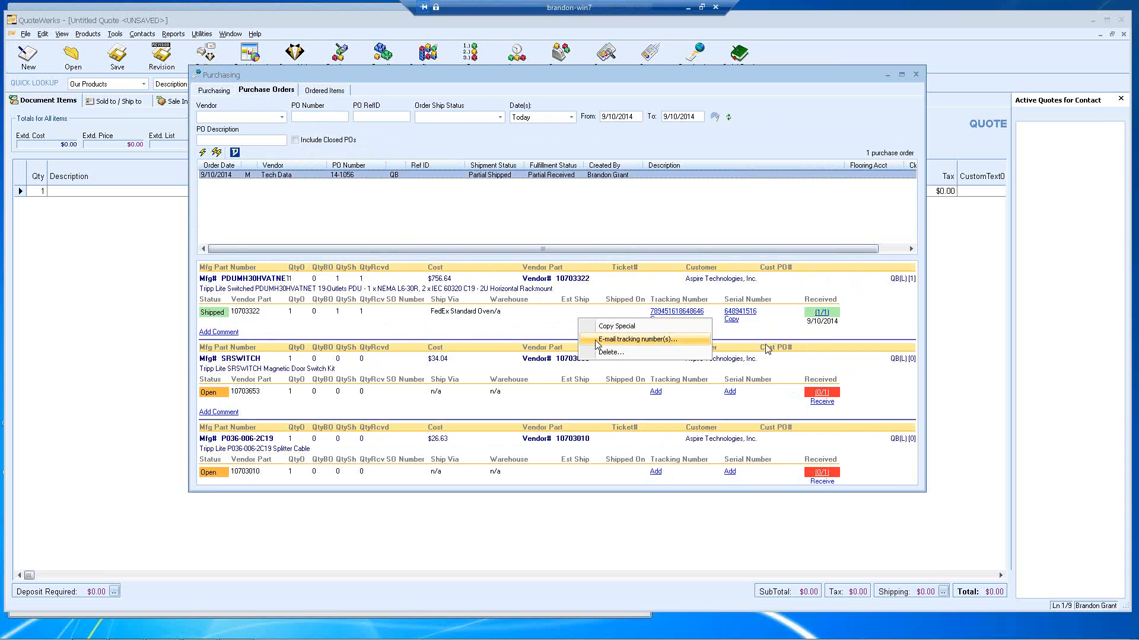
click(566, 326)
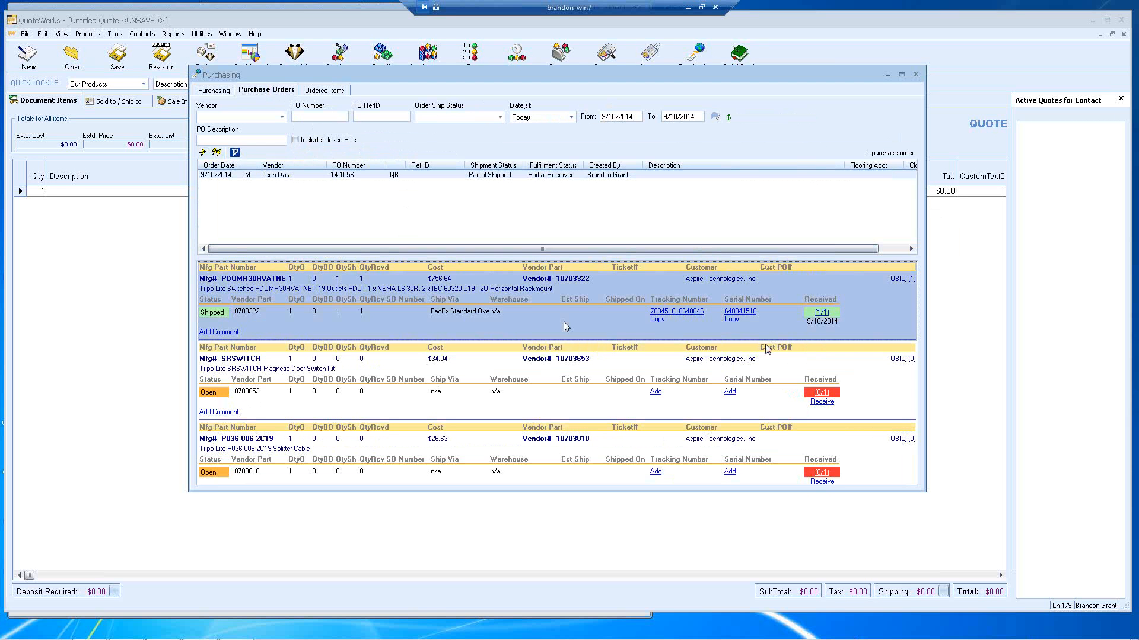
right_click(565, 326)
click(593, 338)
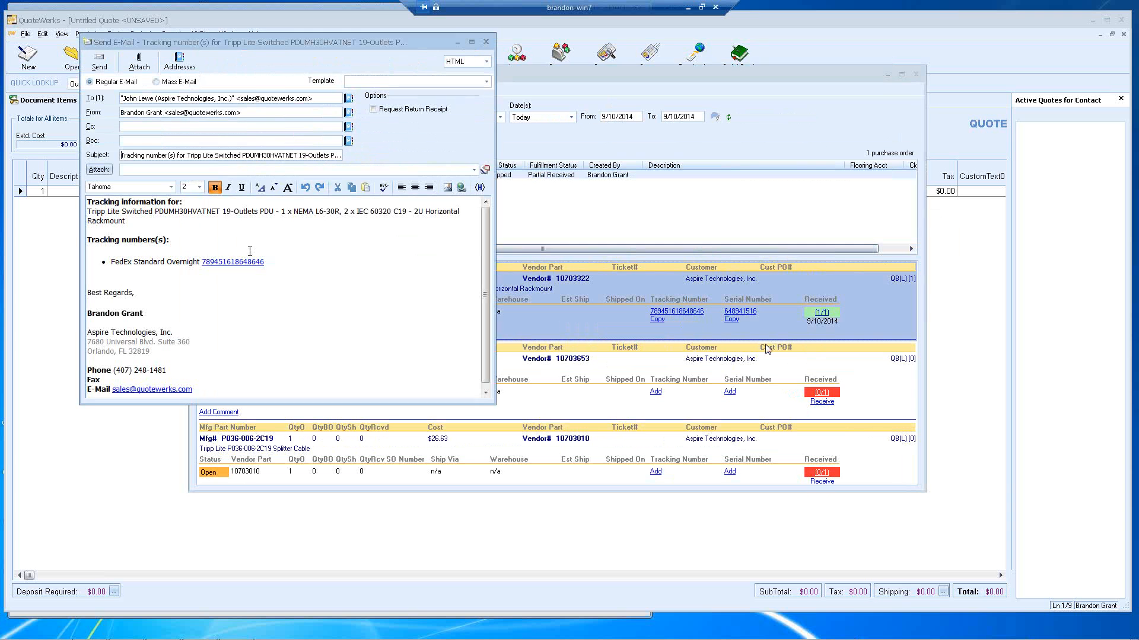
drag(265, 262, 202, 262)
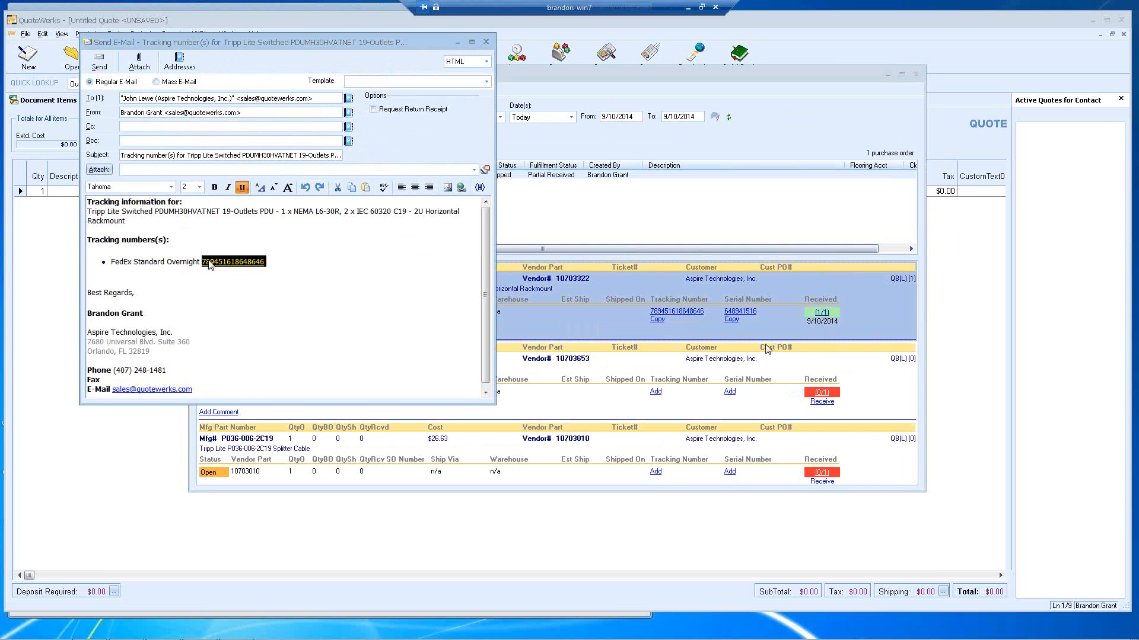
click(486, 41)
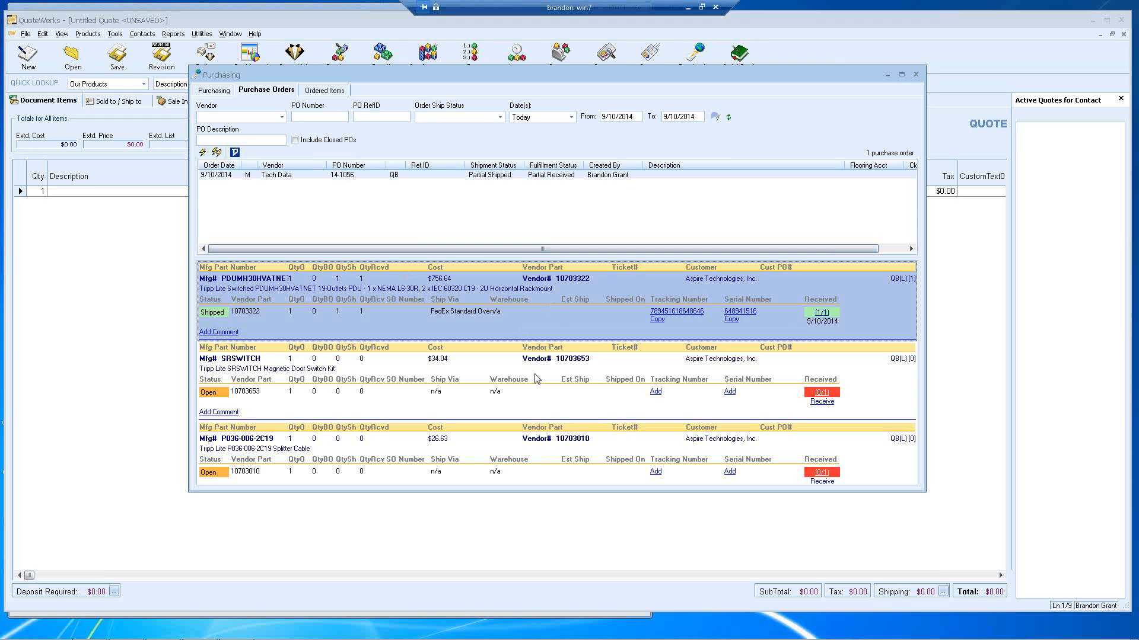
click(822, 403)
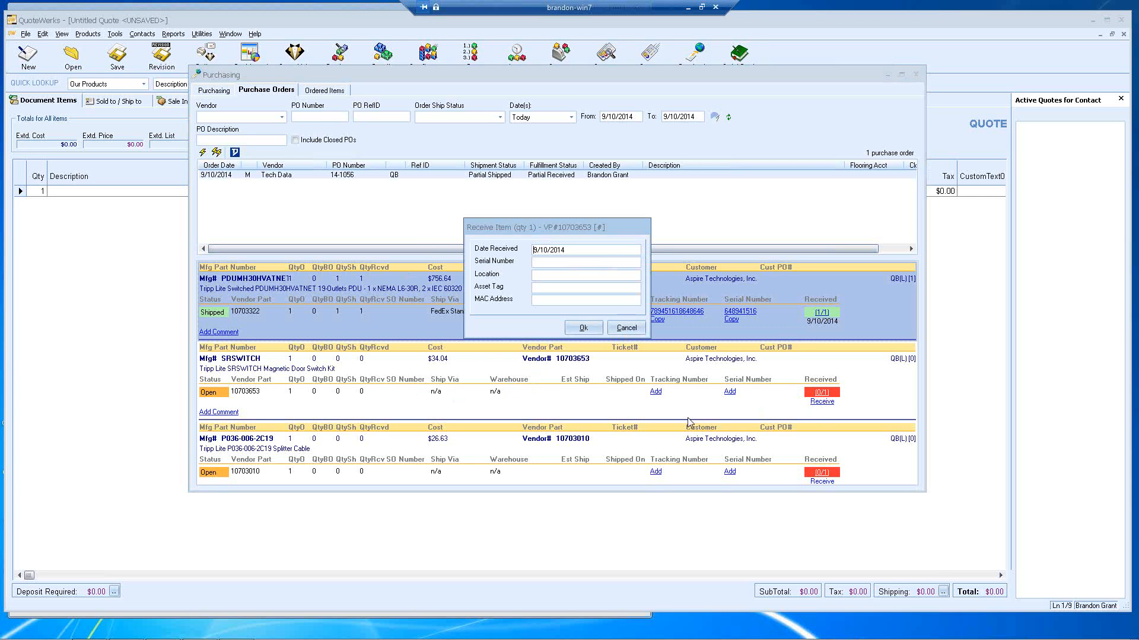
click(546, 262)
text(8794561541)
key(Tab)
click(576, 329)
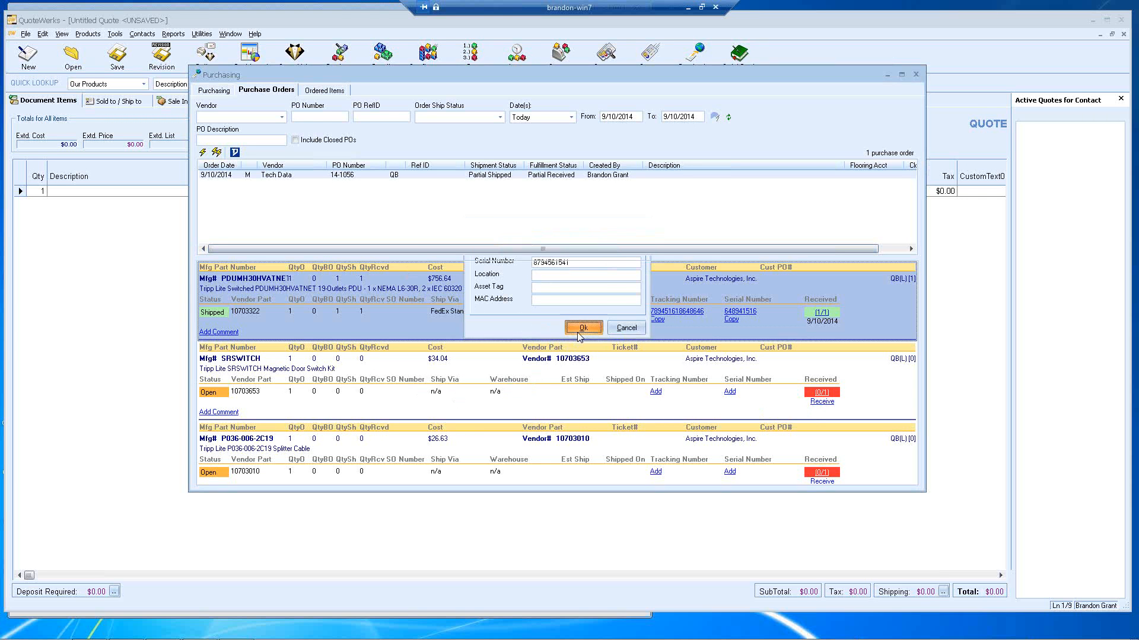
scroll(635, 454, down, 1)
scroll(636, 454, up, 1)
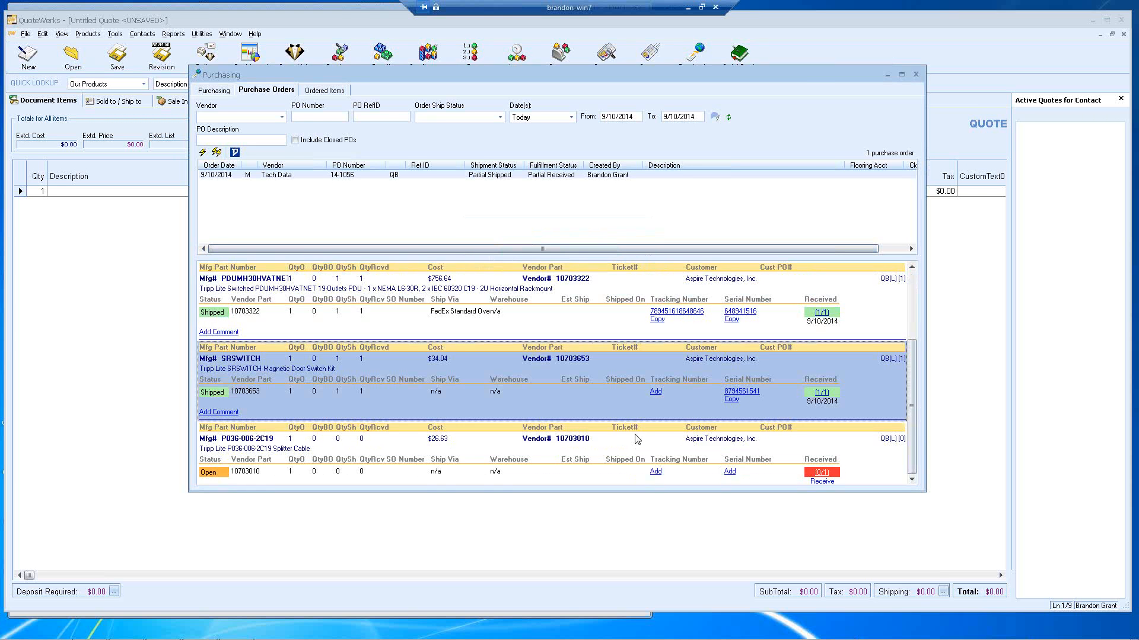
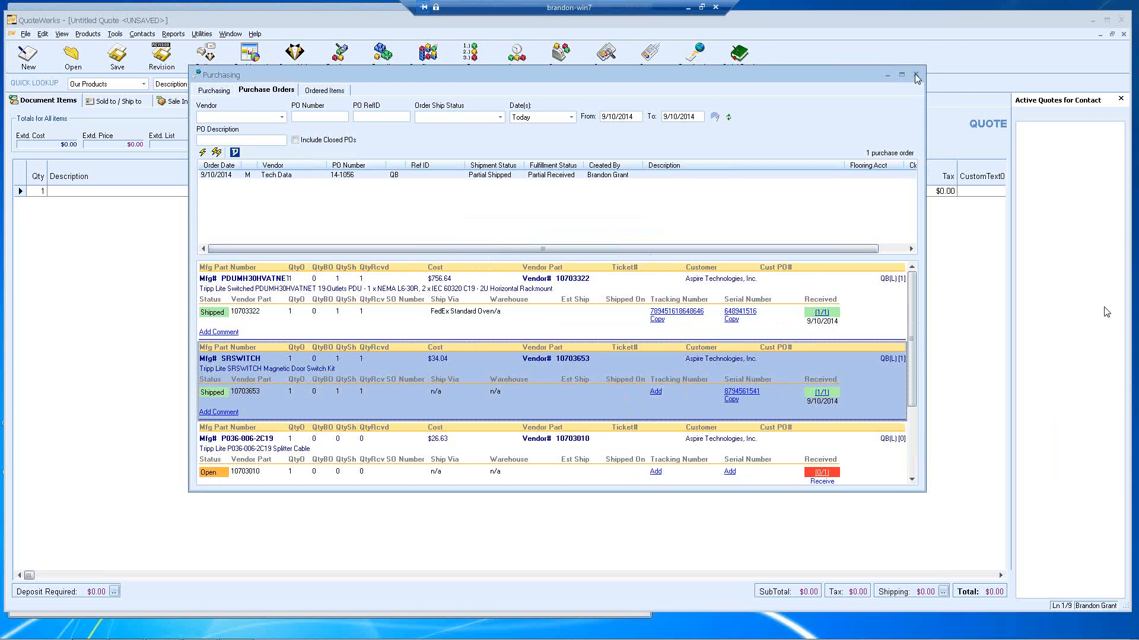
Step: Close the Purchasing window to reload the Aspire Technologies order ($1,531.45, $492.99 monthly recurring)
click(917, 76)
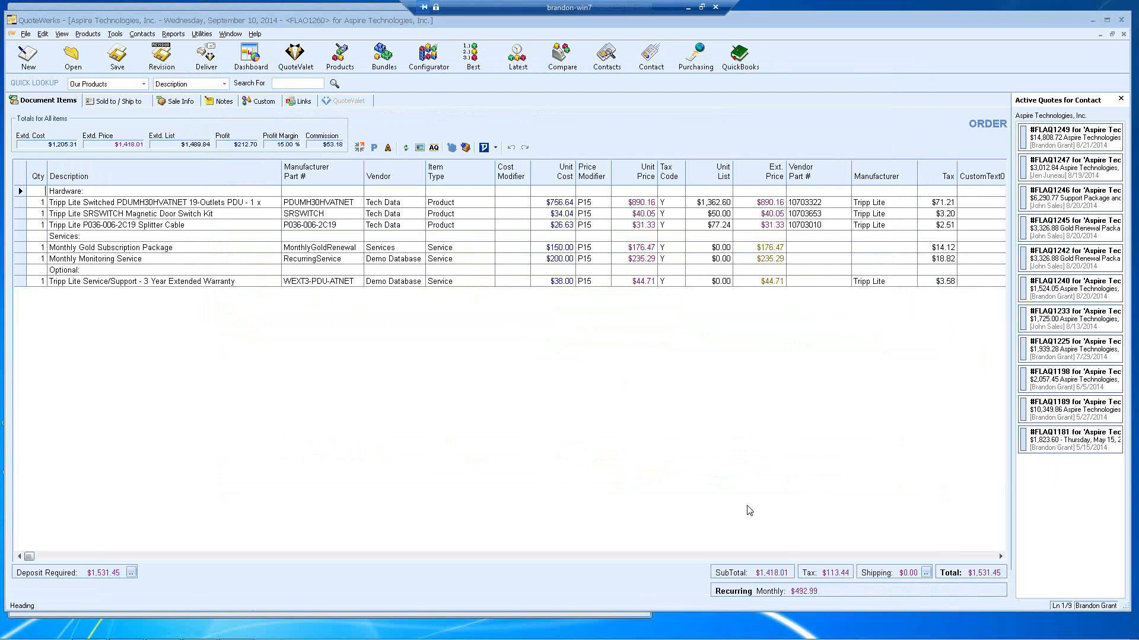
click(926, 572)
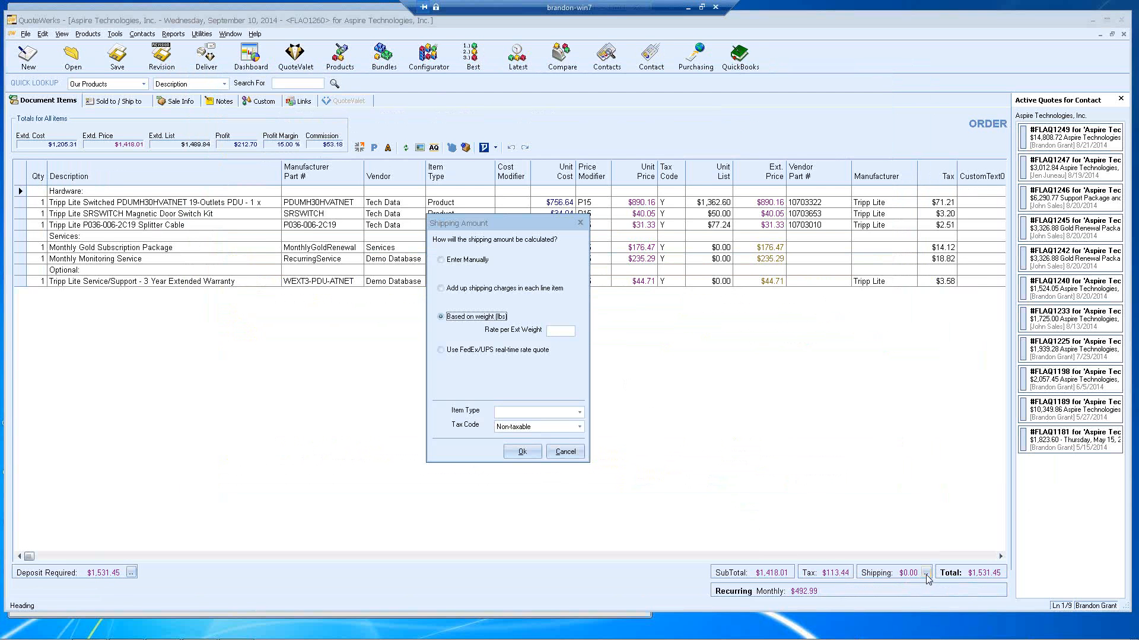
click(559, 455)
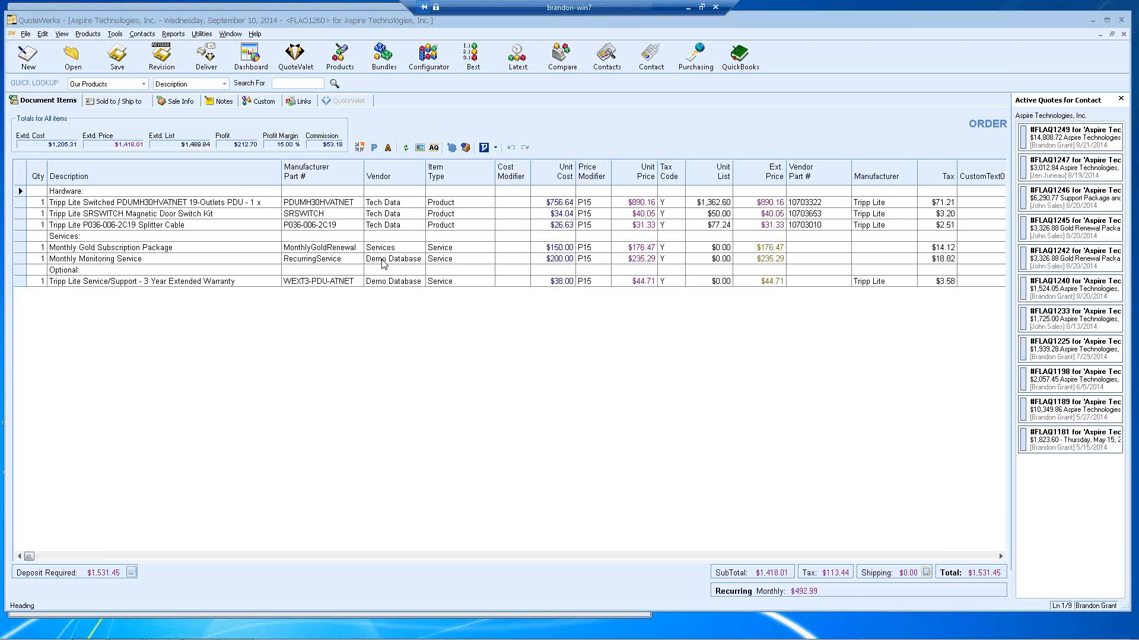
click(695, 56)
click(551, 372)
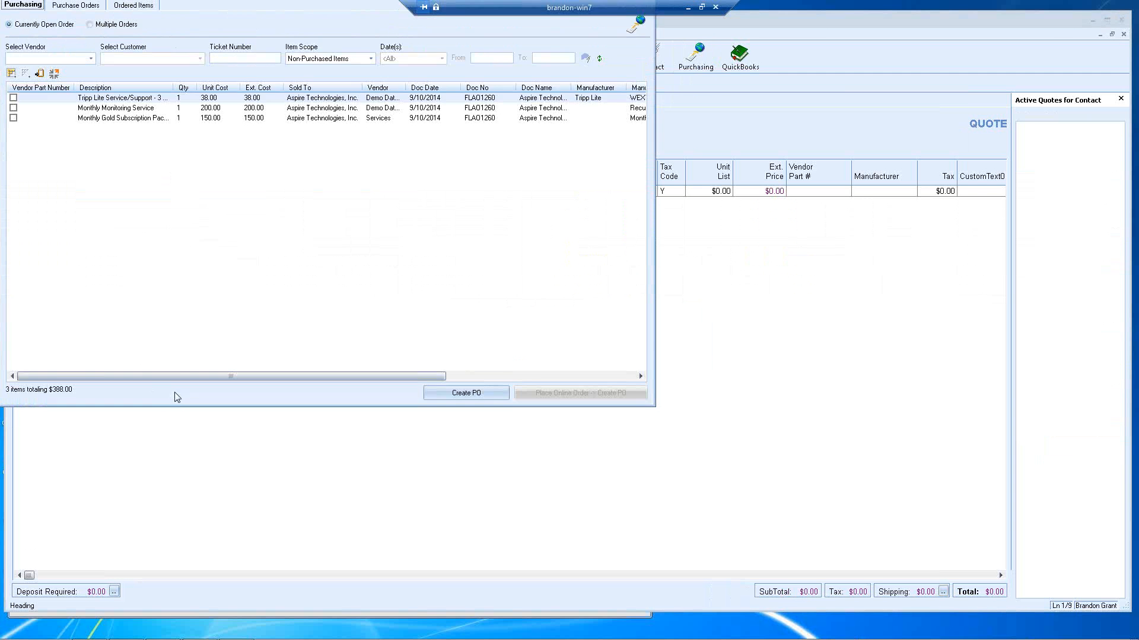
drag(209, 8, 397, 94)
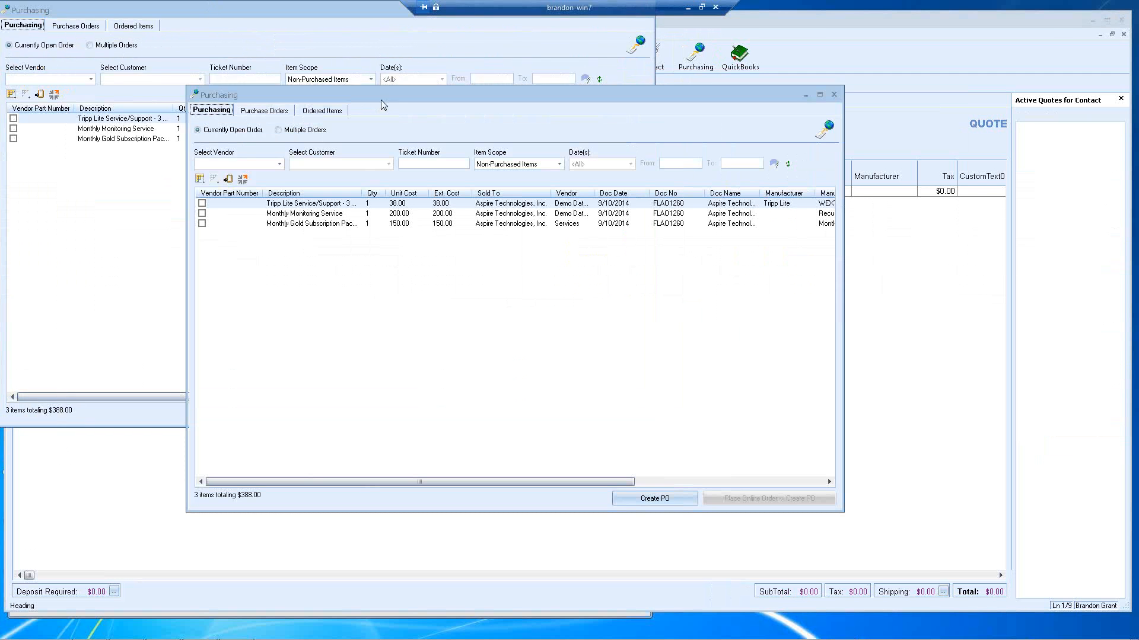
click(280, 163)
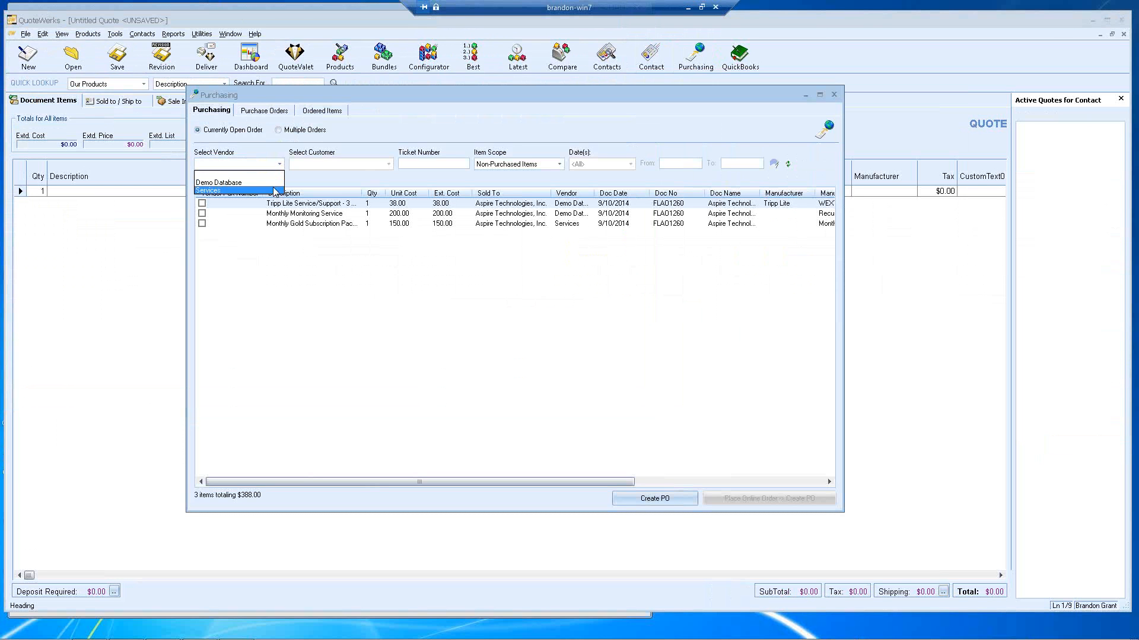
click(274, 187)
click(280, 164)
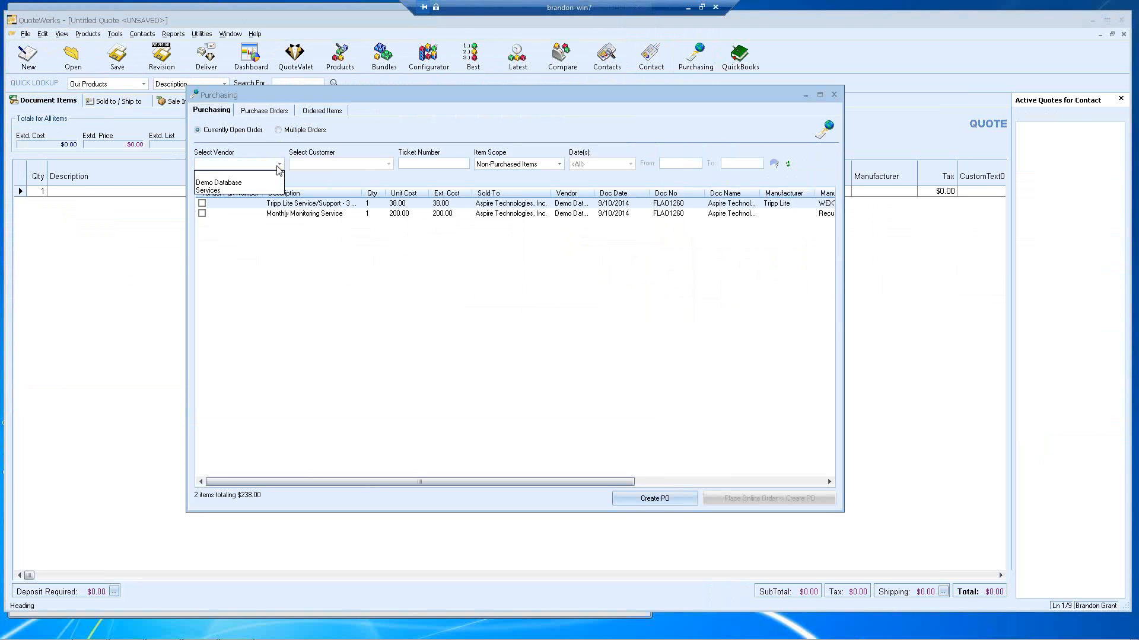
click(259, 191)
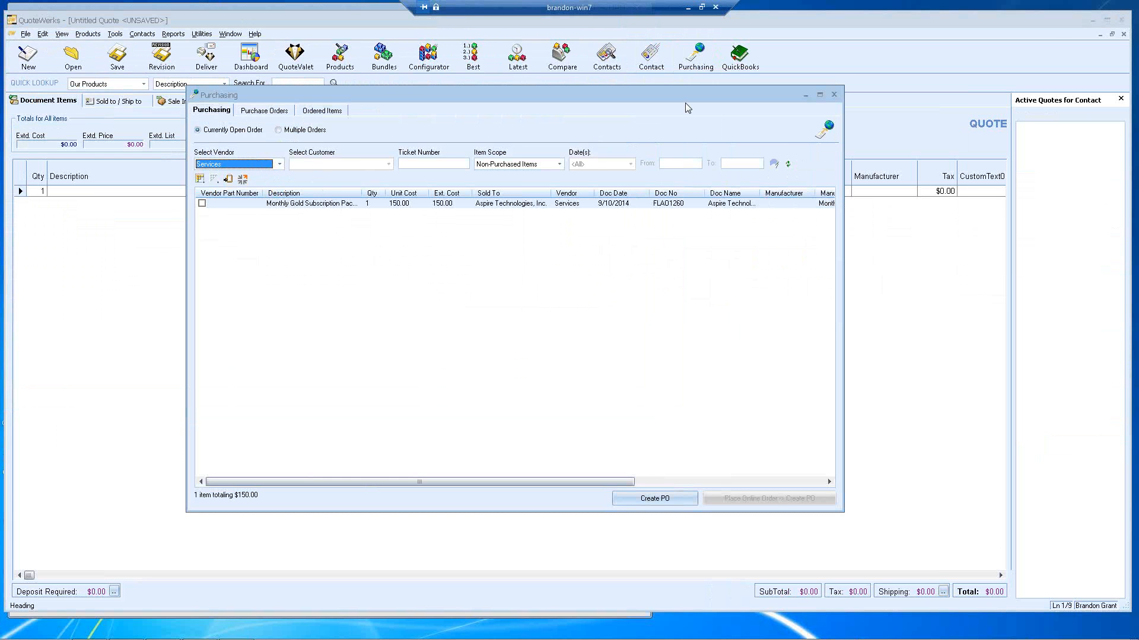
click(834, 95)
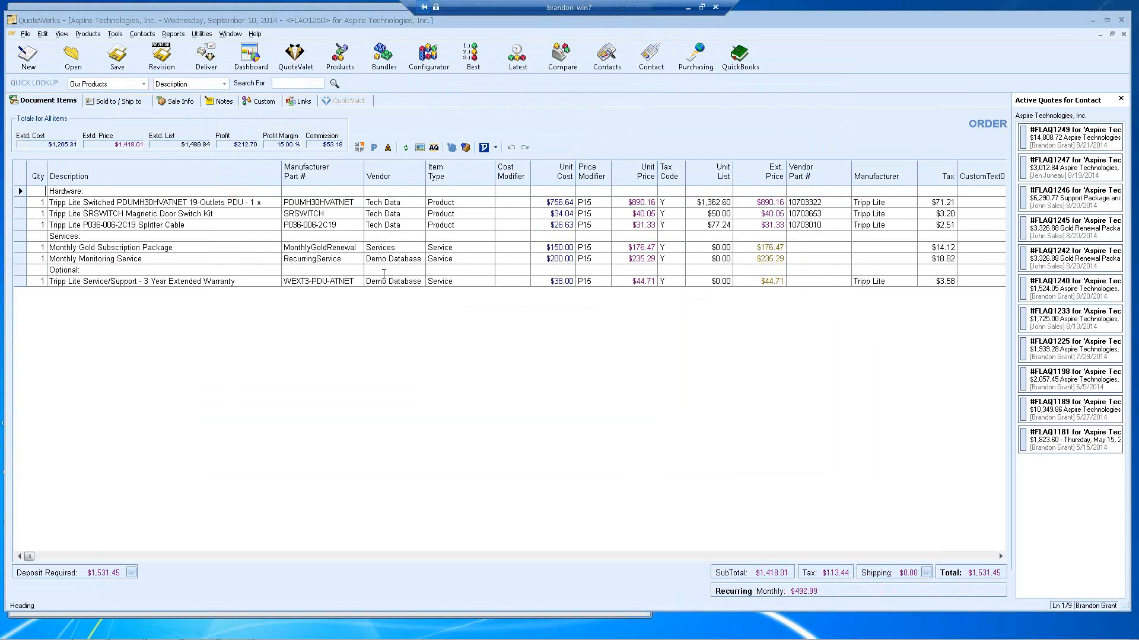
click(207, 36)
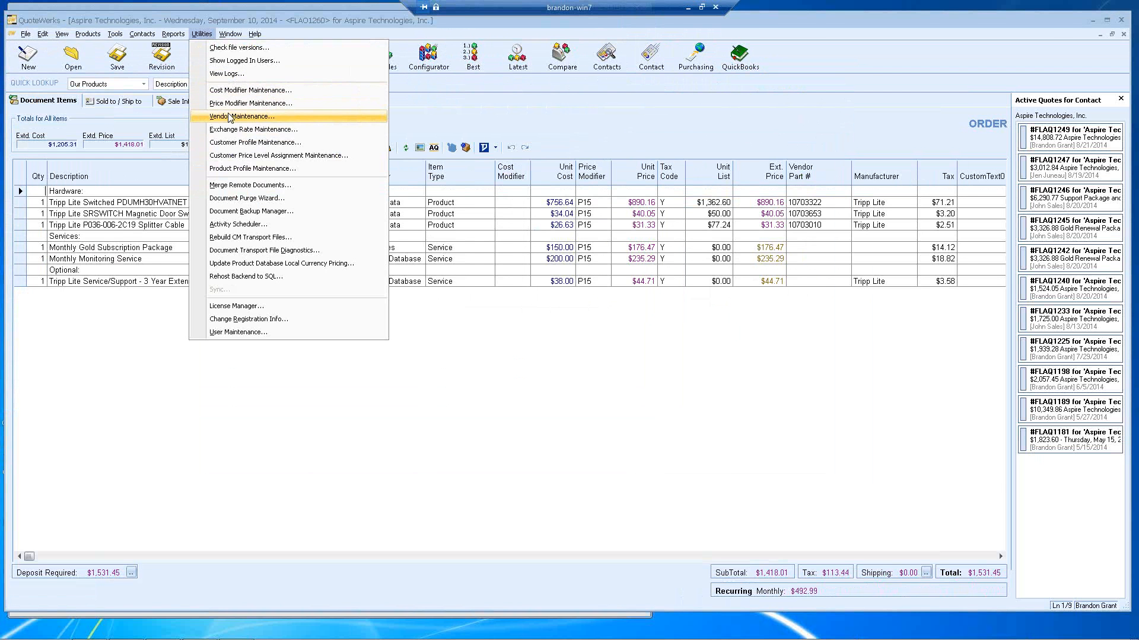
click(409, 127)
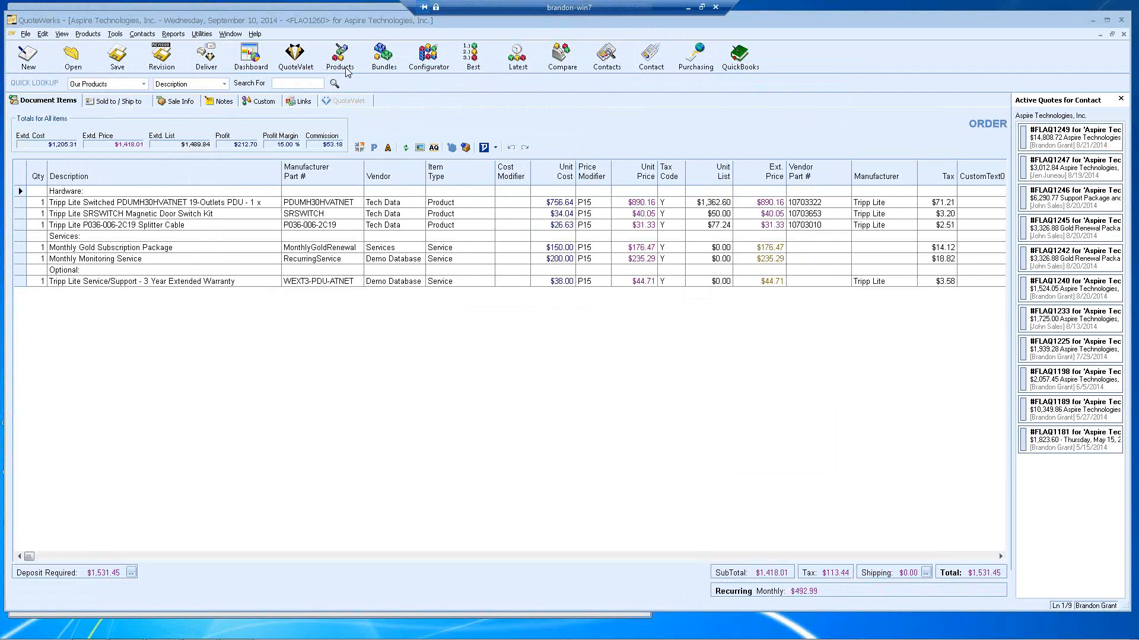